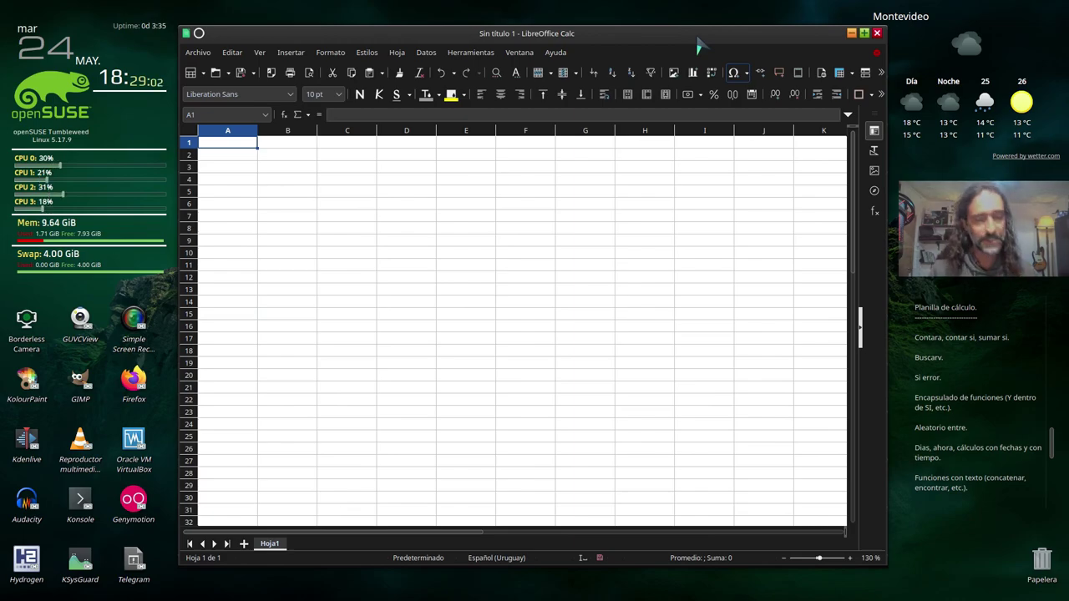
Step: Set the whole sheet's text to 32 pt and select the game area B2:F4
{"action": "left_click", "coordinate": [190, 132]}
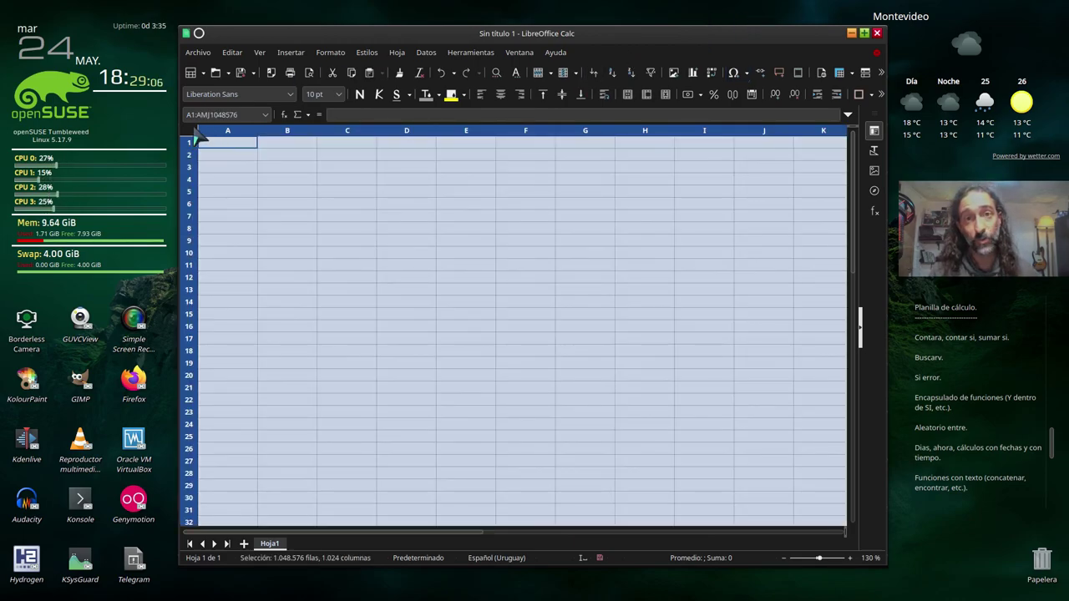
{"action": "left_click", "coordinate": [338, 94]}
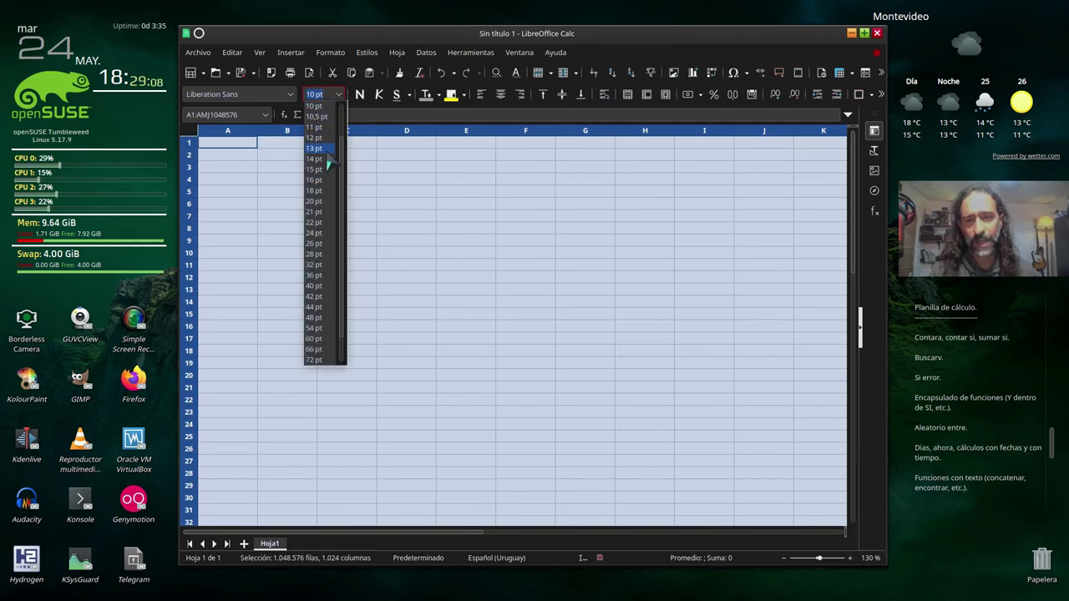
{"action": "left_click", "coordinate": [316, 265]}
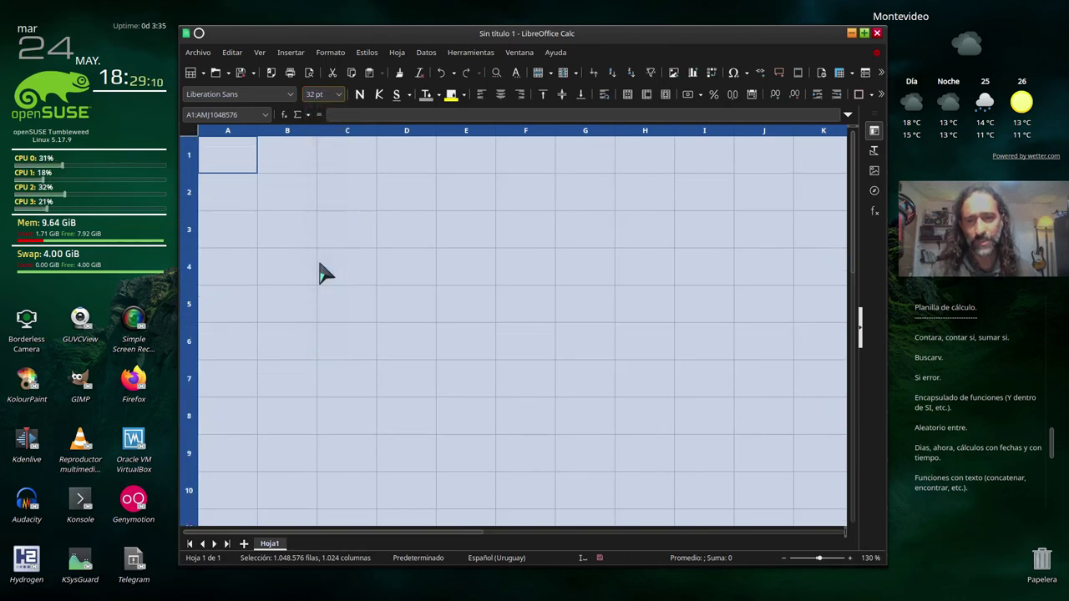
{"action": "left_click", "coordinate": [299, 206]}
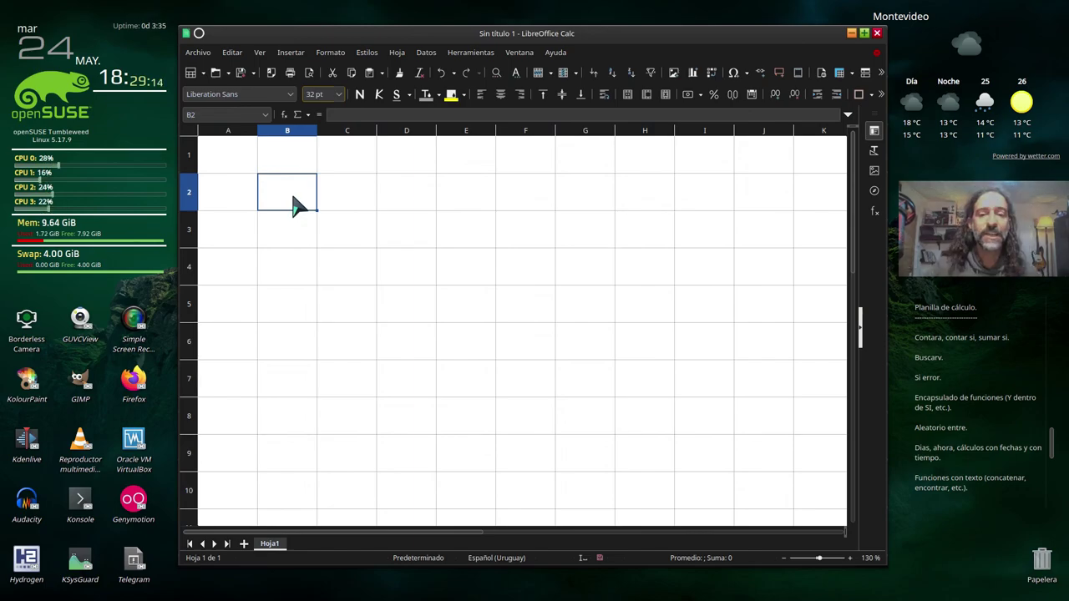
{"action": "mouse_move", "coordinate": [295, 200]}
{"action": "left_mouse_down"}
{"action": "mouse_move", "coordinate": [499, 199]}
{"action": "mouse_move", "coordinate": [510, 270]}
{"action": "left_mouse_up"}
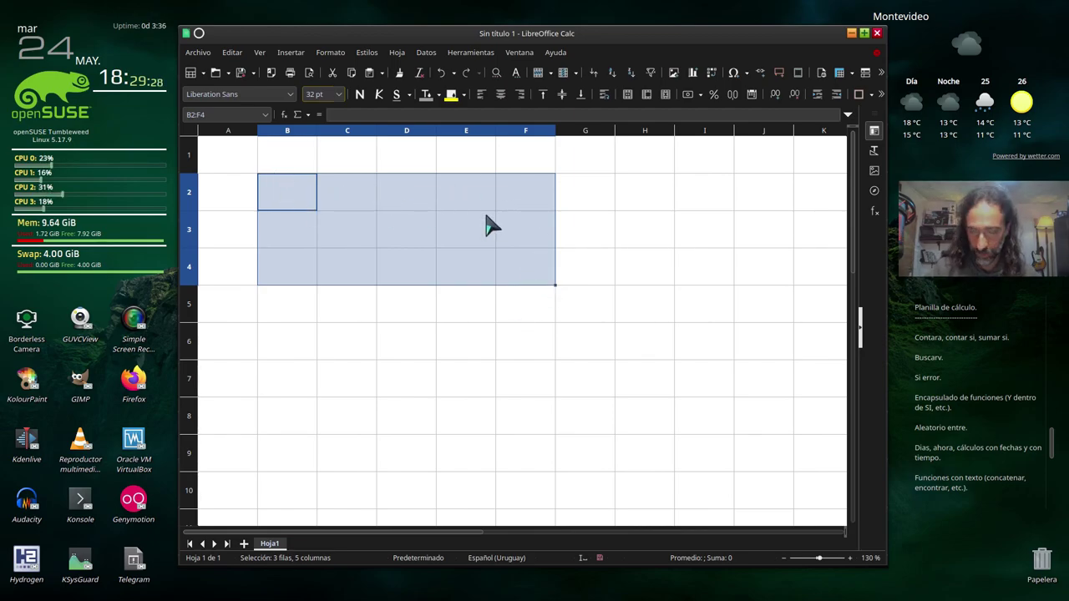
Step: In Format Cells borders for B2:F4, choose a dotted line in Púrpura claro 1
{"action": "right_click", "coordinate": [306, 205]}
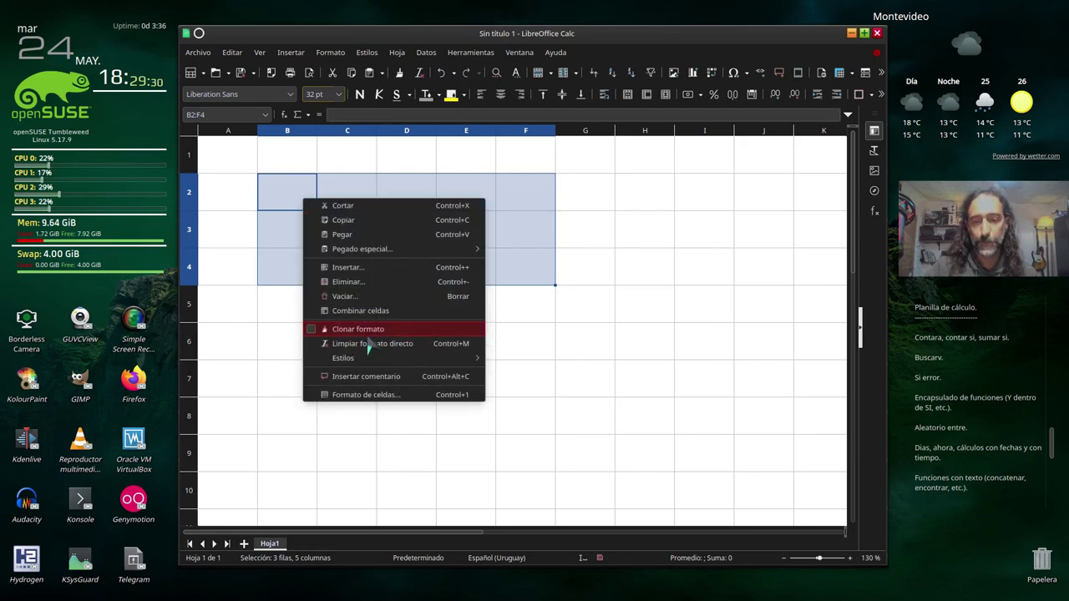
{"action": "left_click", "coordinate": [375, 399]}
{"action": "left_click", "coordinate": [438, 284]}
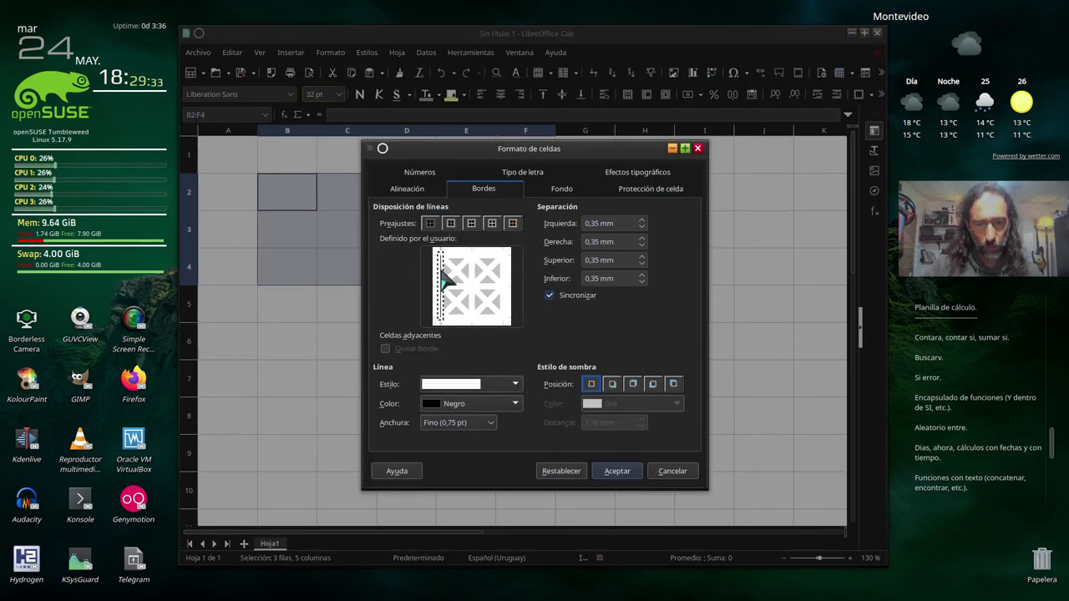
{"action": "left_click", "coordinate": [516, 385]}
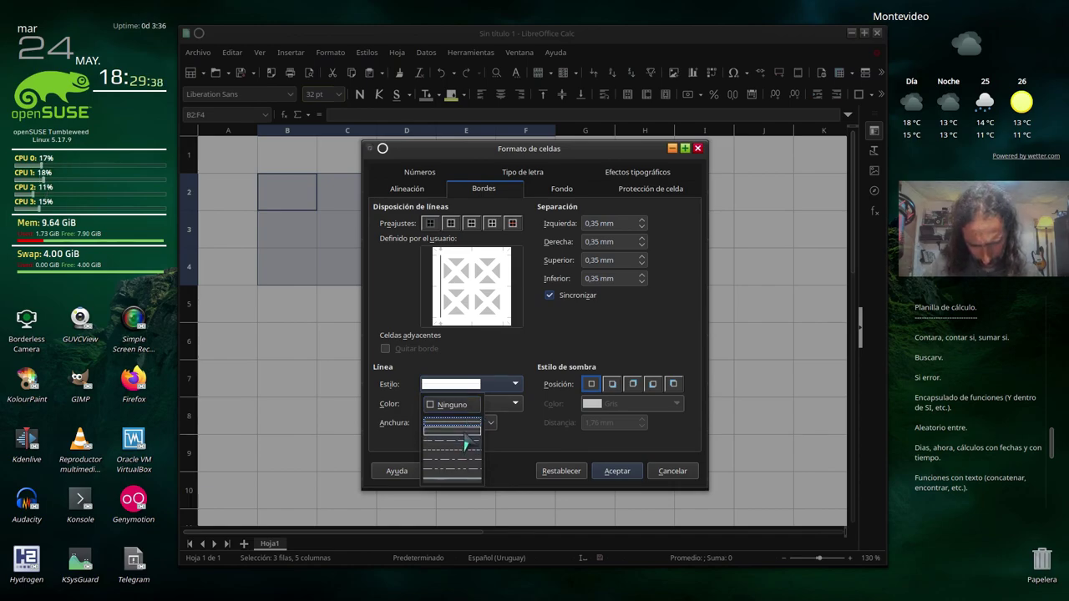
{"action": "left_click", "coordinate": [457, 449]}
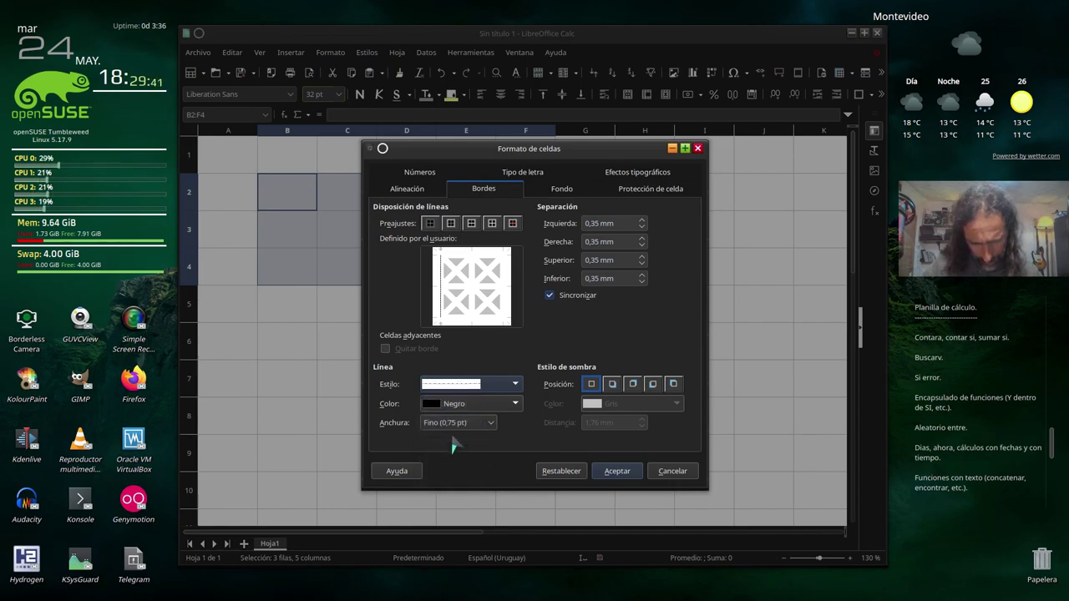
{"action": "left_click", "coordinate": [486, 407]}
{"action": "left_click", "coordinate": [495, 294]}
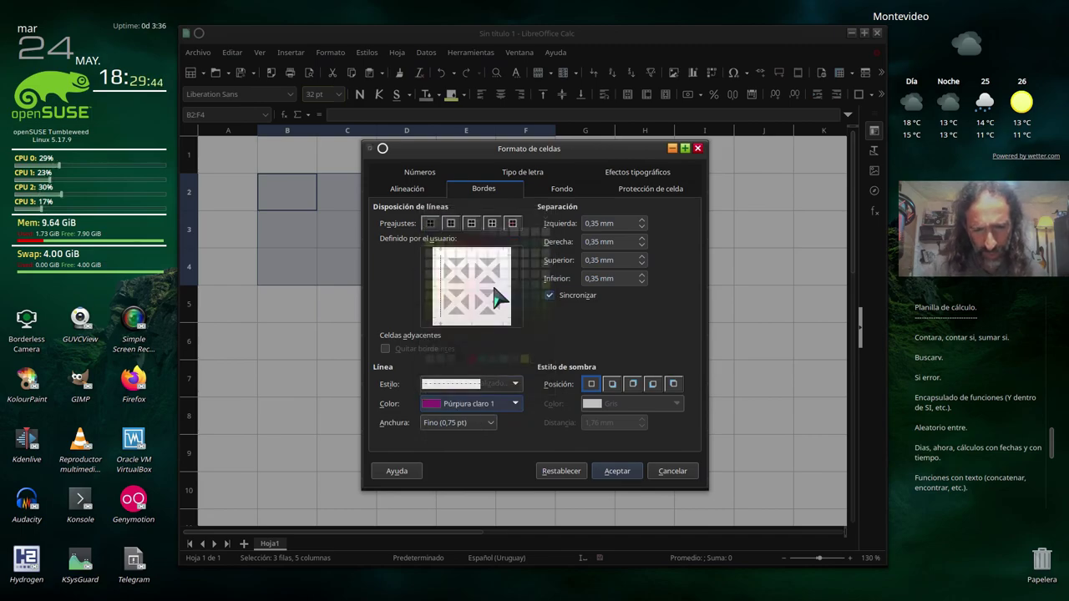
Step: Give the border a custom 5 pt width on all outer sides and apply it
{"action": "left_click", "coordinate": [491, 423]}
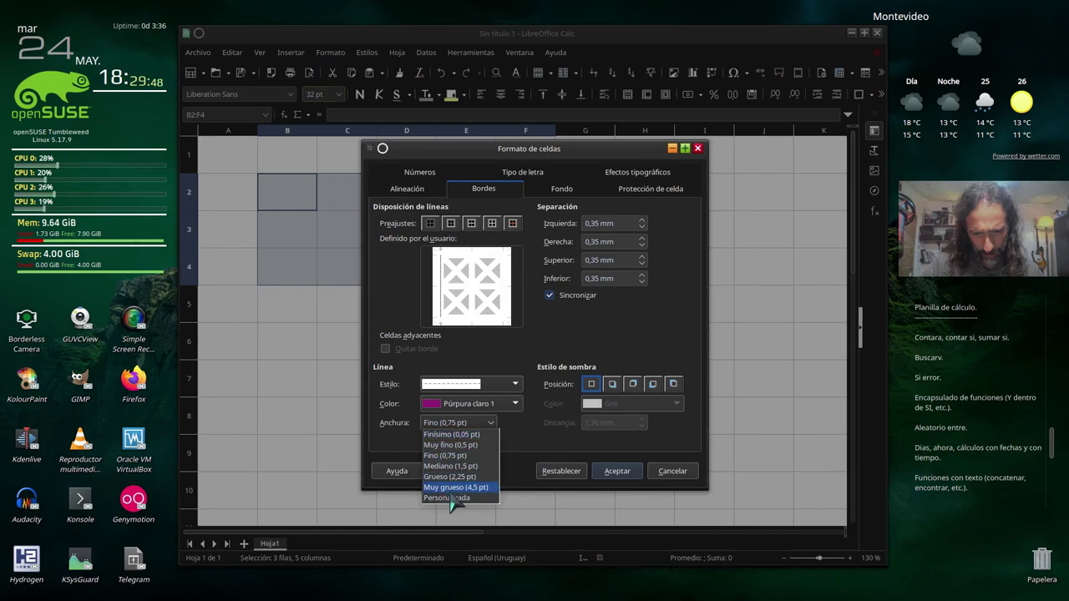
{"action": "left_click", "coordinate": [448, 498]}
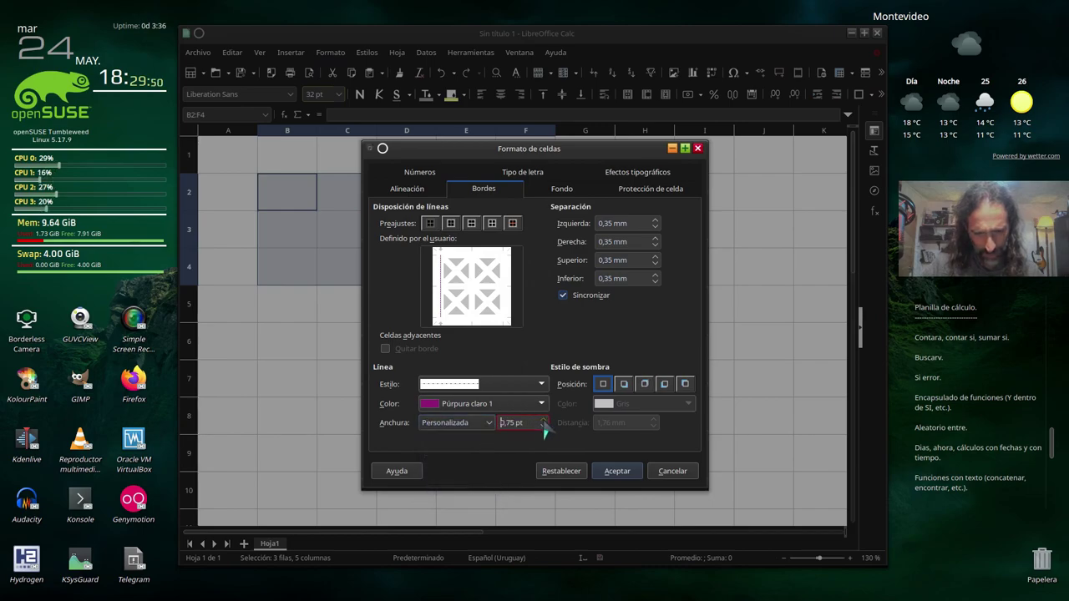
{"action": "left_click", "coordinate": [543, 421]}
{"action": "left_click", "coordinate": [543, 421]}
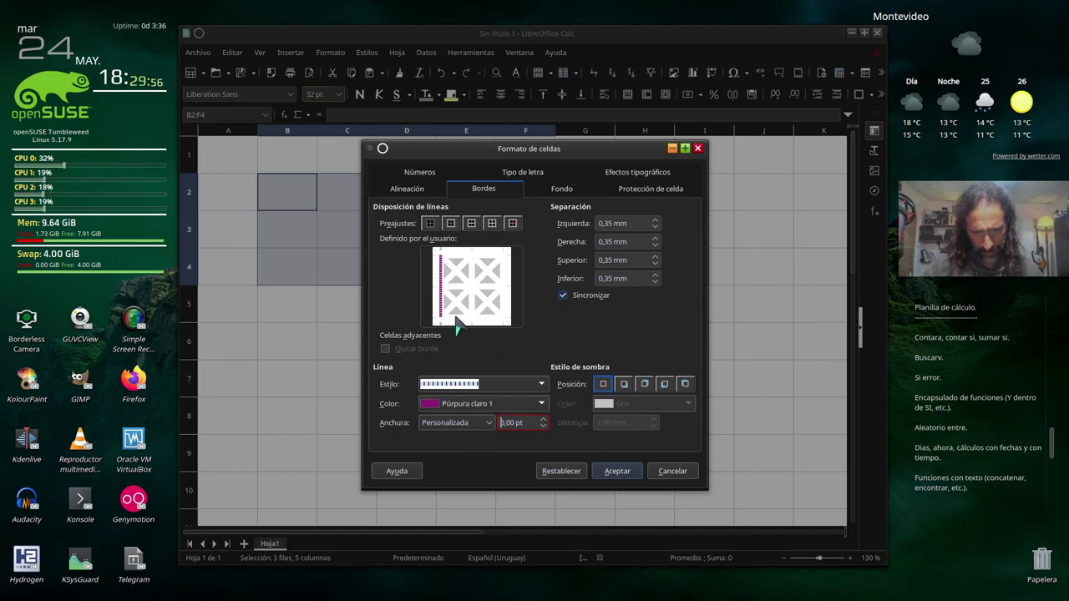
{"action": "left_click", "coordinate": [456, 318]}
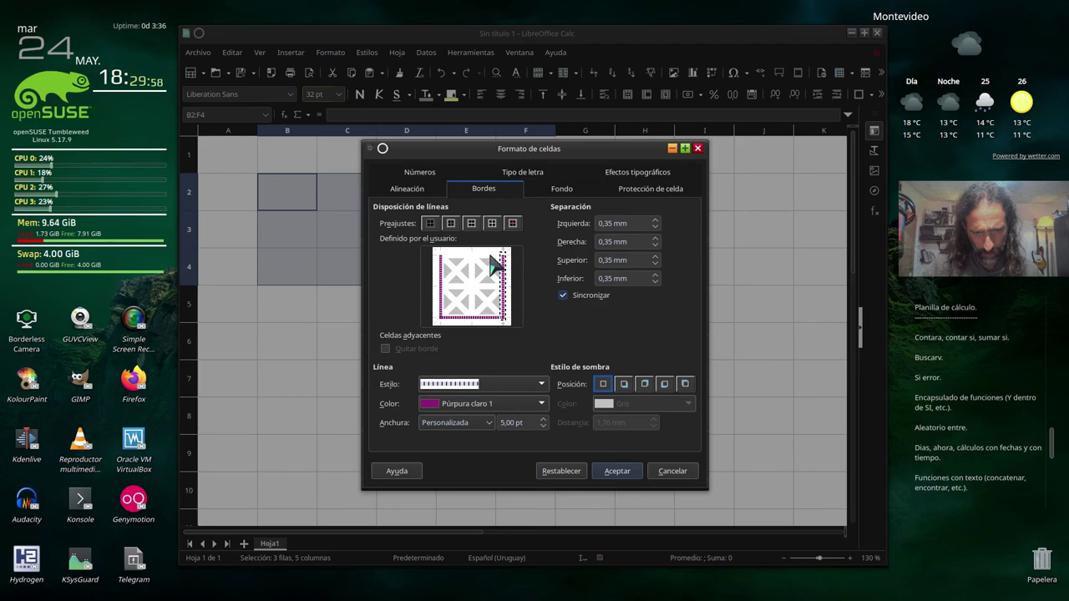
{"action": "left_click", "coordinate": [502, 259]}
{"action": "left_click", "coordinate": [627, 475]}
{"action": "left_click", "coordinate": [386, 357]}
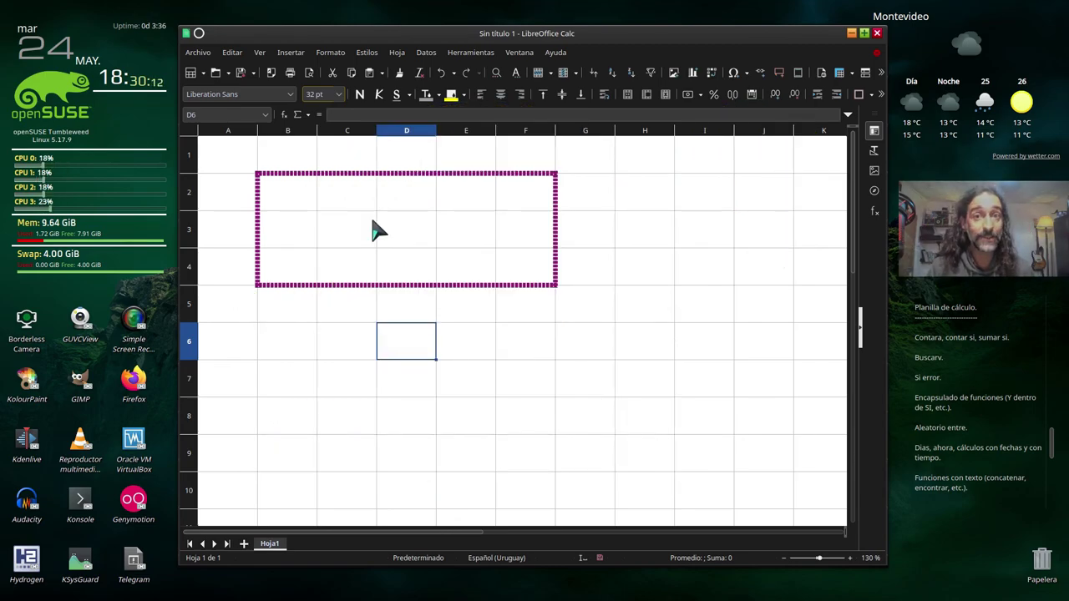
Step: Centre-align B2:F4, then try X in C2 and h in D3 and undo the entries
{"action": "mouse_move", "coordinate": [301, 198]}
{"action": "left_mouse_down"}
{"action": "mouse_move", "coordinate": [522, 249]}
{"action": "mouse_move", "coordinate": [527, 270]}
{"action": "left_mouse_up"}
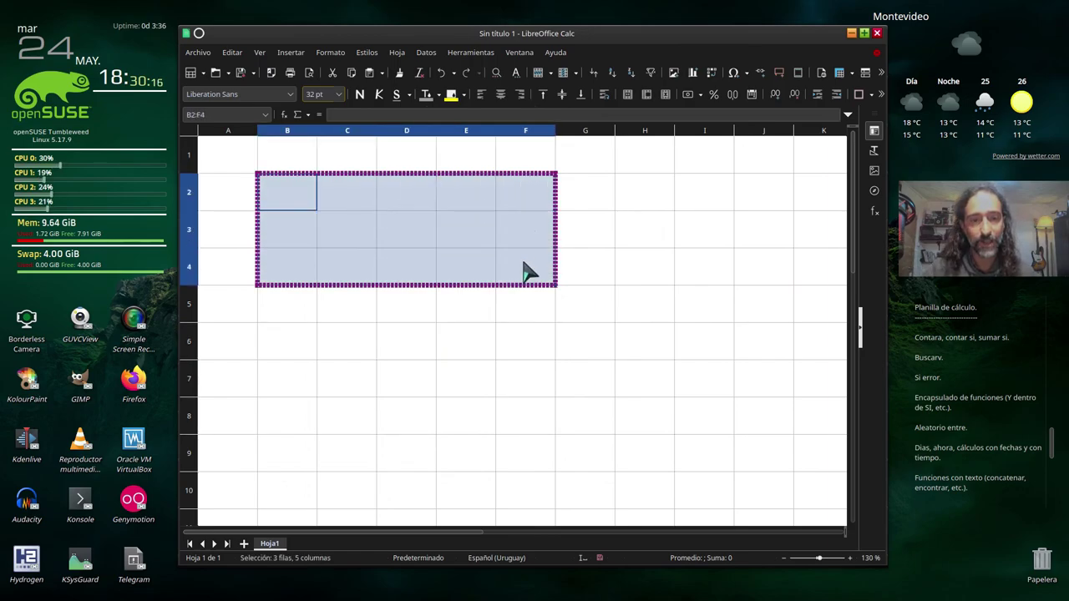
{"action": "left_click", "coordinate": [504, 98]}
{"action": "left_click", "coordinate": [344, 208]}
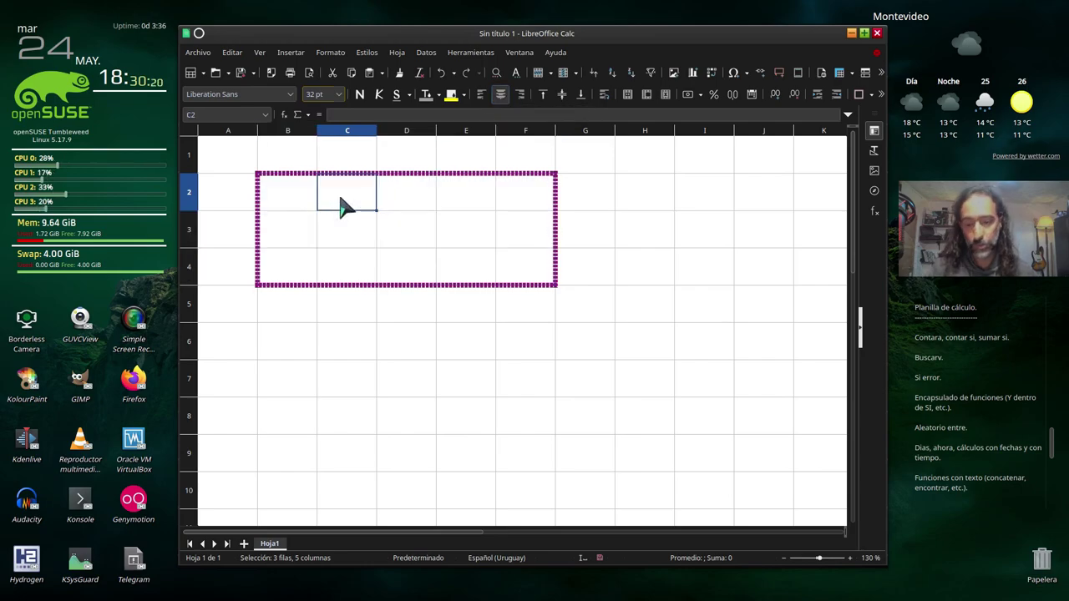
{"action": "type", "text": "X"}
{"action": "key", "text": "Return"}
{"action": "left_click", "coordinate": [400, 238]}
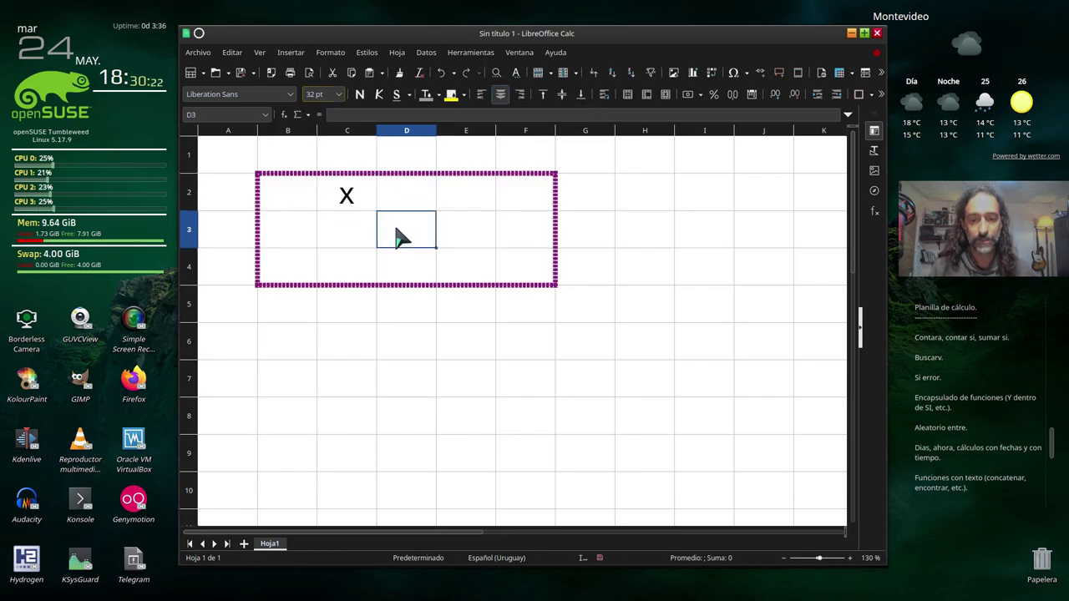
{"action": "type", "text": "h"}
{"action": "left_click", "coordinate": [443, 231]}
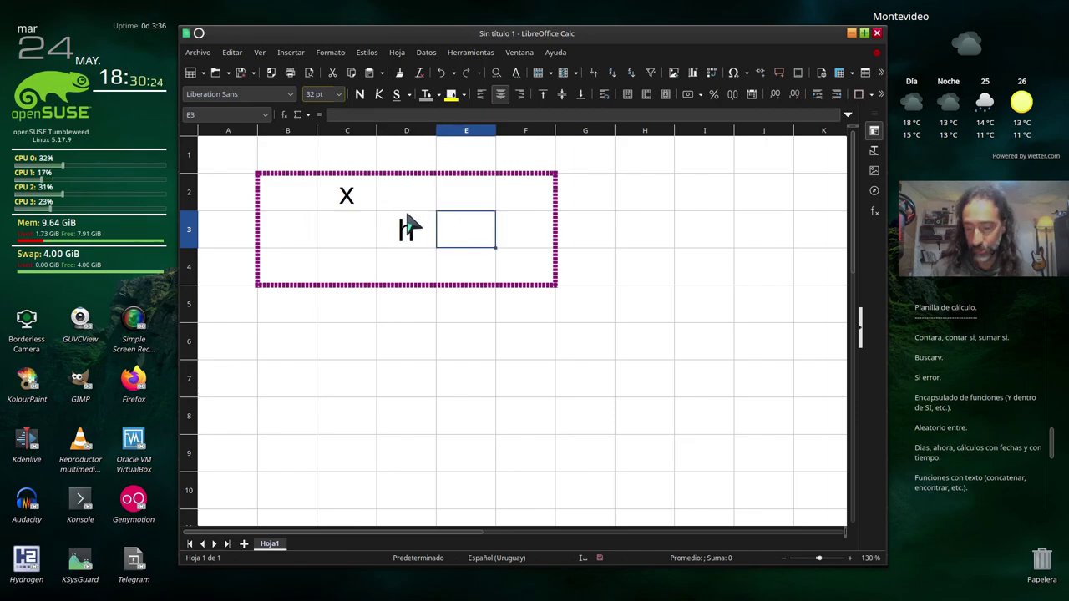
{"action": "key", "text": "ctrl+z"}
{"action": "key", "text": "ctrl+z"}
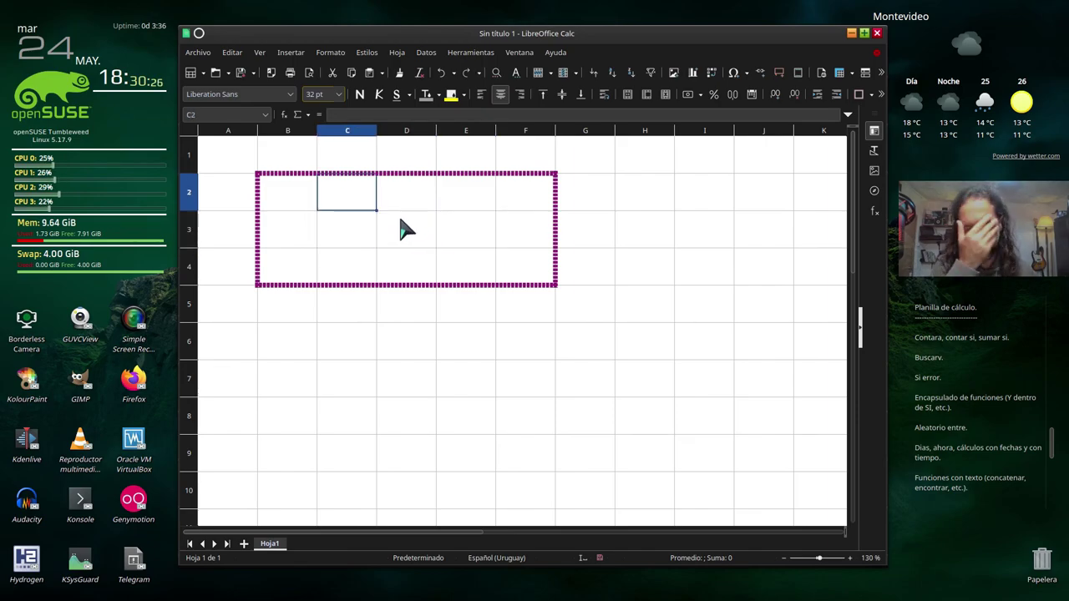
{"action": "left_click", "coordinate": [292, 340]}
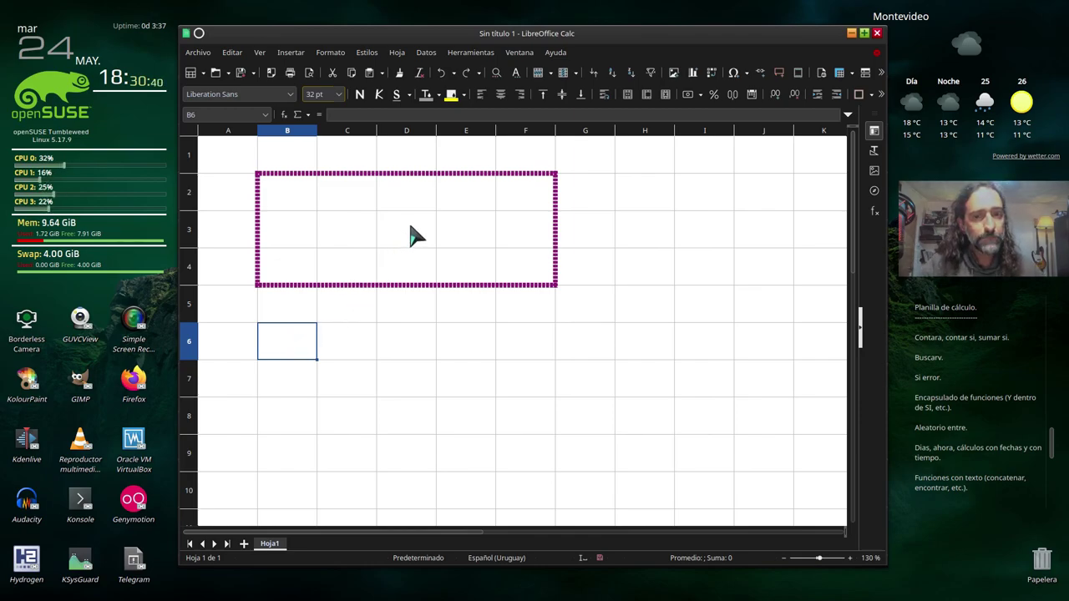
Step: Fill cell E3 with a pink background colour
{"action": "left_click", "coordinate": [454, 229]}
{"action": "left_click", "coordinate": [452, 95]}
{"action": "left_click", "coordinate": [464, 95]}
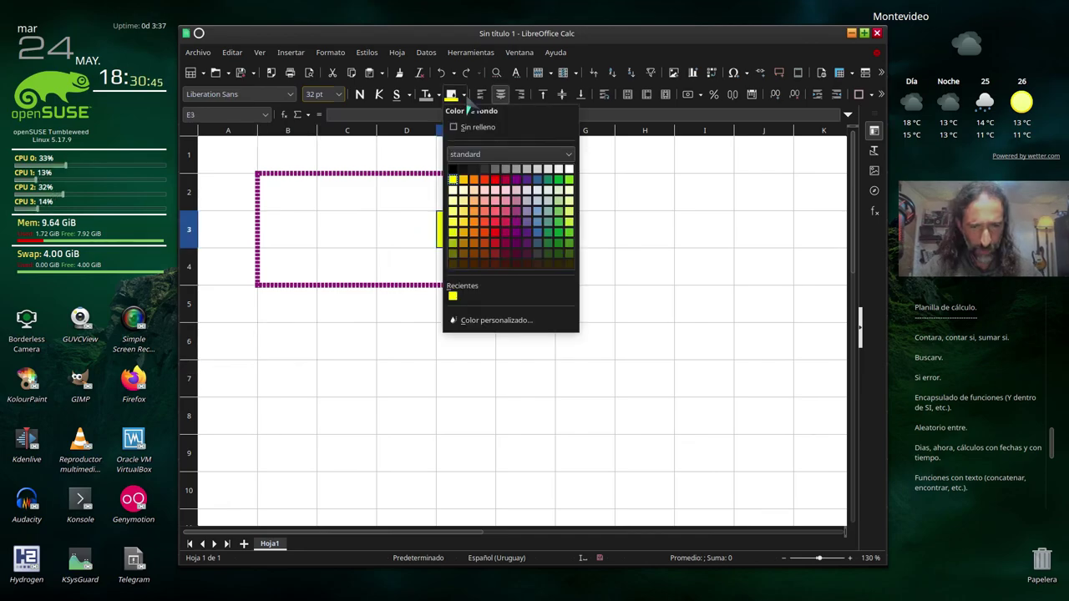
{"action": "left_click", "coordinate": [515, 201]}
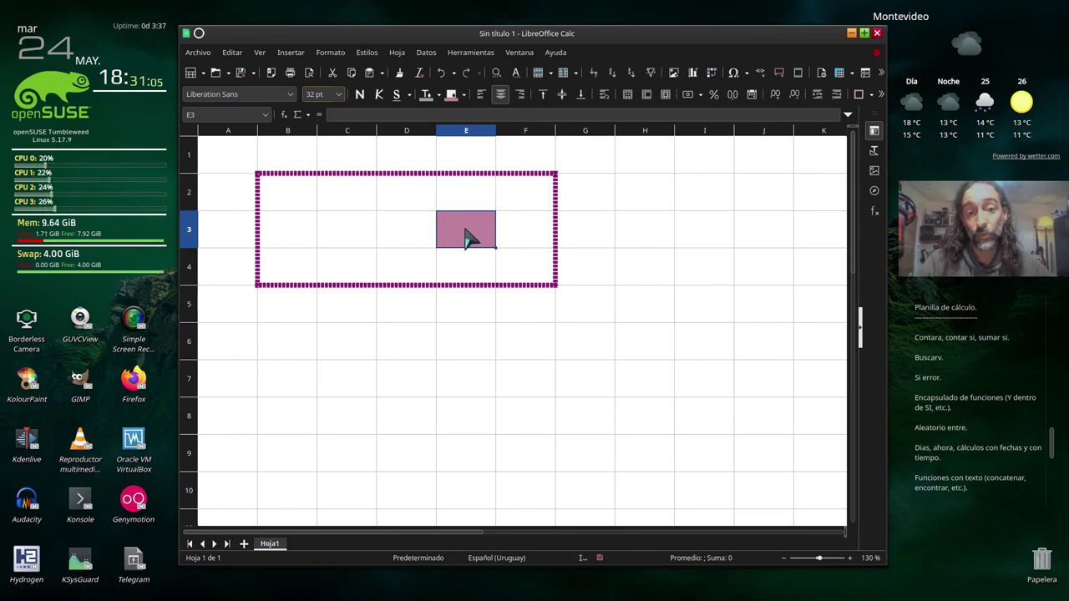
{"action": "left_click", "coordinate": [296, 204]}
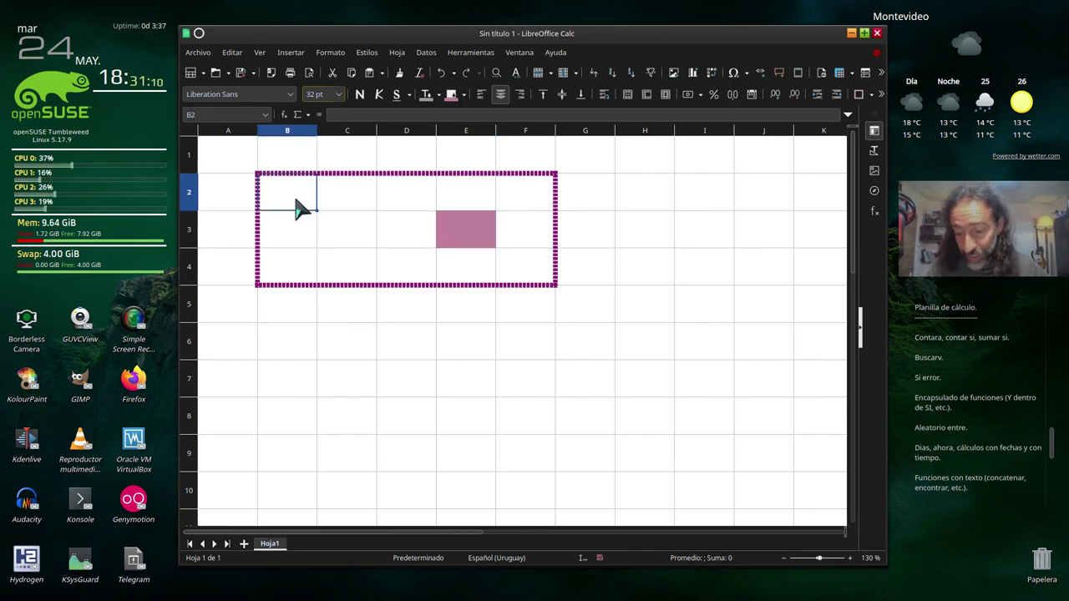
Step: Enter the test letters x in B2 and e in C3
{"action": "type", "text": "x"}
{"action": "key", "text": "Return"}
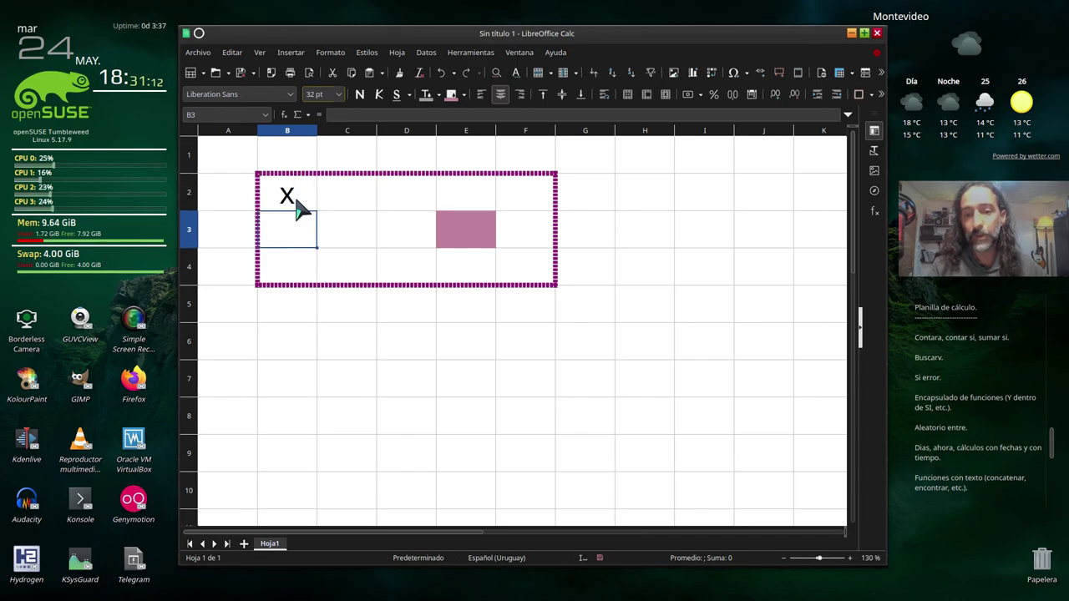
{"action": "left_click", "coordinate": [351, 244]}
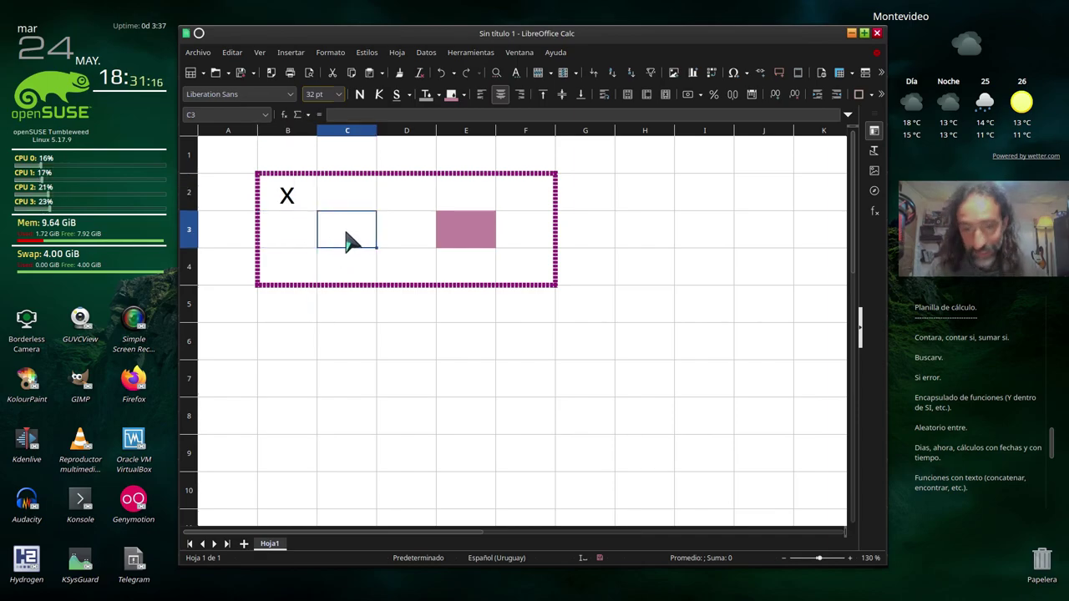
{"action": "type", "text": "e"}
{"action": "key", "text": "Return"}
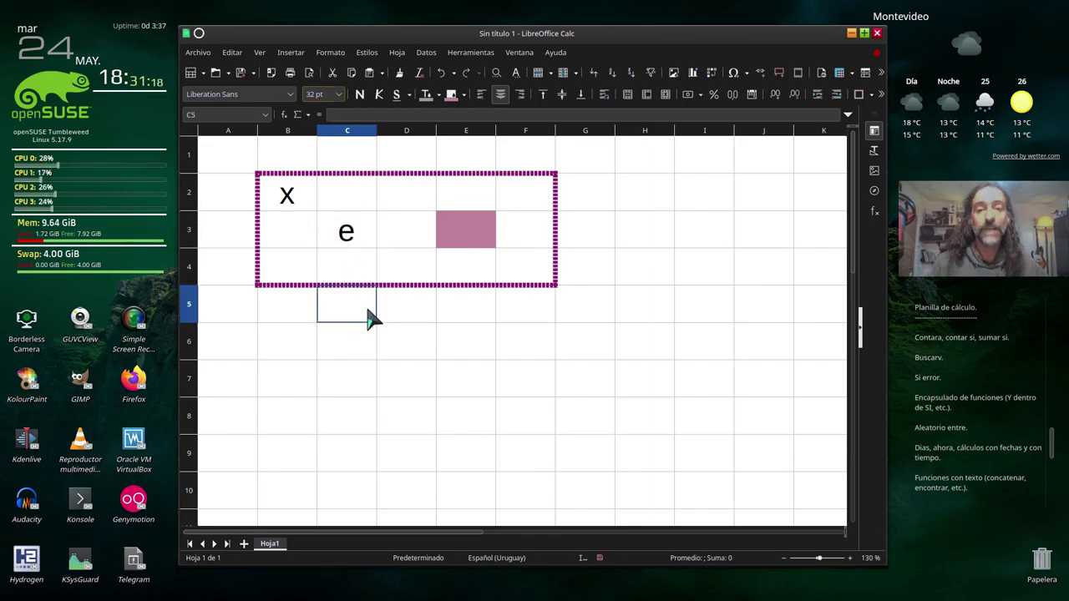
Step: Type t in F2 and d in the shaded E3, then undo both entries
{"action": "left_click", "coordinate": [518, 207]}
{"action": "type", "text": "t"}
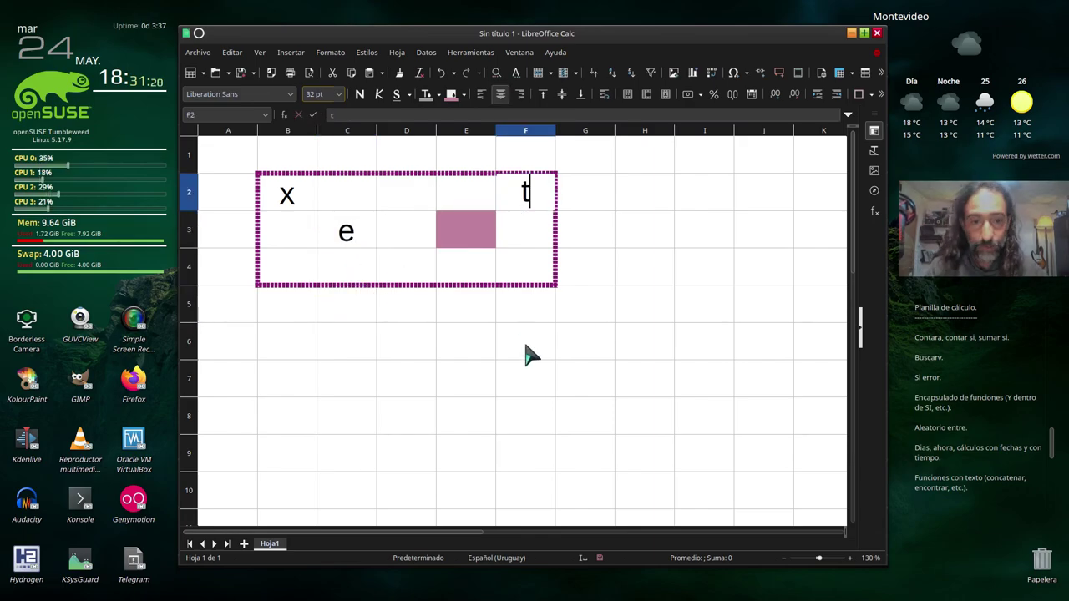
{"action": "left_click", "coordinate": [528, 372]}
{"action": "left_click", "coordinate": [468, 232]}
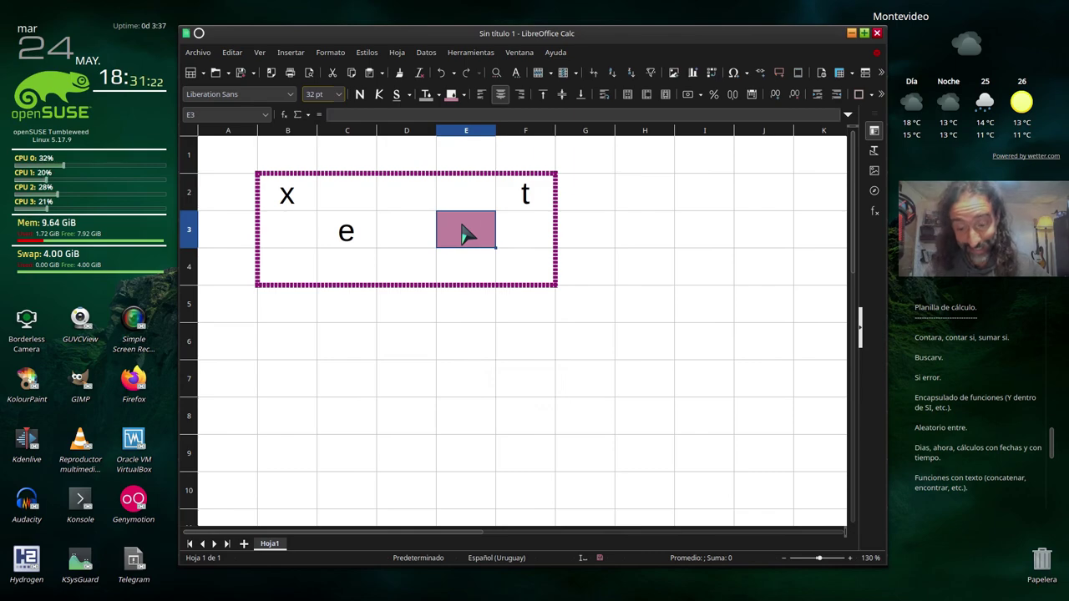
{"action": "type", "text": "d"}
{"action": "left_click", "coordinate": [470, 336]}
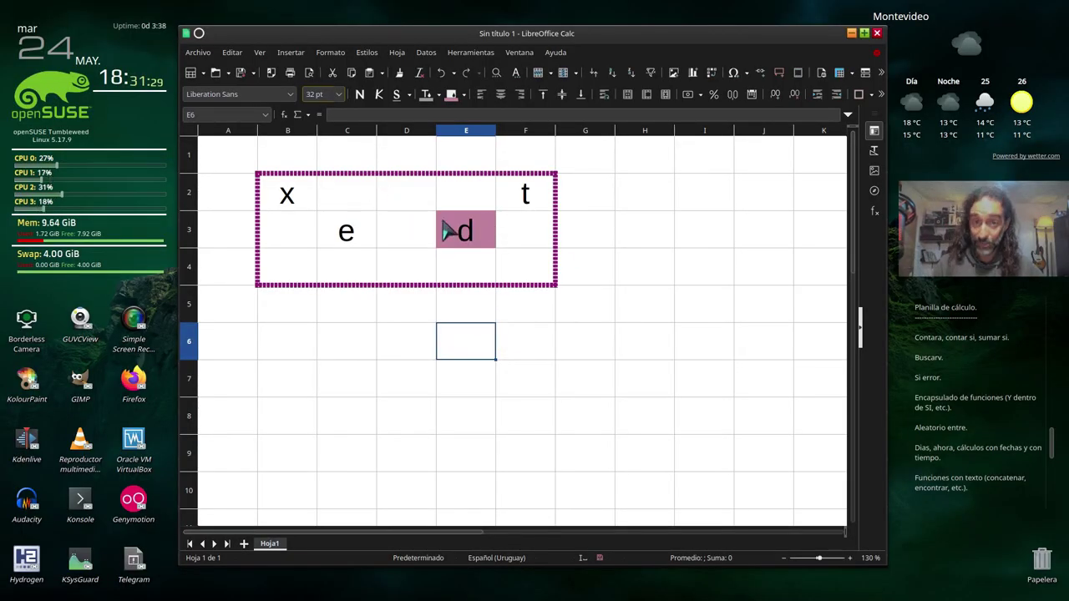
{"action": "key", "text": "ctrl+z"}
{"action": "key", "text": "ctrl+z"}
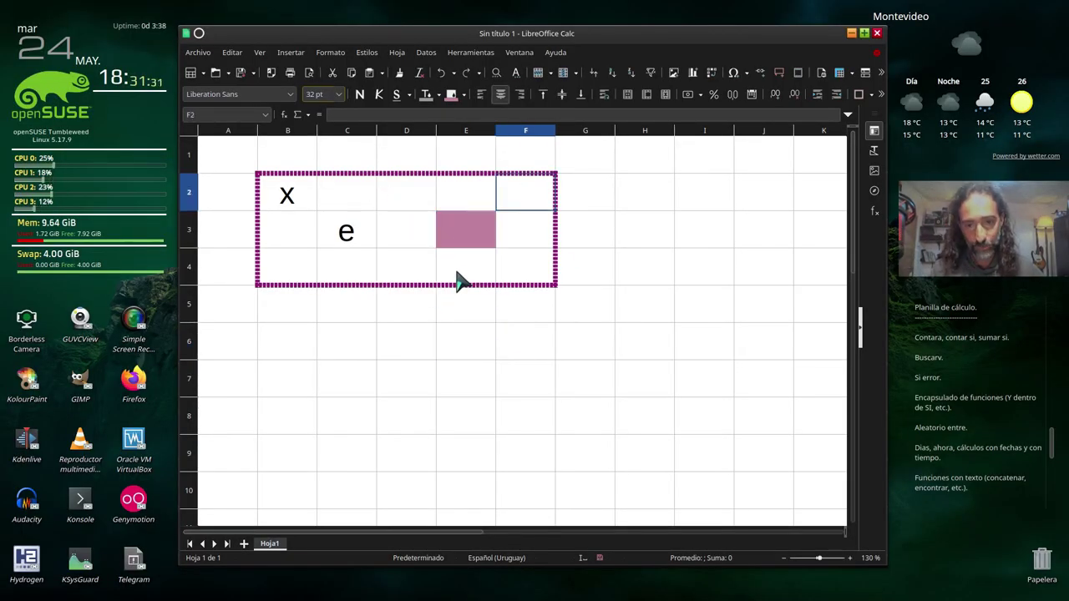
{"action": "key", "text": "ctrl+z"}
{"action": "key", "text": "ctrl+z"}
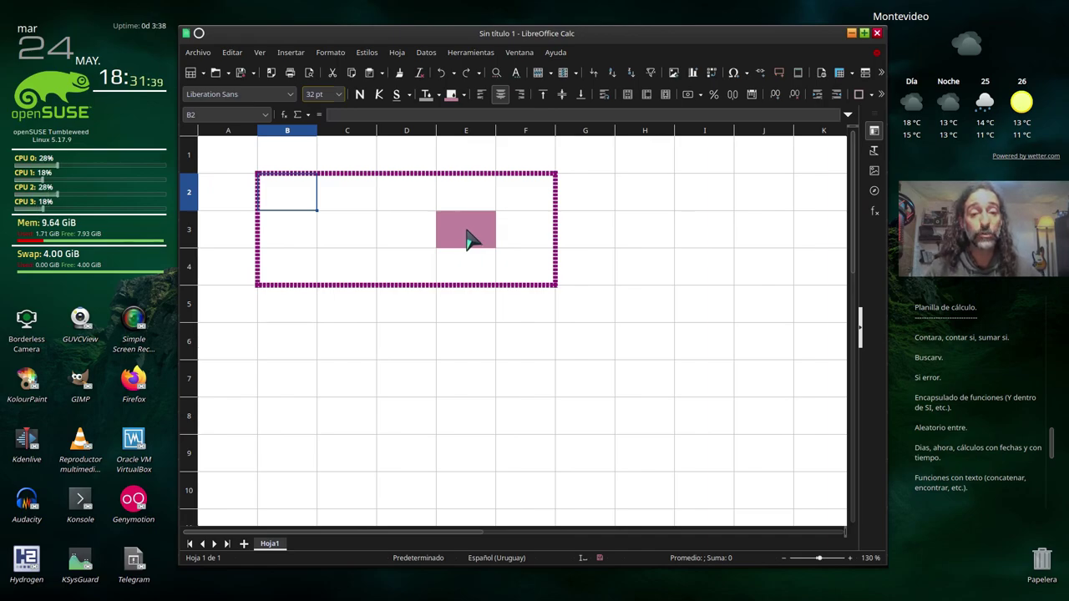
Step: In B6 type =SI(E3<>"";"¡Has encontrado a la tortuguita!";…) with the purple-box hint as the else text
{"action": "left_click", "coordinate": [279, 353]}
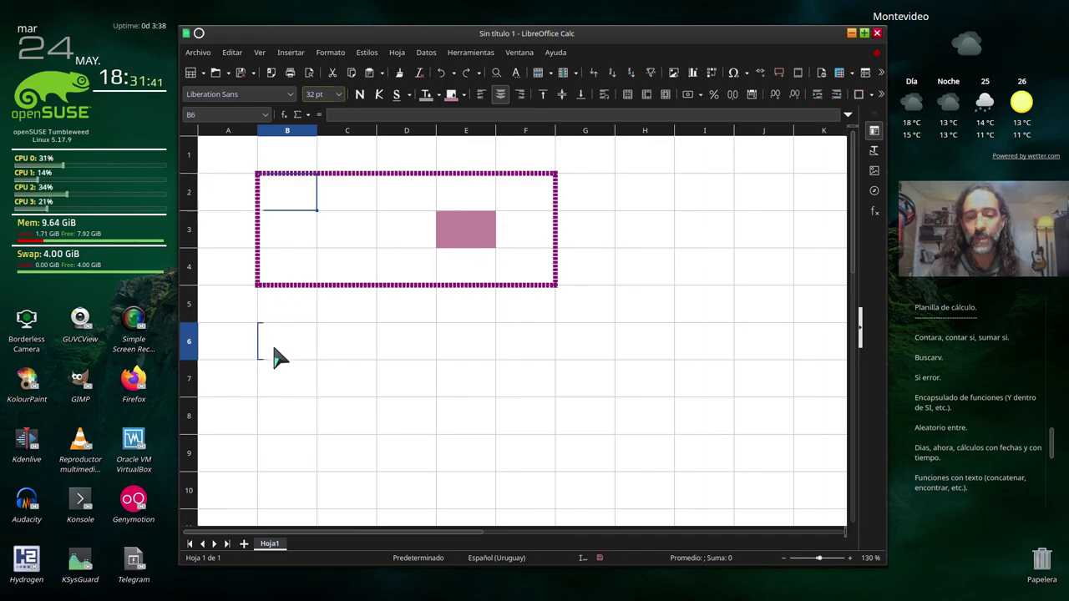
{"action": "type", "text": "=si"}
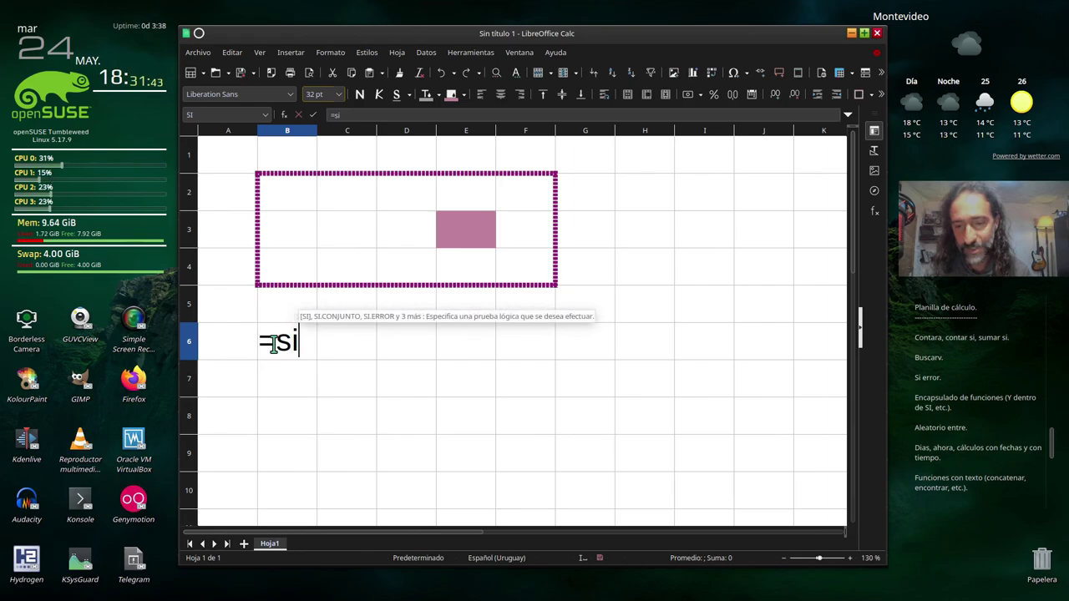
{"action": "type", "text": "("}
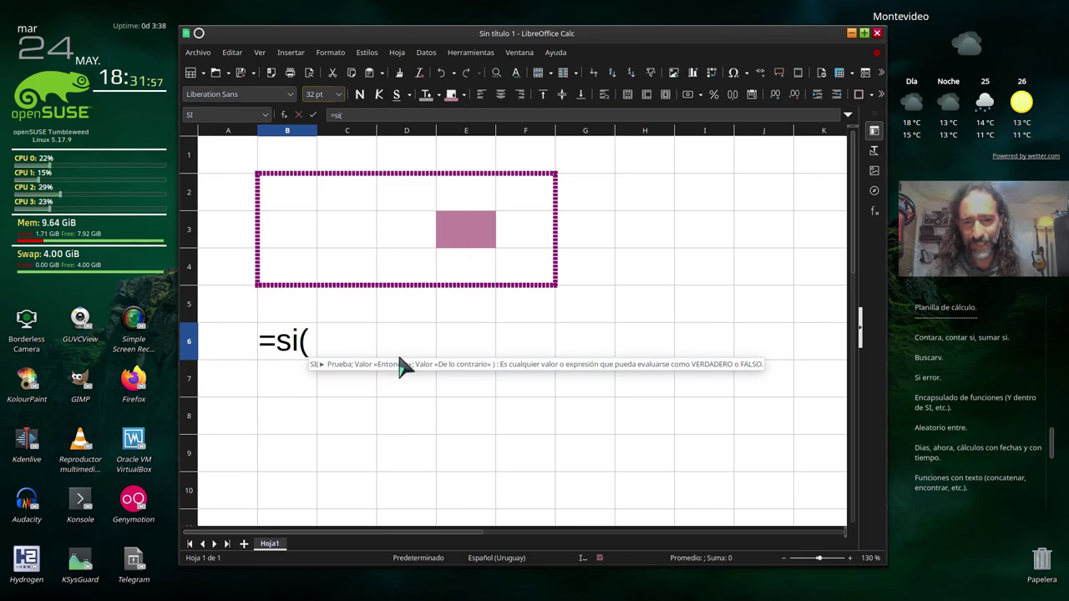
{"action": "type", "text": "e3"}
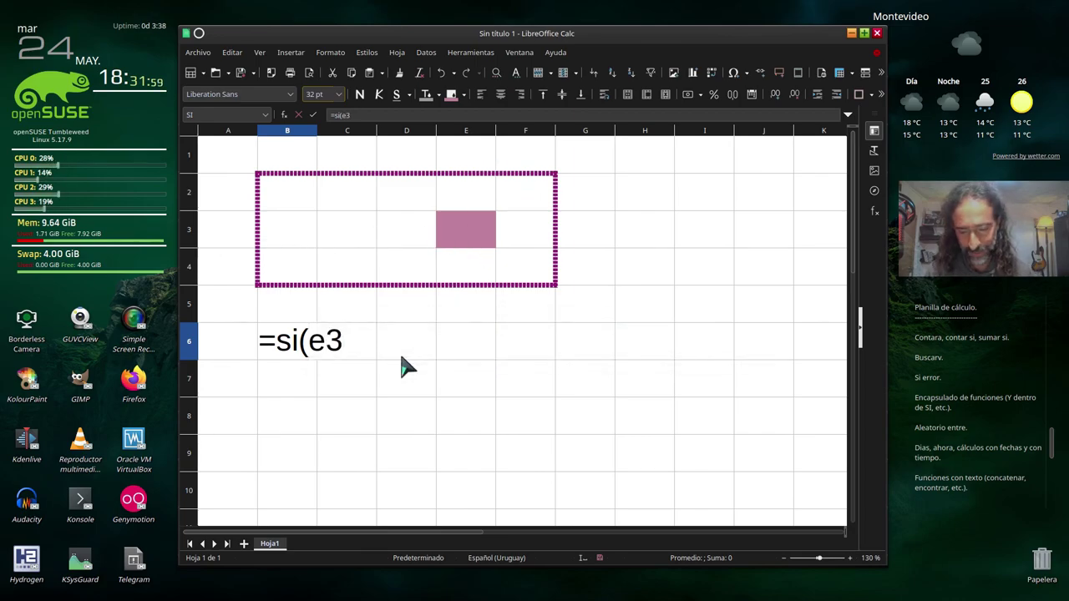
{"action": "type", "text": "<>\"\""}
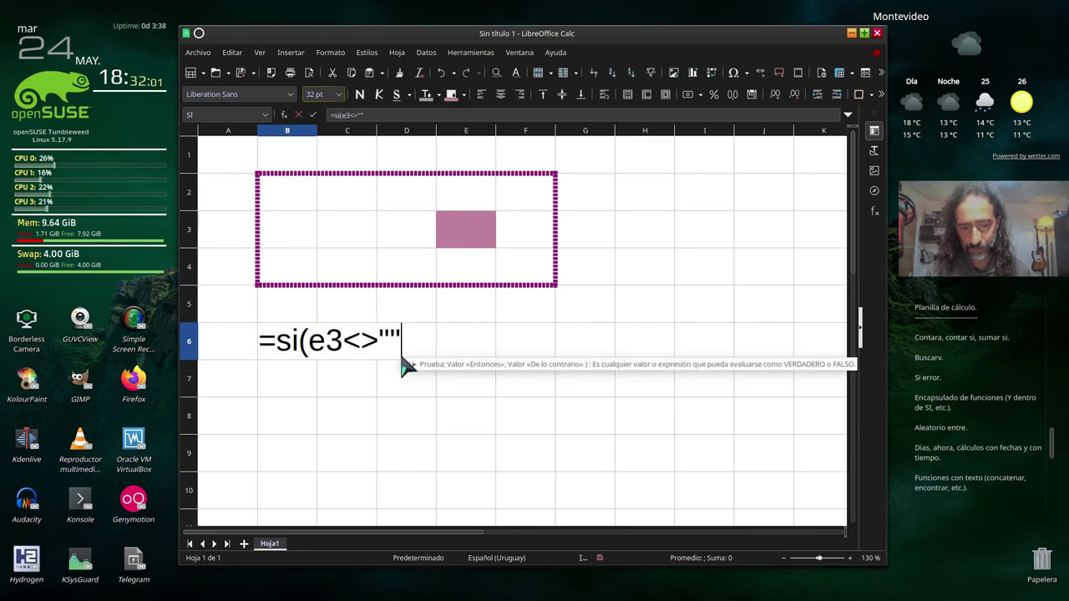
{"action": "type", "text": ")"}
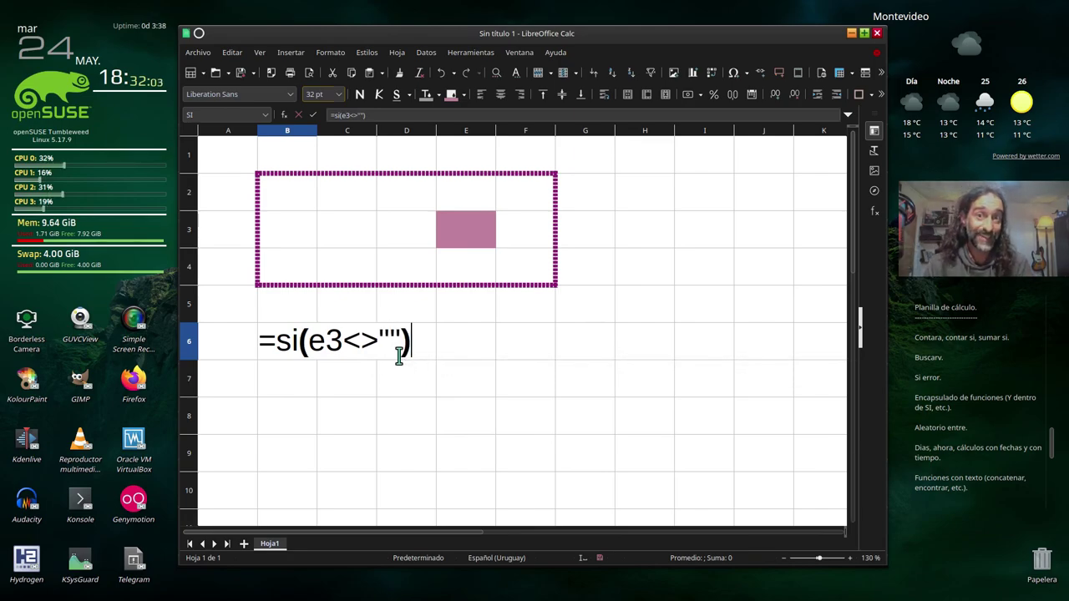
{"action": "key", "text": "BackSpace"}
{"action": "type", "text": ";"}
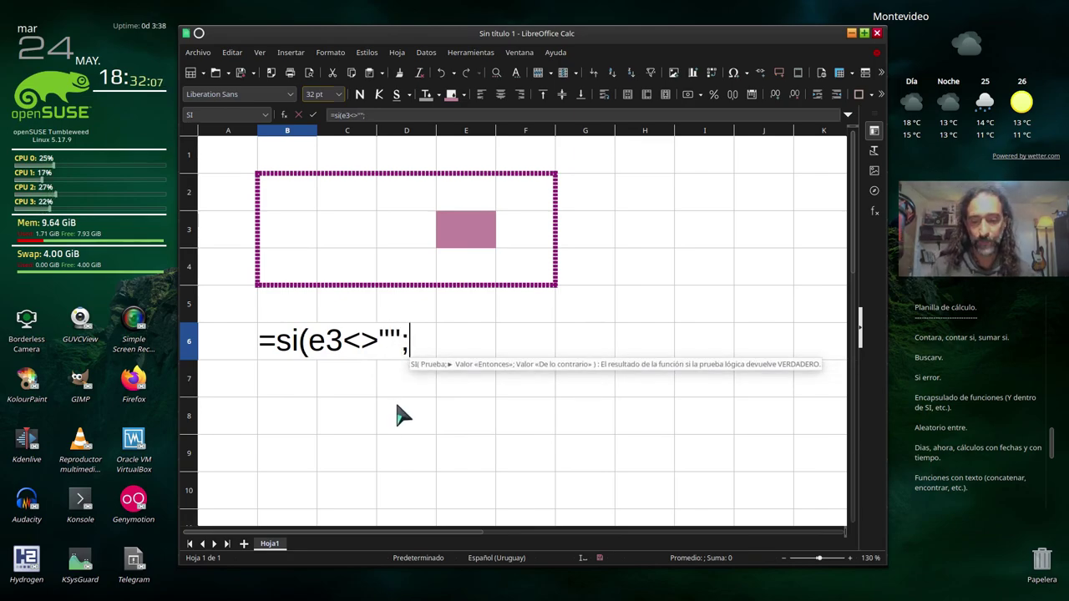
{"action": "type", "text": "\""}
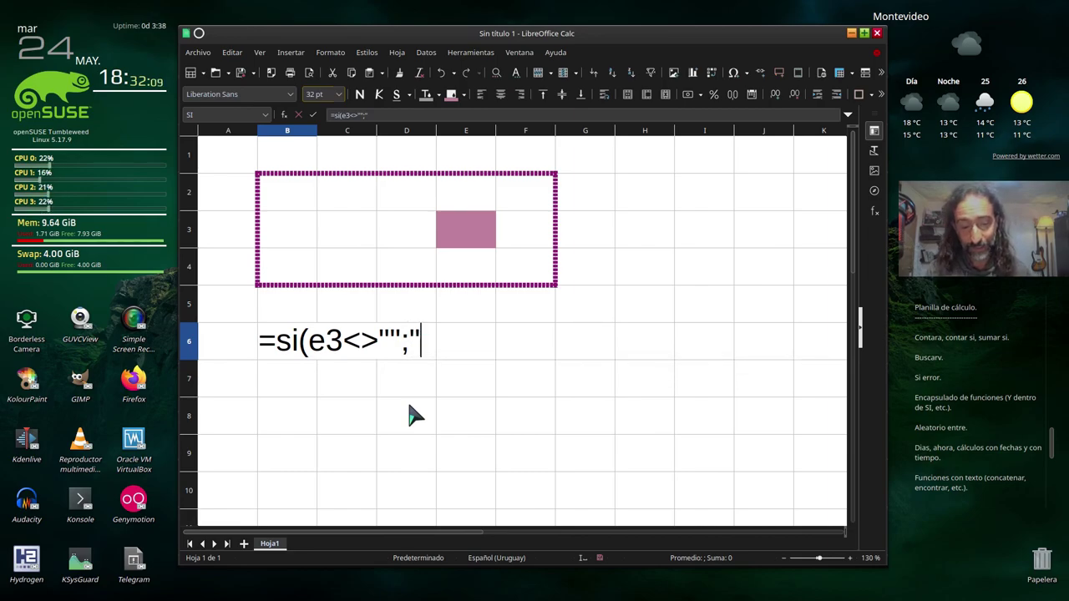
{"action": "type", "text": "i"}
{"action": "type", "text": "as enc"}
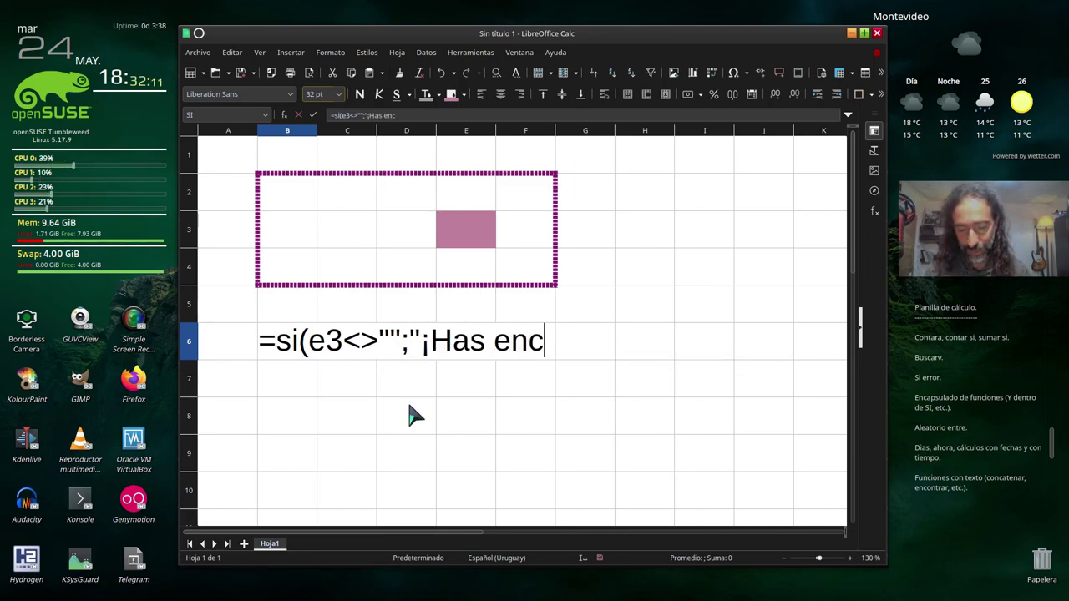
{"action": "type", "text": "ontrado a la"}
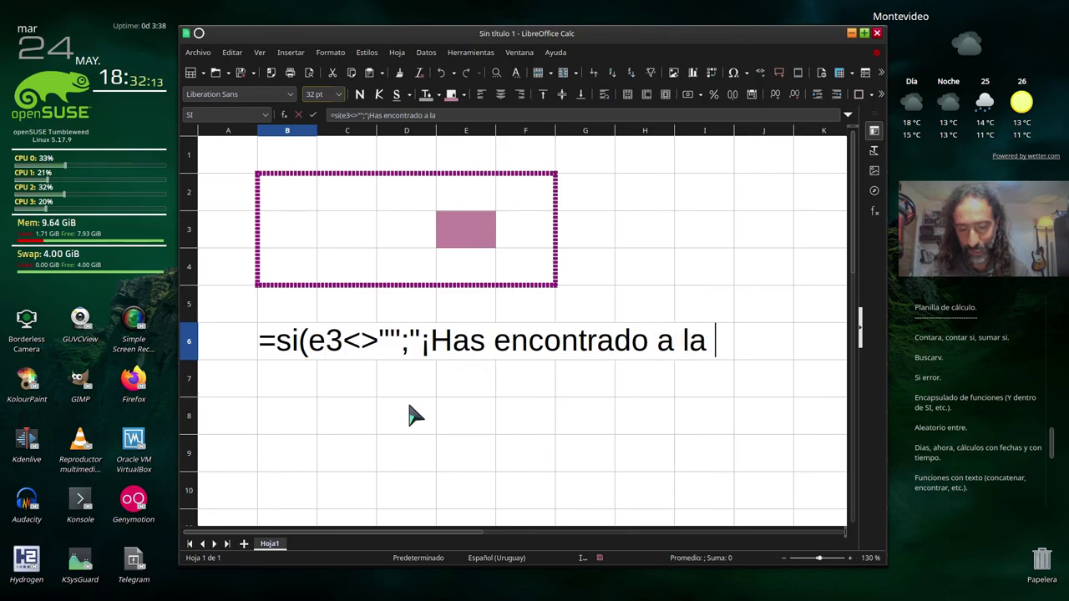
{"action": "type", "text": "to"}
{"action": "type", "text": "rtugiu"}
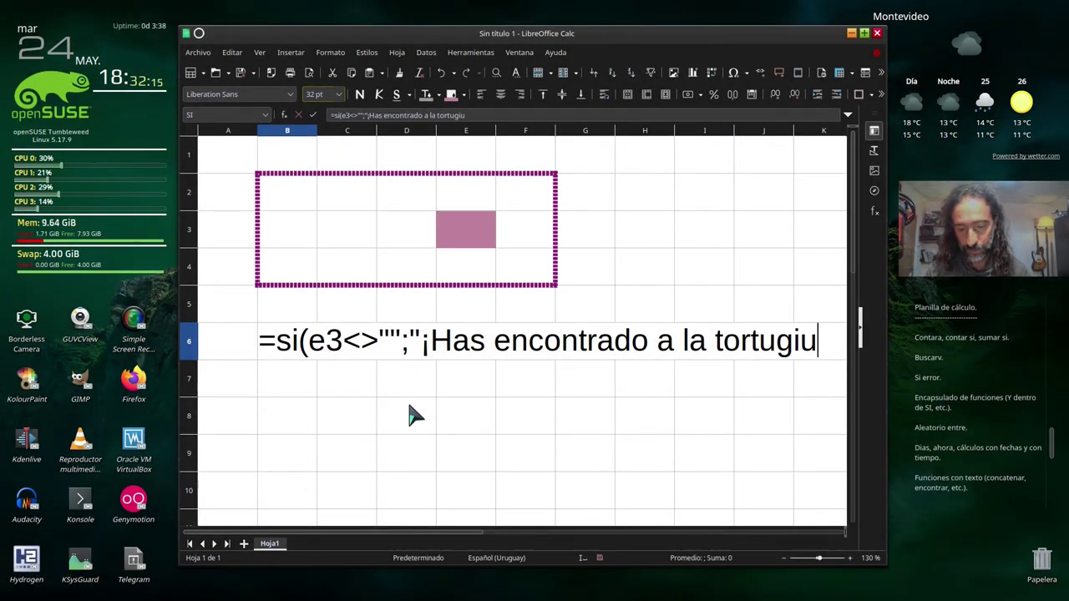
{"action": "type", "text": "ta"}
{"action": "key", "text": "BackSpace"}
{"action": "key", "text": "BackSpace"}
{"action": "key", "text": "BackSpace"}
{"action": "type", "text": "uita"}
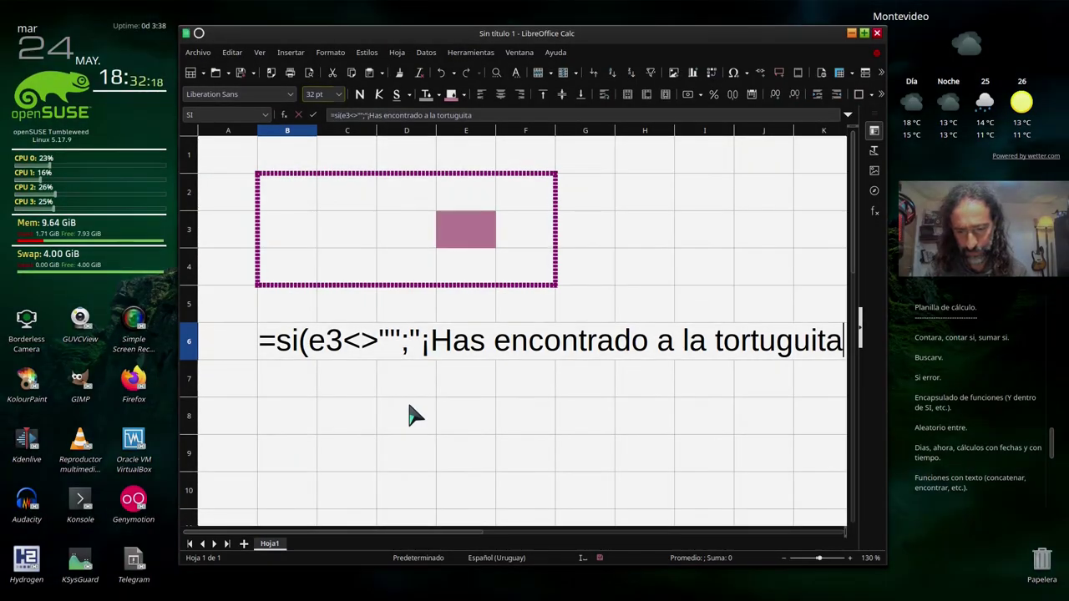
{"action": "type", "text": "!\""}
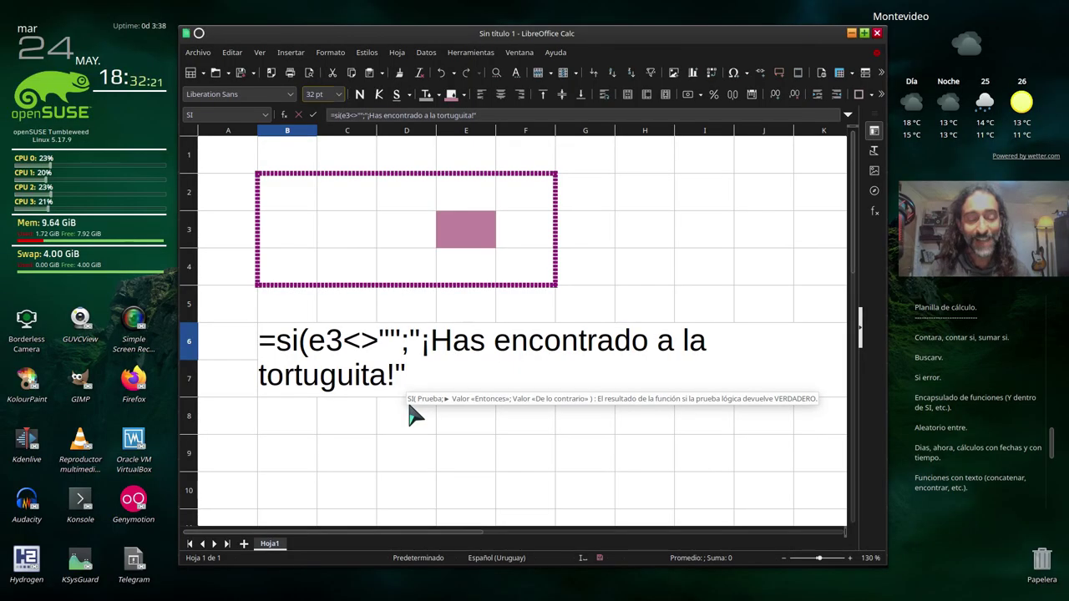
{"action": "type", "text": ";"}
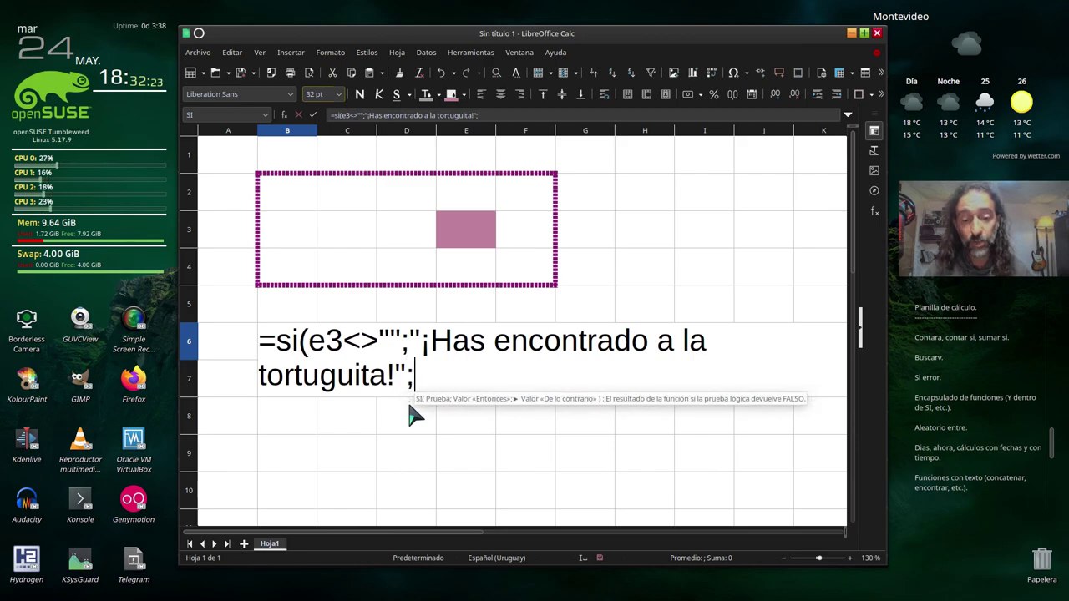
{"action": "type", "text": "\""}
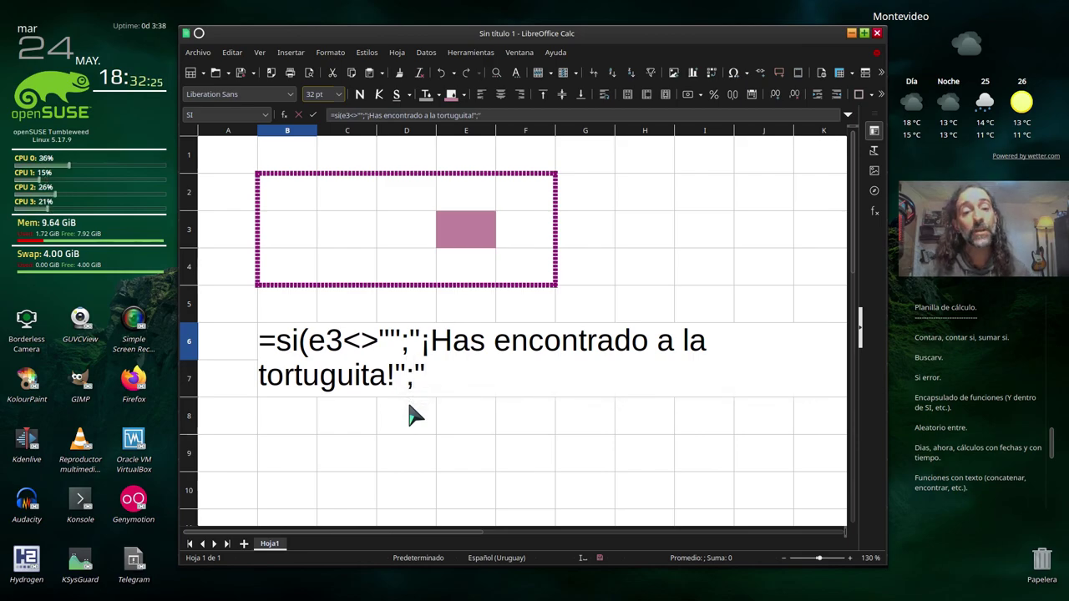
{"action": "type", "text": "Bus"}
{"action": "type", "text": "ca a l"}
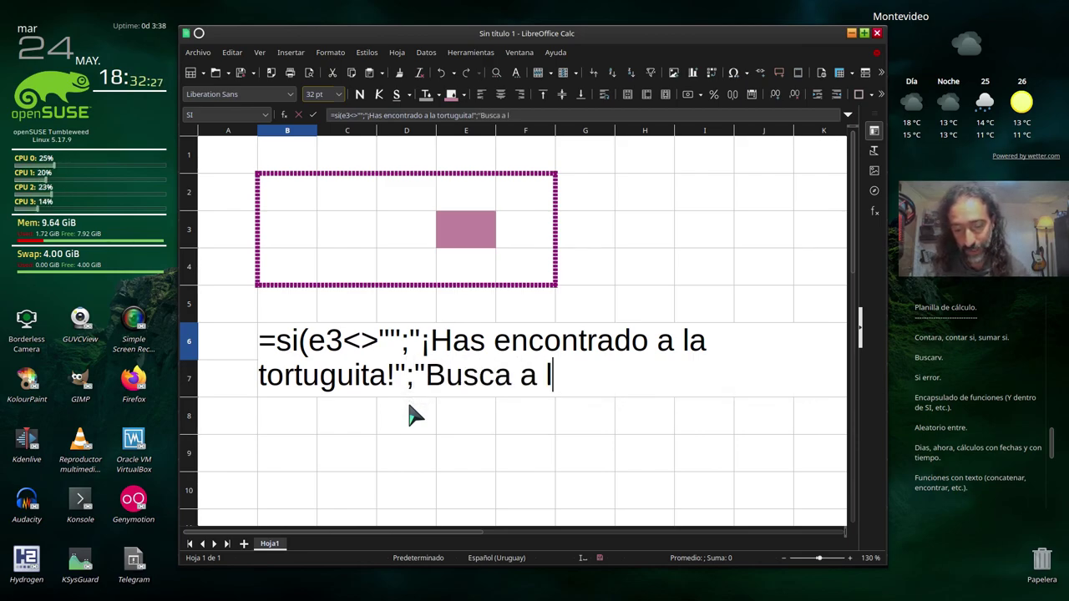
{"action": "type", "text": "a trotuga"}
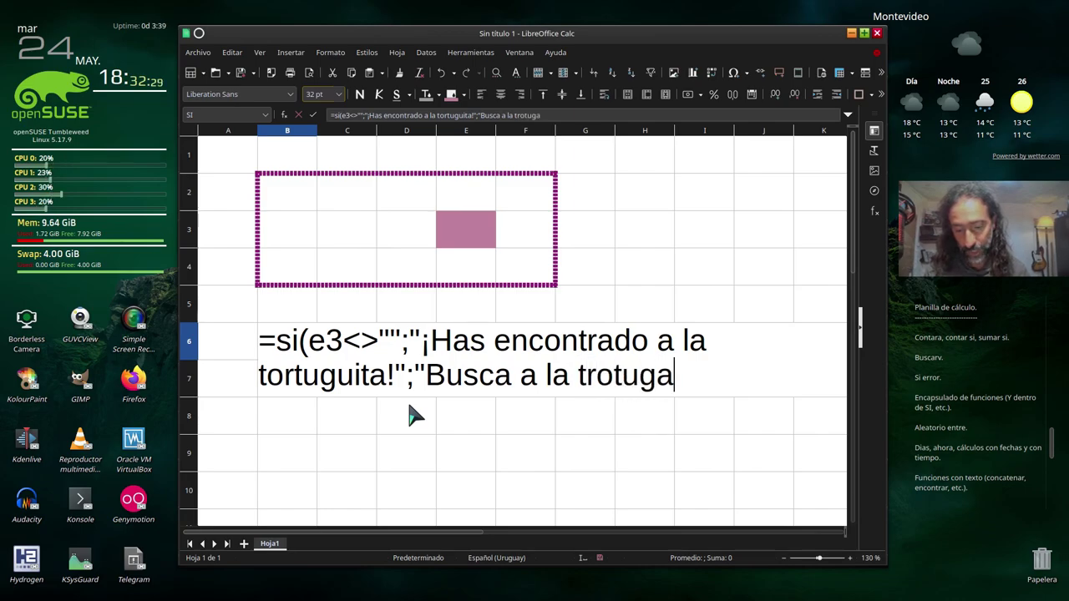
{"action": "type", "text": " dentro"}
{"action": "type", "text": " del"}
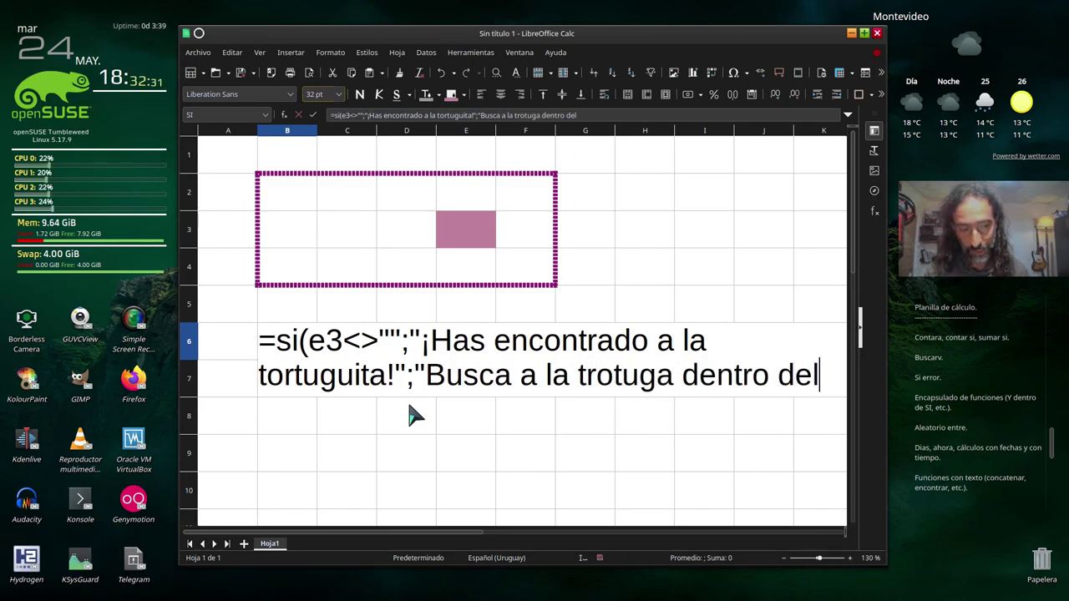
{"action": "type", "text": " reguadro"}
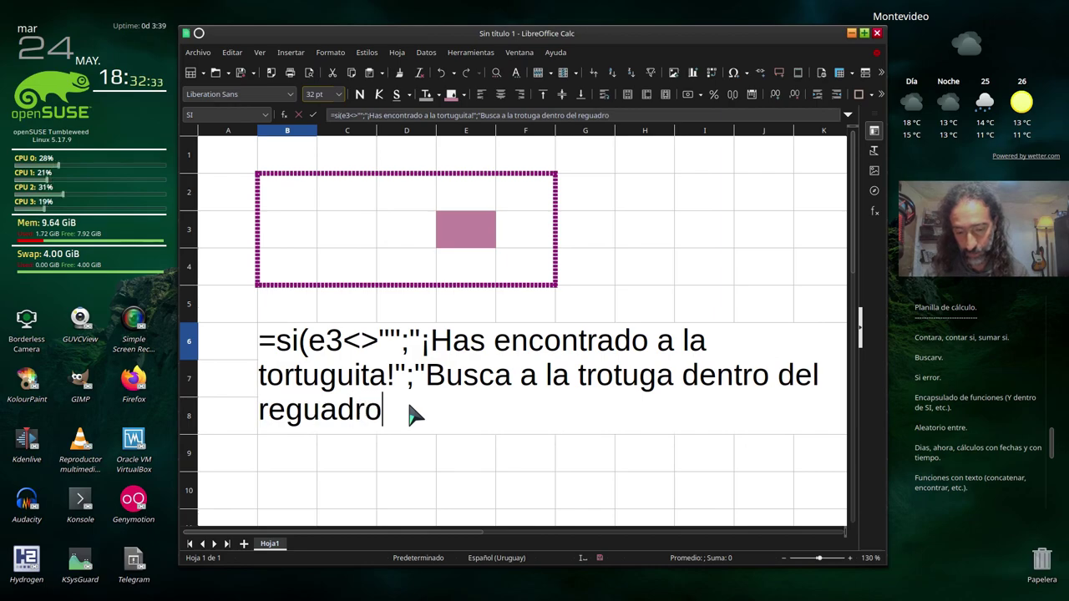
{"action": "type", "text": " violeta"}
{"action": "key", "text": "BackSpace"}
{"action": "key", "text": "BackSpace"}
{"action": "key", "text": "BackSpace"}
{"action": "type", "text": "p"}
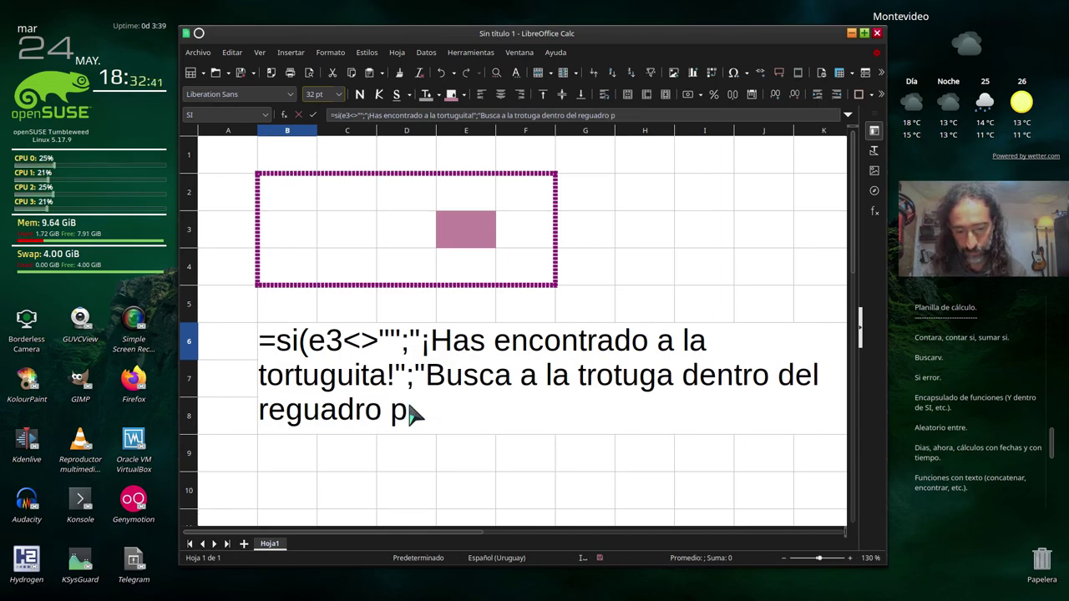
{"action": "type", "text": "úrpurta"}
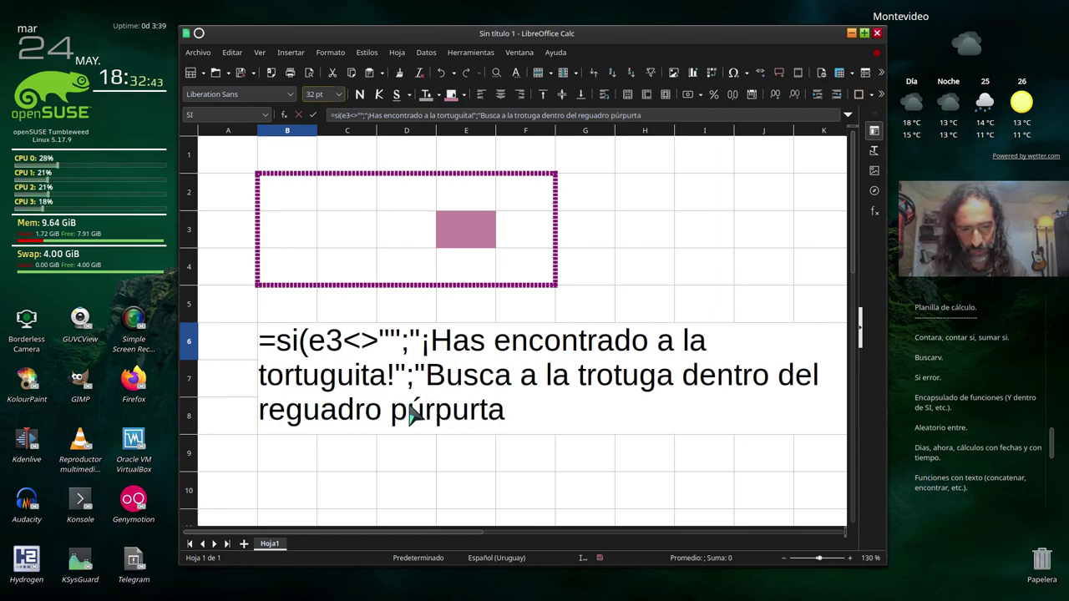
{"action": "type", "text": "a"}
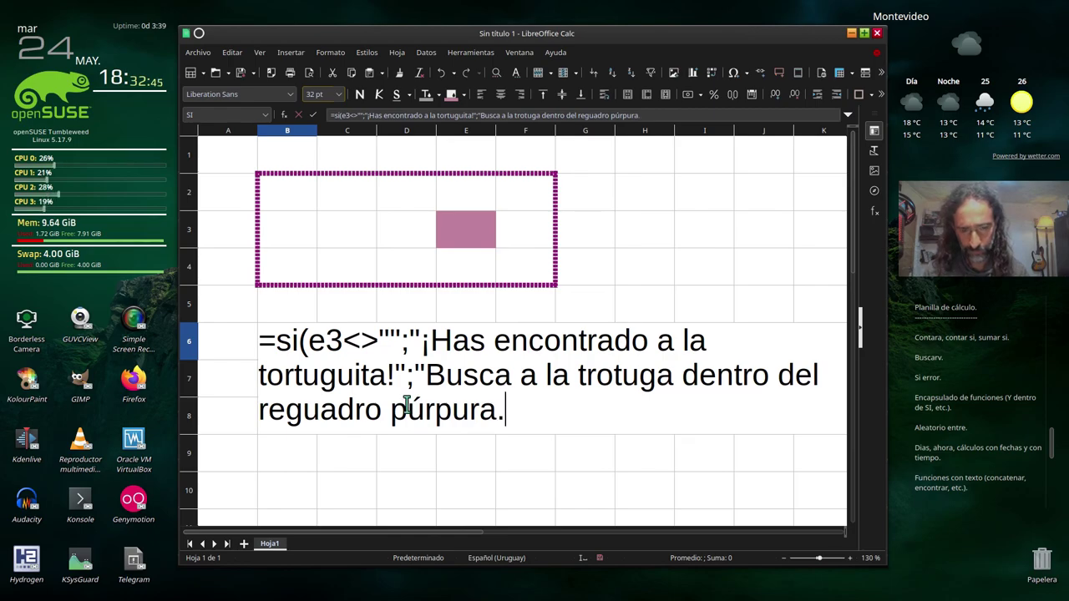
{"action": "type", "text": "\")"}
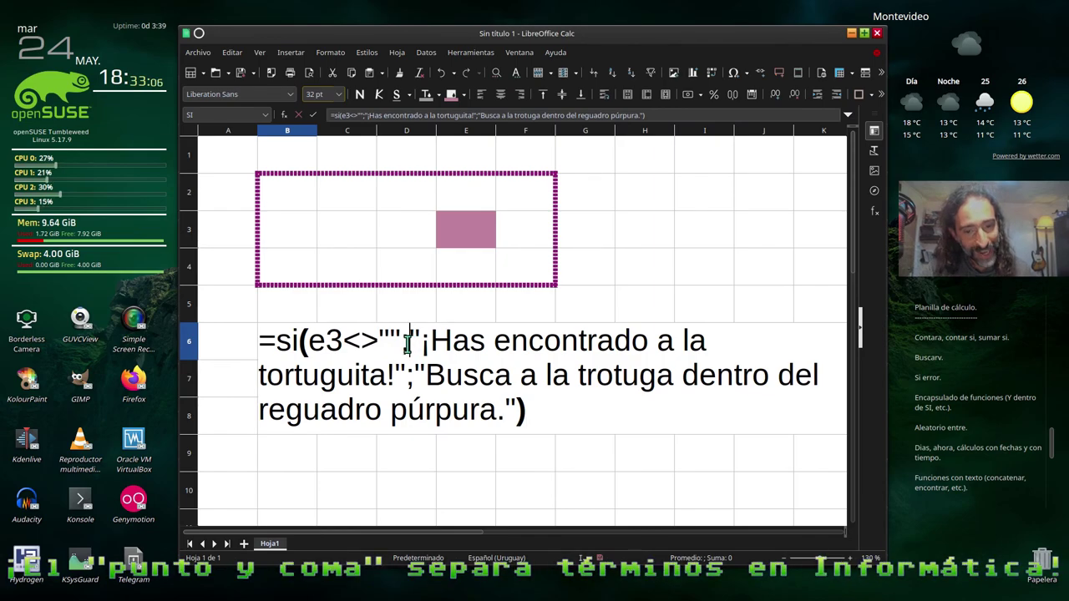
Step: Correct 'trotuga' to 'tortuga' and 'reguadro' to 'recuadro' in B6's formula and commit it
{"action": "double_click", "coordinate": [407, 343]}
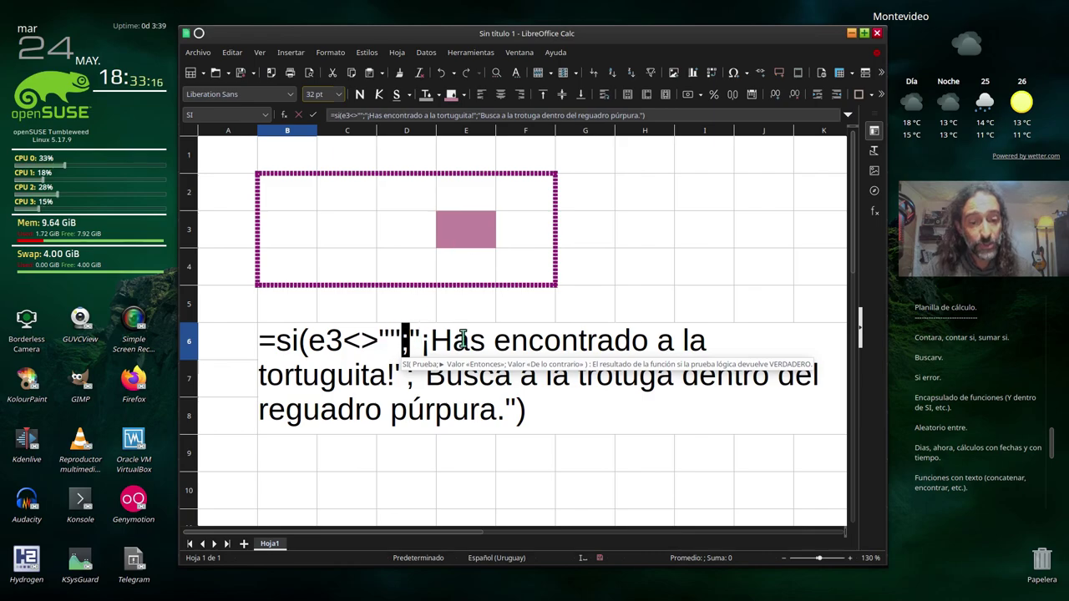
{"action": "left_click", "coordinate": [355, 376]}
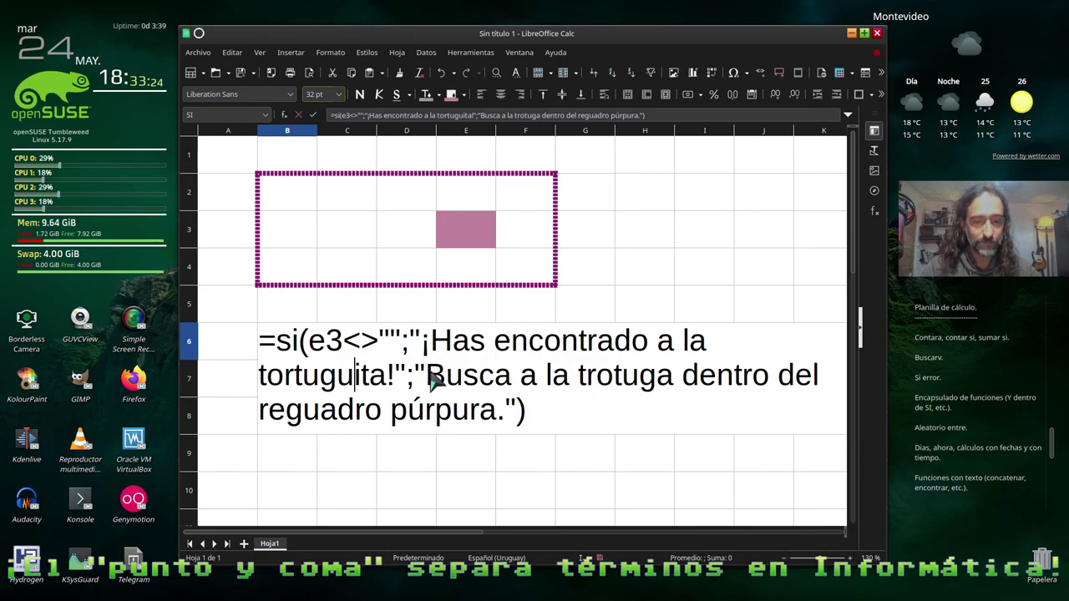
{"action": "left_click", "coordinate": [597, 378]}
{"action": "key", "text": "BackSpace"}
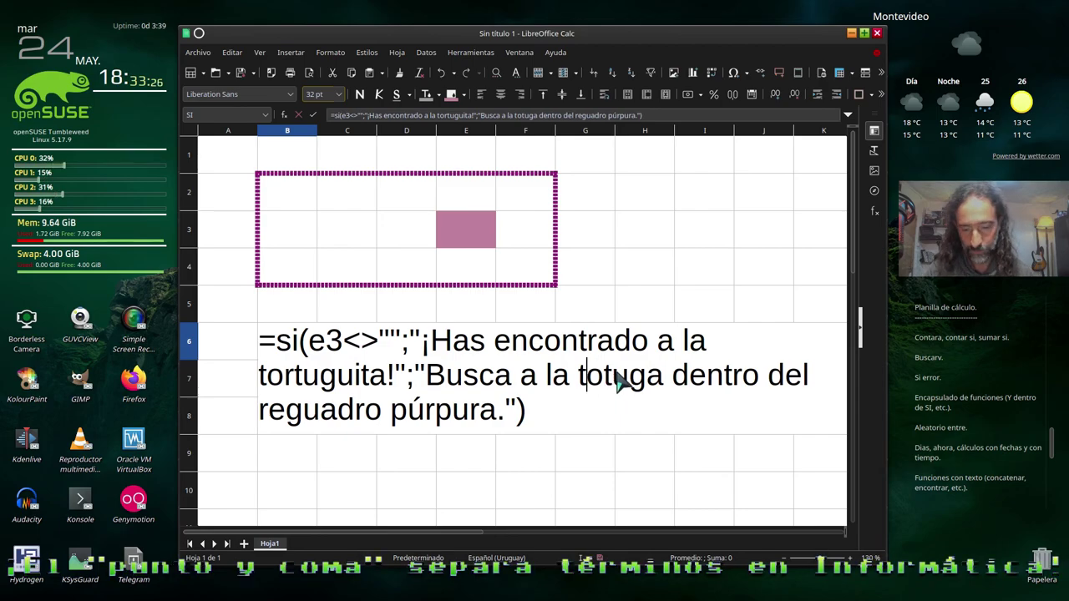
{"action": "key", "text": "Right"}
{"action": "type", "text": "r"}
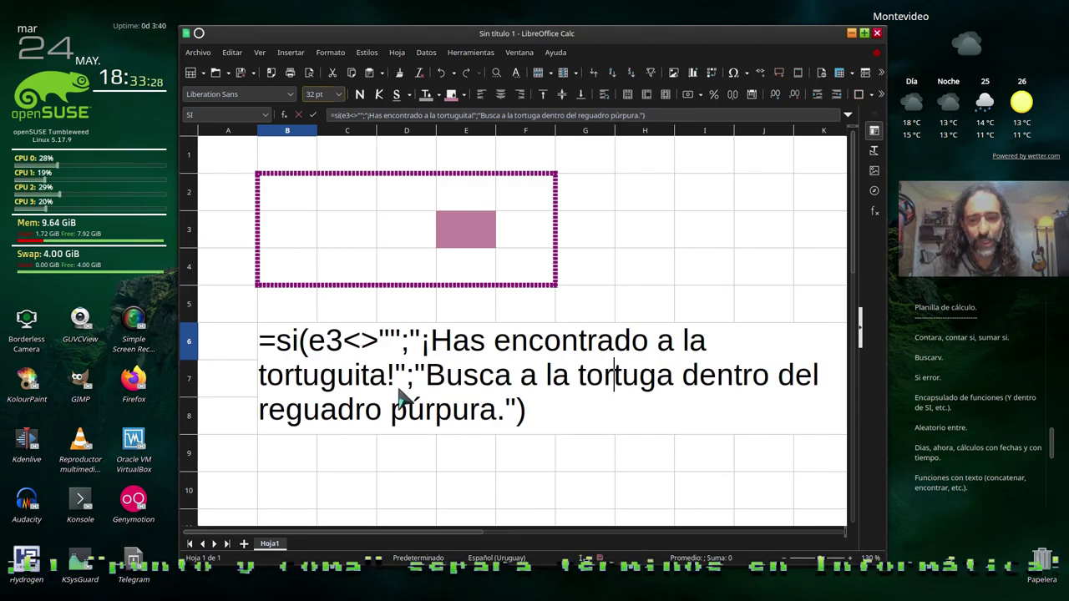
{"action": "left_click", "coordinate": [306, 416]}
{"action": "key", "text": "BackSpace"}
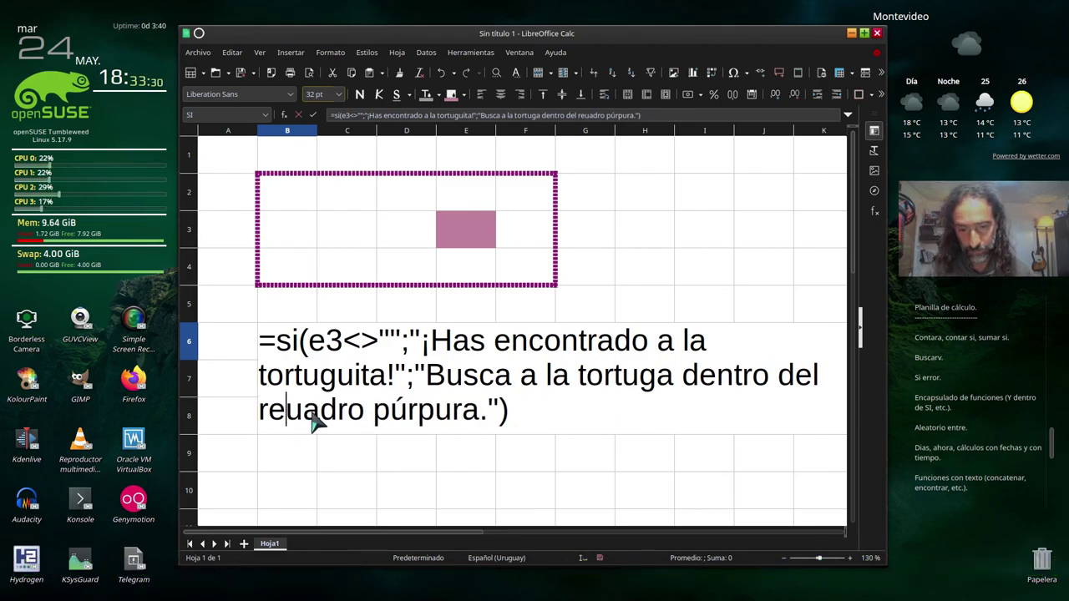
{"action": "type", "text": "c"}
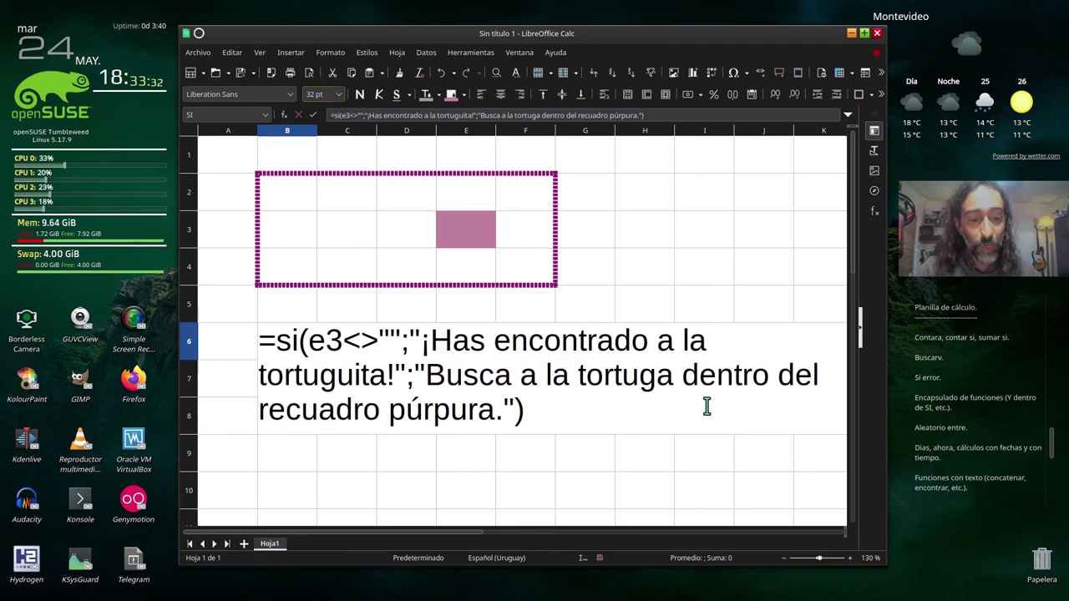
{"action": "left_click", "coordinate": [531, 415]}
{"action": "key", "text": "Return"}
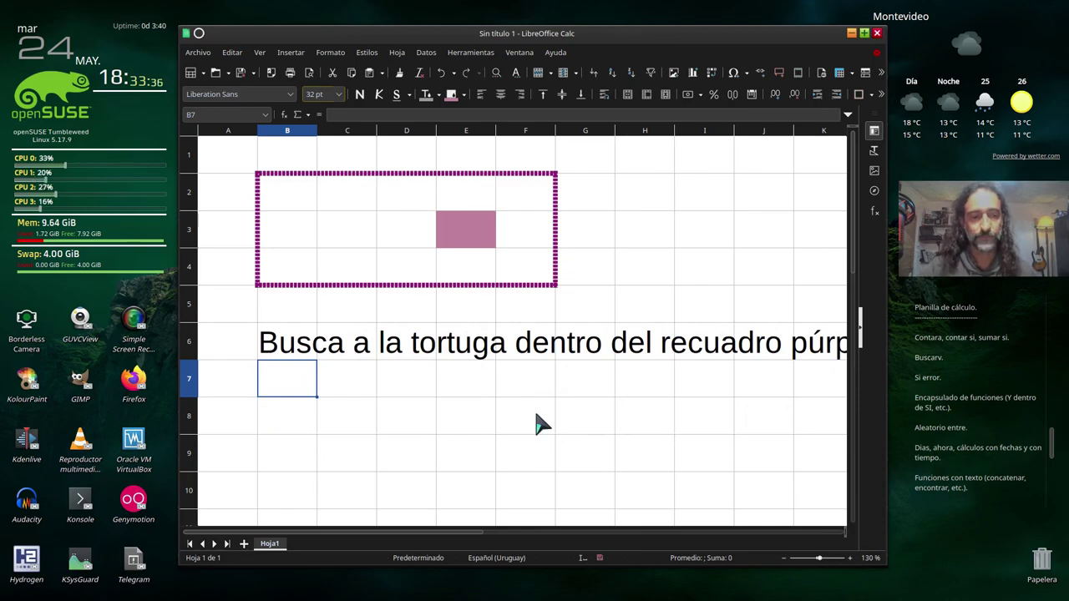
Step: Reduce the whole sheet's text to 28 pt
{"action": "left_click", "coordinate": [190, 131]}
{"action": "left_click", "coordinate": [339, 94]}
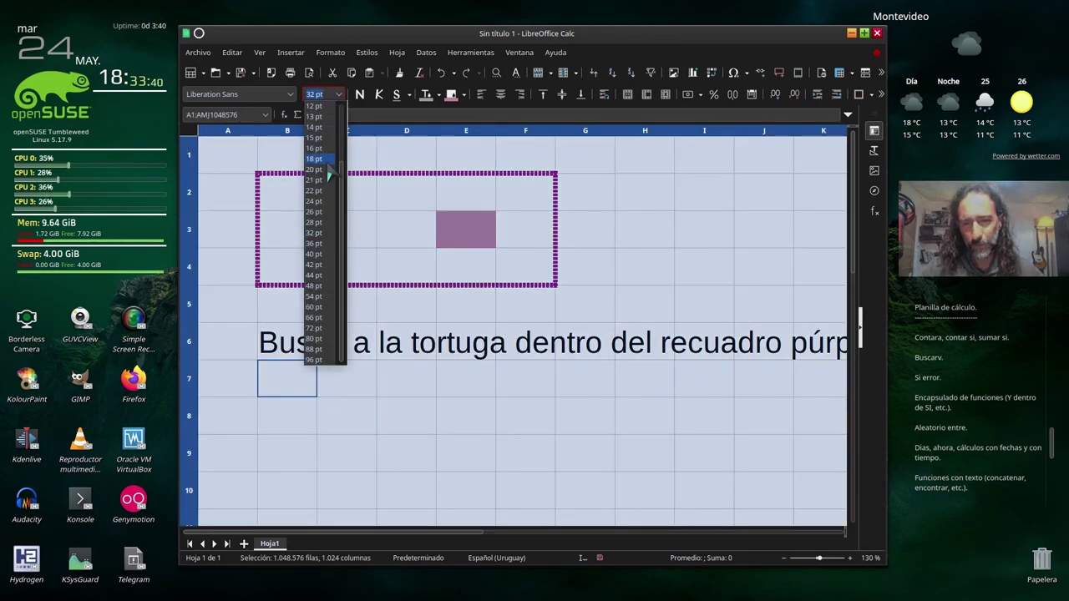
{"action": "left_click", "coordinate": [317, 225]}
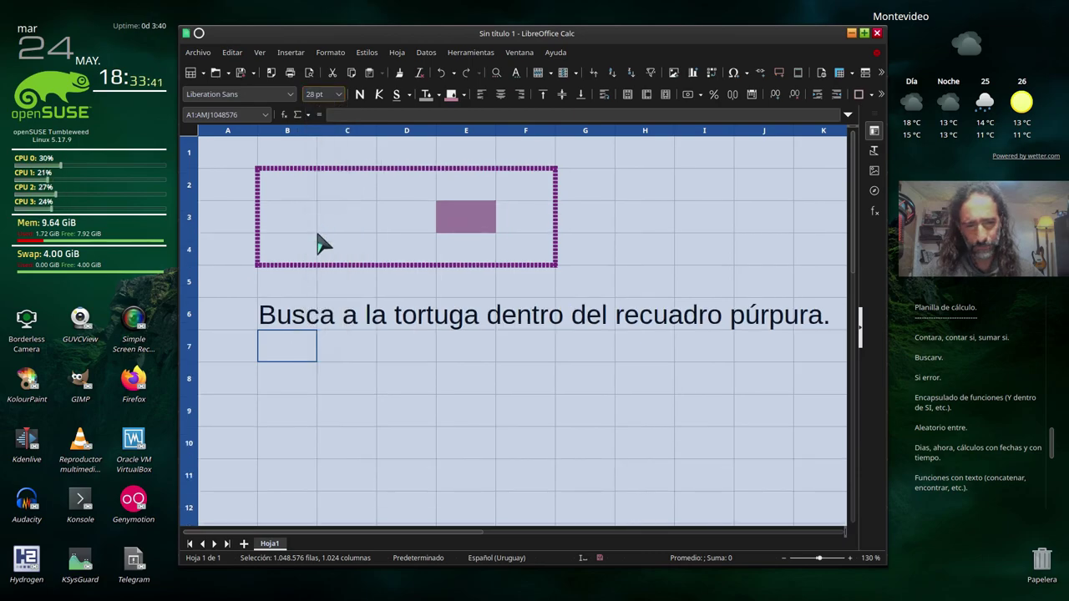
{"action": "left_click", "coordinate": [346, 377]}
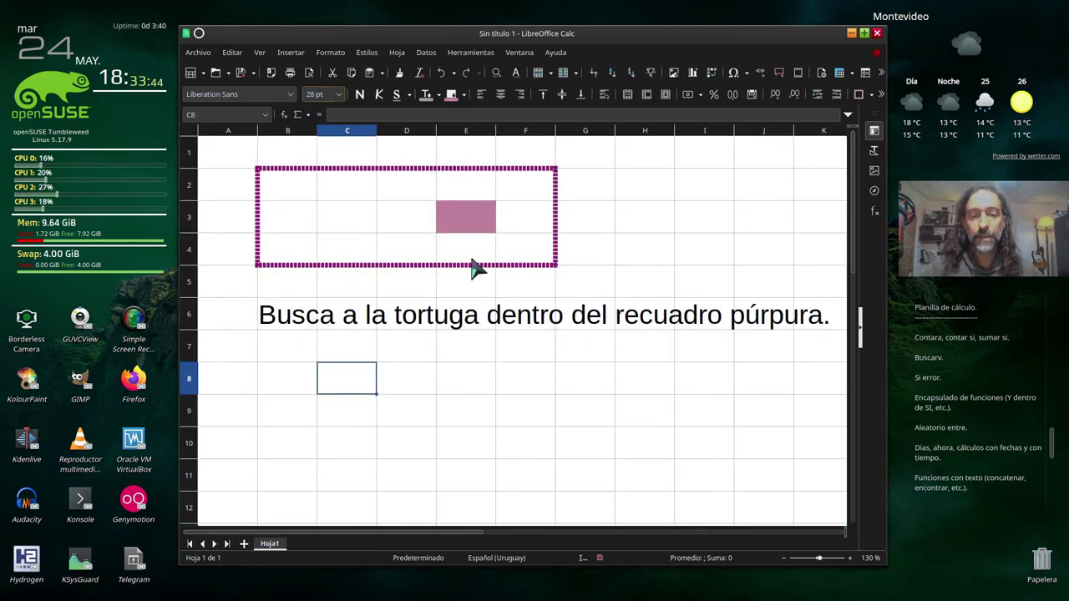
Step: Set cell E3's background to No Fill
{"action": "left_click", "coordinate": [471, 227]}
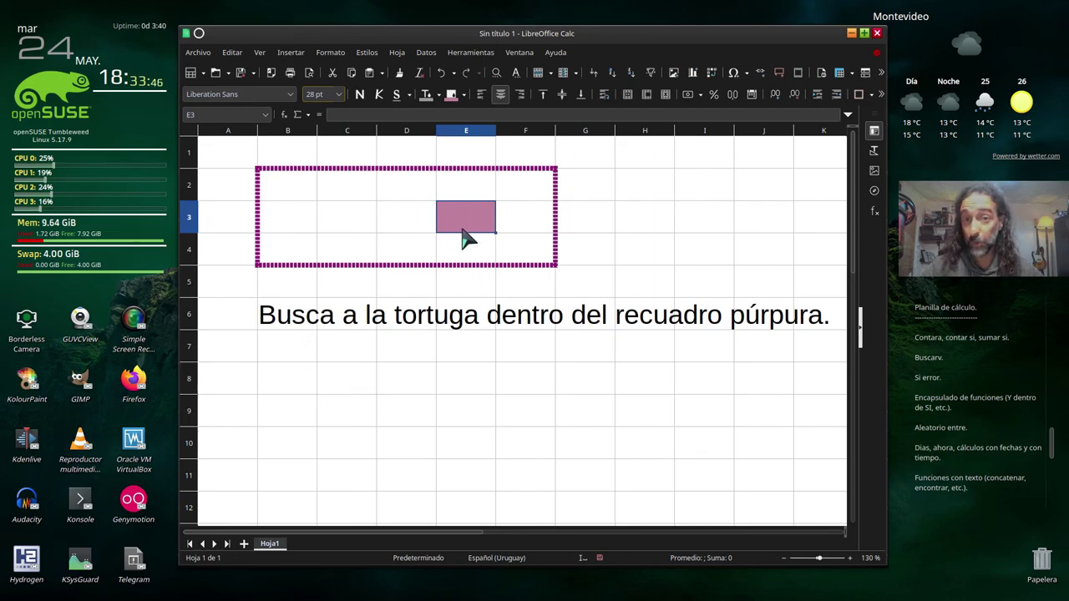
{"action": "left_click", "coordinate": [463, 94]}
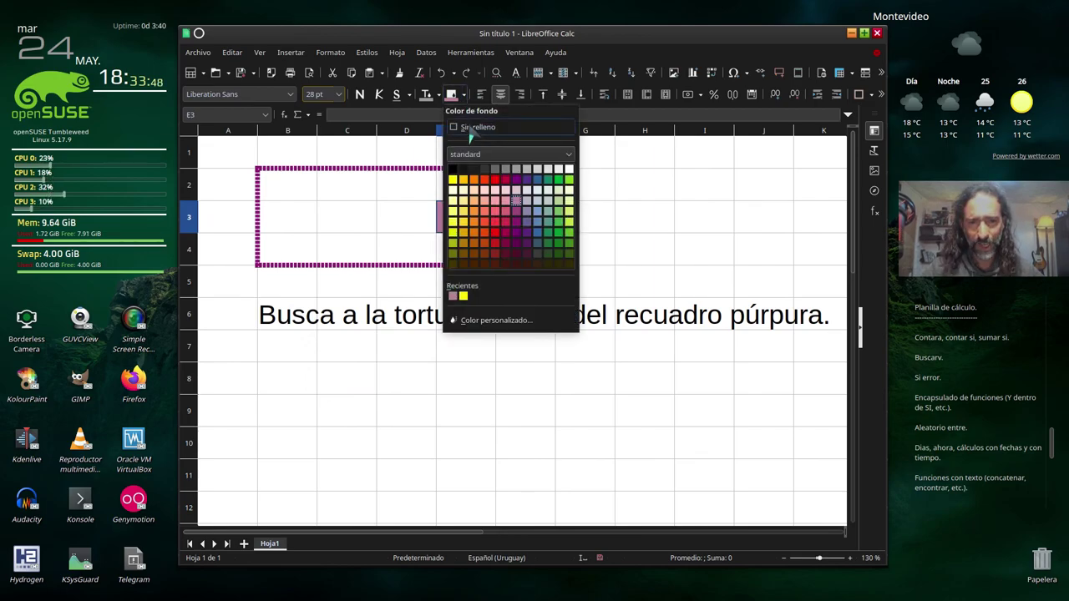
{"action": "left_click", "coordinate": [470, 131]}
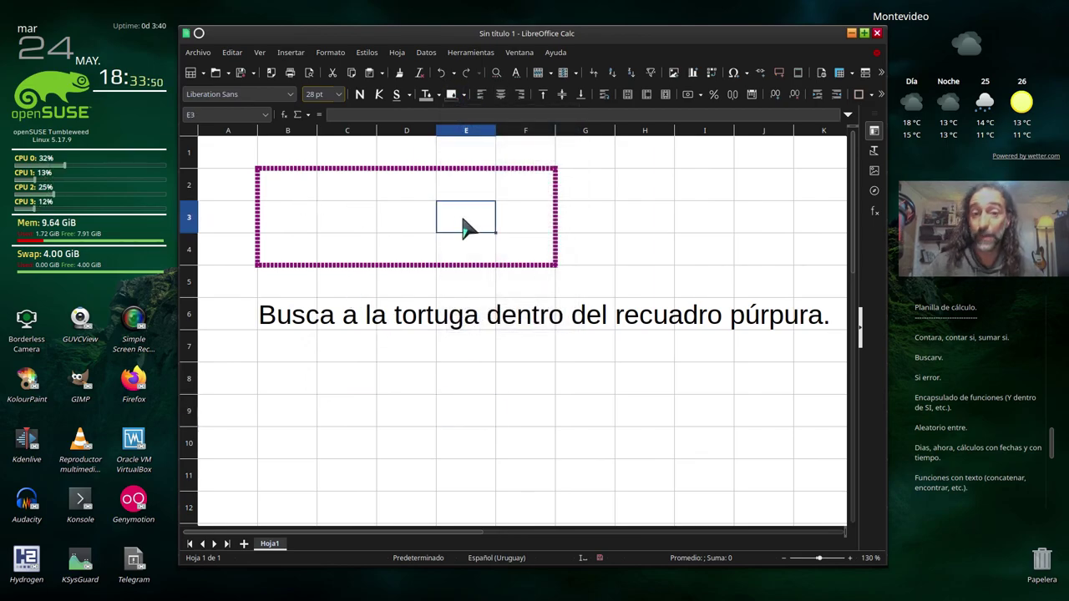
{"action": "left_click", "coordinate": [307, 198]}
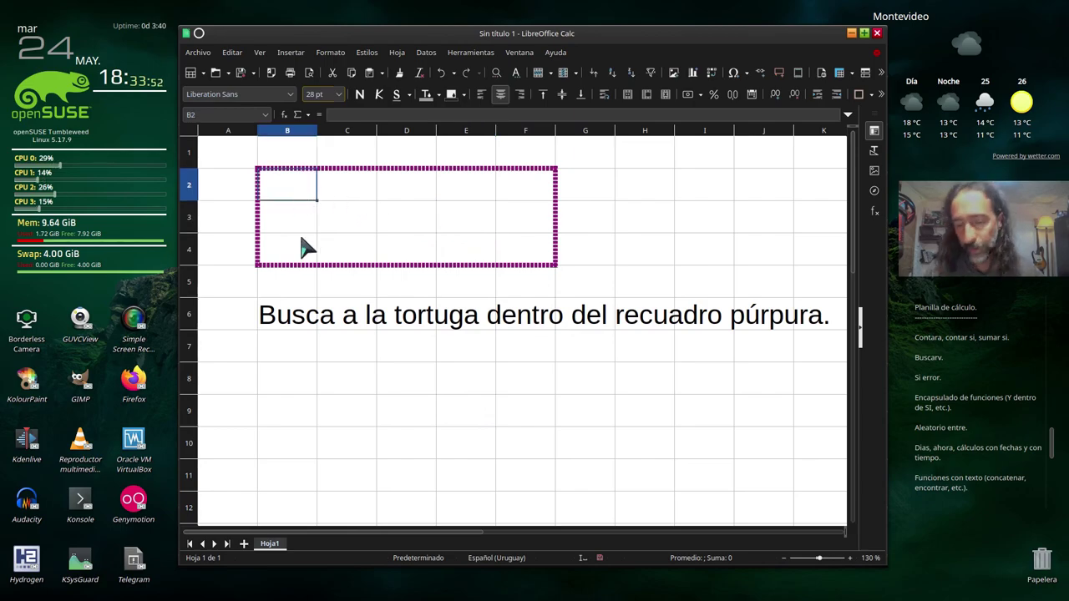
Step: Test the game with ff in B2, dgfh in C4 and r in the turtle cell E3
{"action": "type", "text": "ff"}
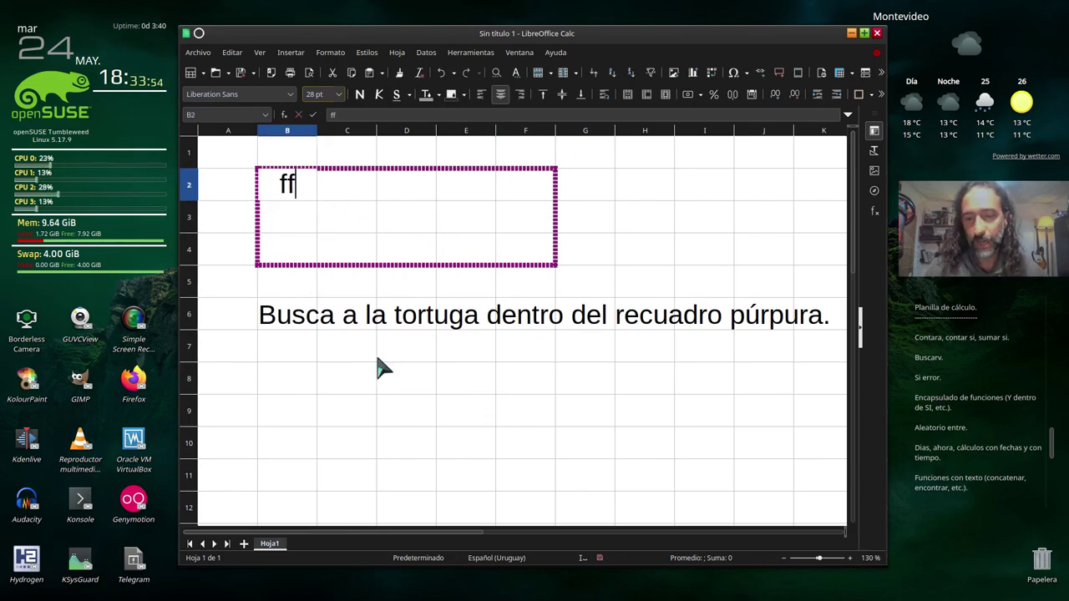
{"action": "left_click", "coordinate": [406, 407]}
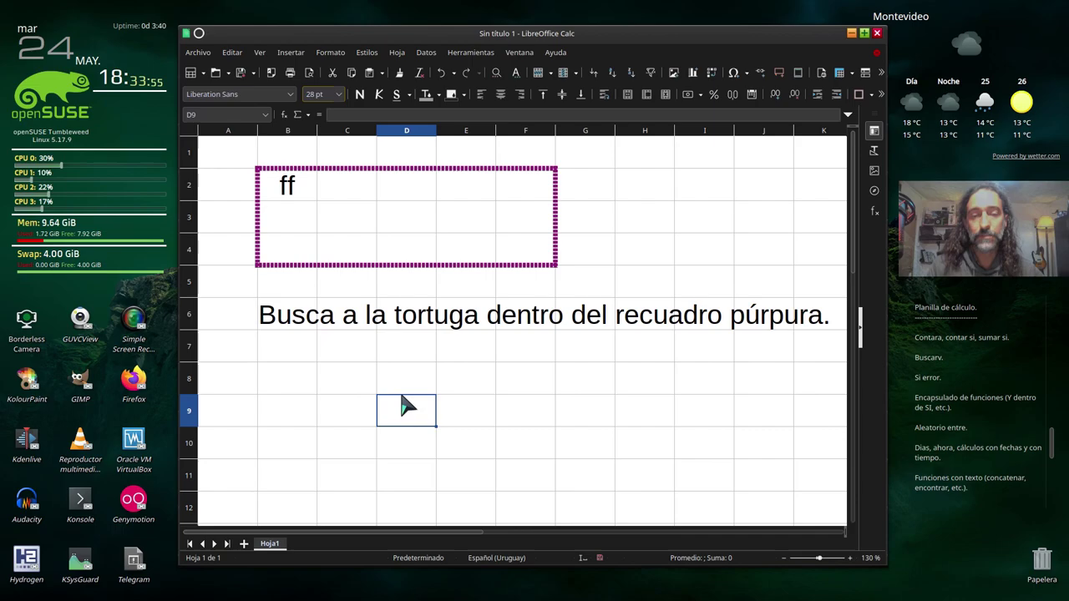
{"action": "left_click", "coordinate": [366, 252]}
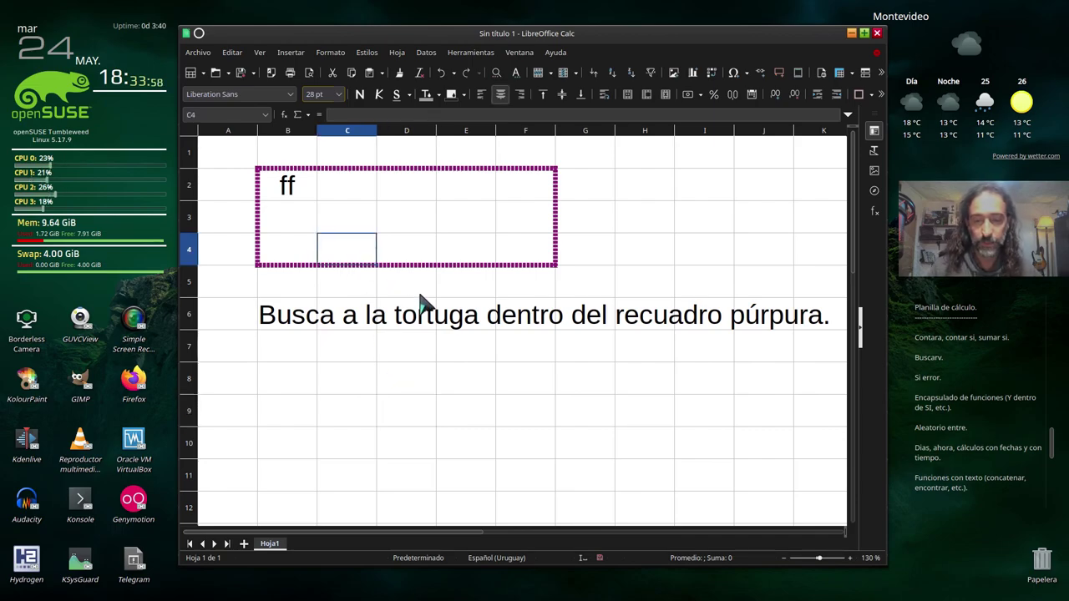
{"action": "type", "text": "dgfh"}
{"action": "left_click", "coordinate": [466, 407]}
{"action": "left_click", "coordinate": [464, 222]}
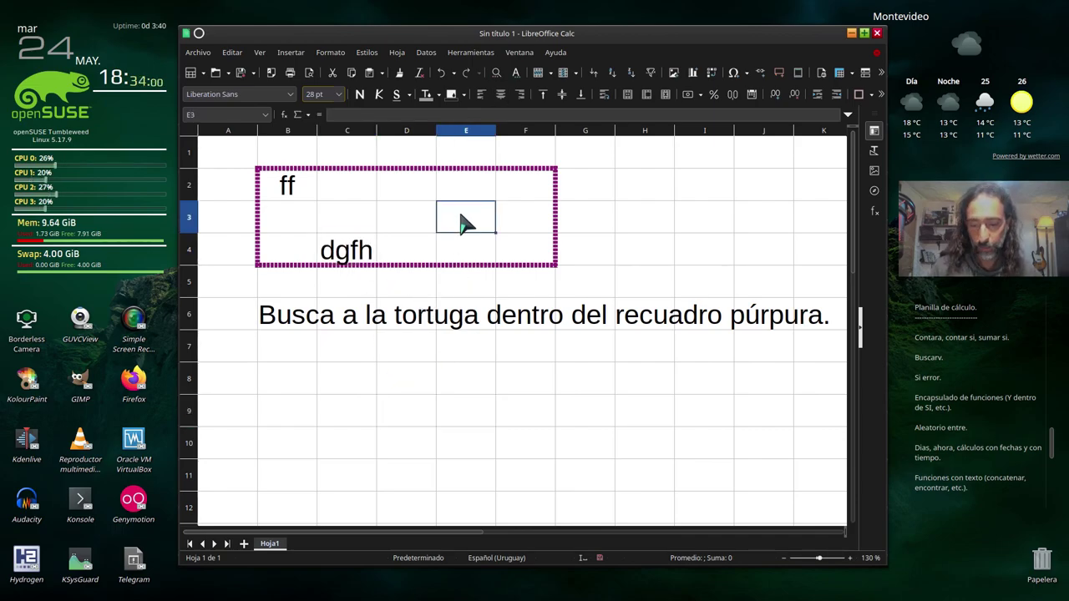
{"action": "type", "text": "r"}
{"action": "left_click", "coordinate": [477, 357]}
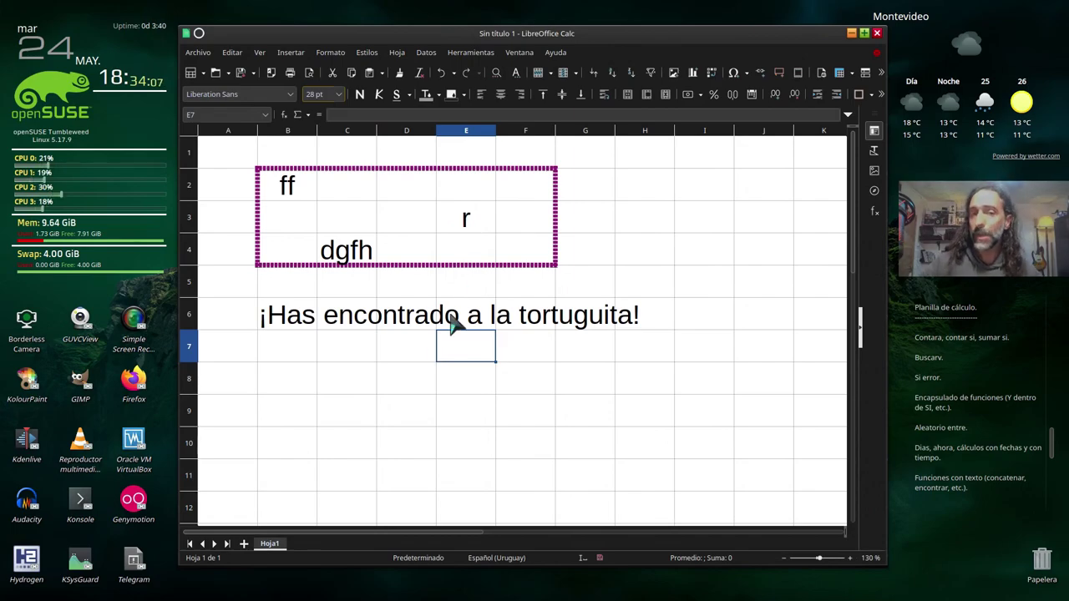
Step: Fill the row 2 cells of the purple box with the letter s
{"action": "left_click", "coordinate": [288, 381]}
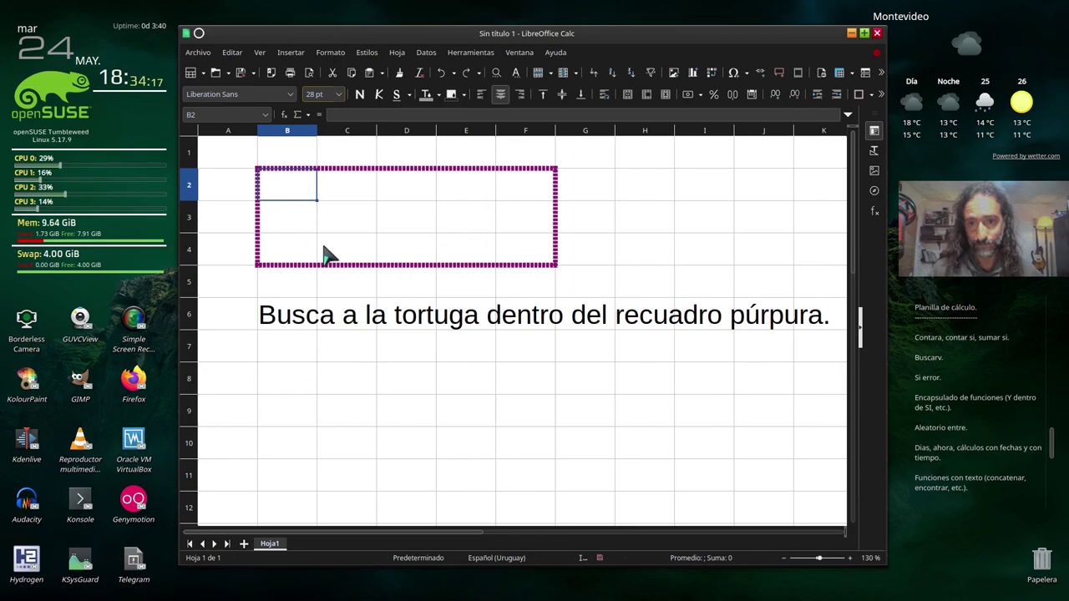
{"action": "type", "text": "s"}
{"action": "left_click", "coordinate": [348, 205]}
{"action": "type", "text": "s"}
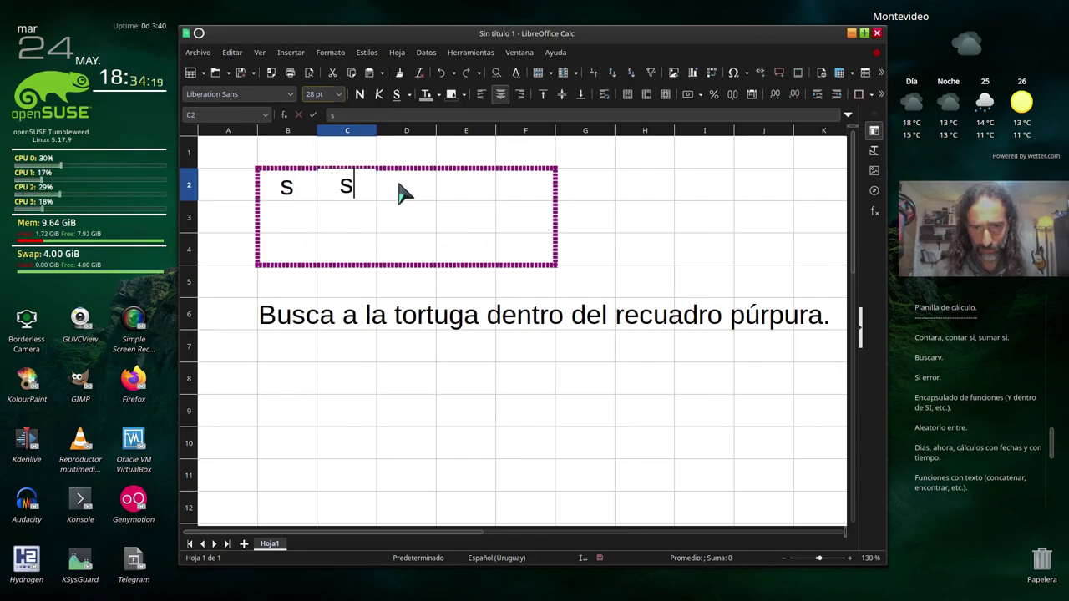
{"action": "left_click", "coordinate": [401, 194]}
{"action": "type", "text": "s"}
{"action": "left_click", "coordinate": [489, 191]}
{"action": "type", "text": "s"}
{"action": "left_click", "coordinate": [525, 192]}
Step: Put s in B3, C3 and D3, reveal the turtle at E3, and check B8
{"action": "type", "text": "s"}
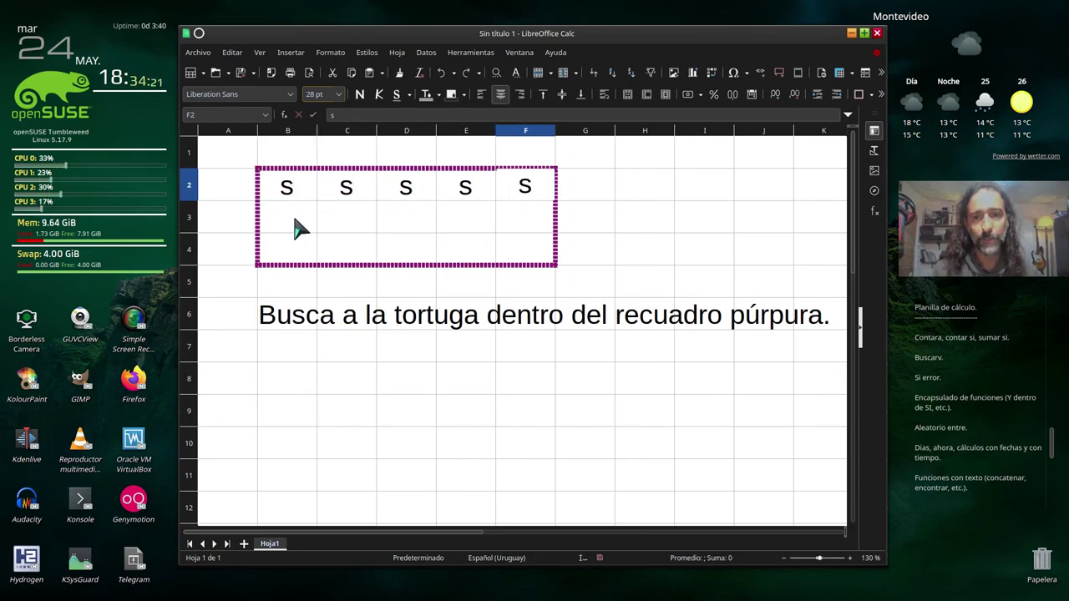
{"action": "left_click", "coordinate": [299, 228]}
{"action": "type", "text": "s"}
{"action": "left_click", "coordinate": [346, 226]}
{"action": "type", "text": "s"}
{"action": "left_click", "coordinate": [401, 226]}
{"action": "type", "text": "s"}
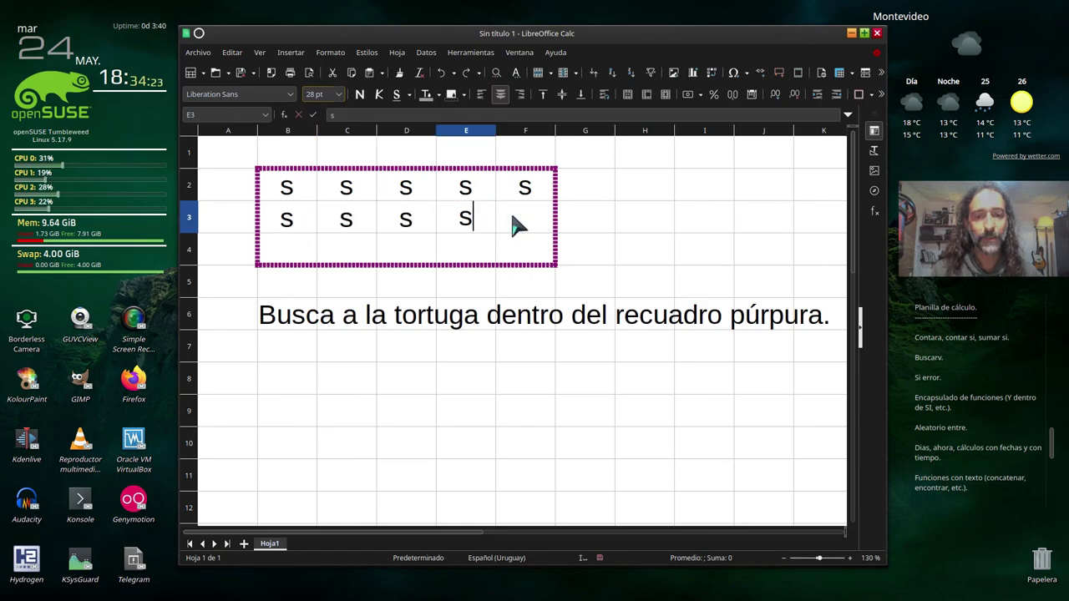
{"action": "left_click", "coordinate": [515, 224]}
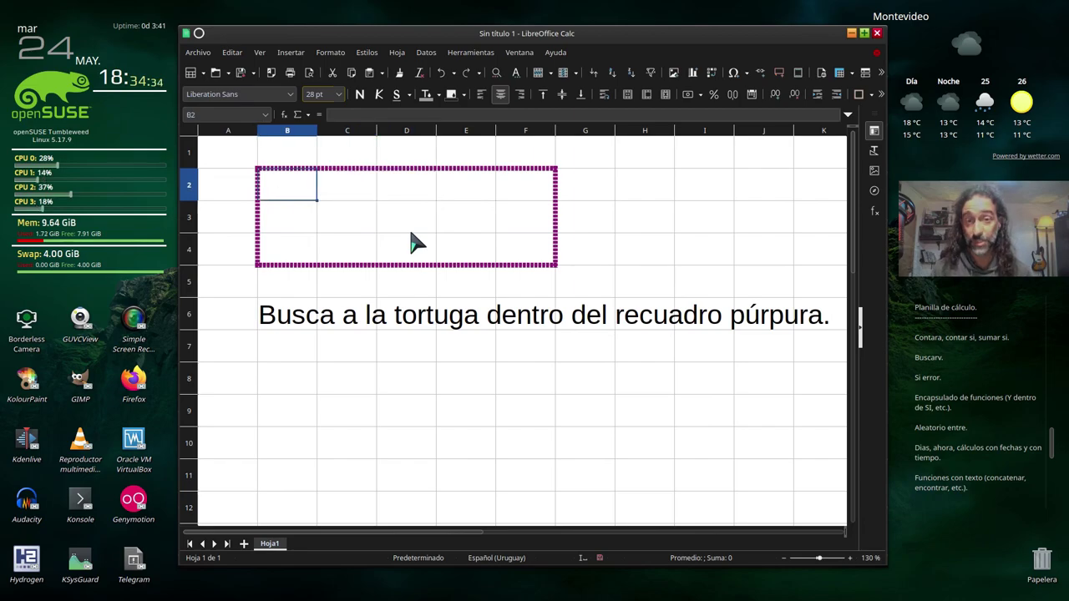
{"action": "left_click", "coordinate": [288, 380]}
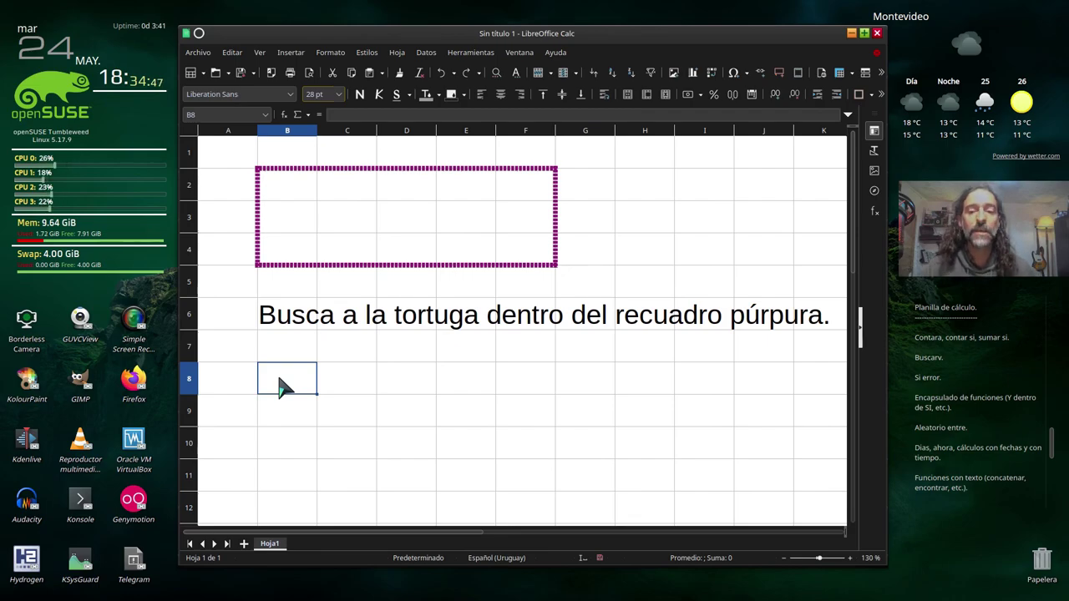
Step: Enter e in three row 2 cells, then cancel and undo those entries
{"action": "mouse_move", "coordinate": [293, 194]}
{"action": "left_mouse_down"}
{"action": "mouse_move", "coordinate": [525, 231]}
{"action": "mouse_move", "coordinate": [531, 251]}
{"action": "left_mouse_up"}
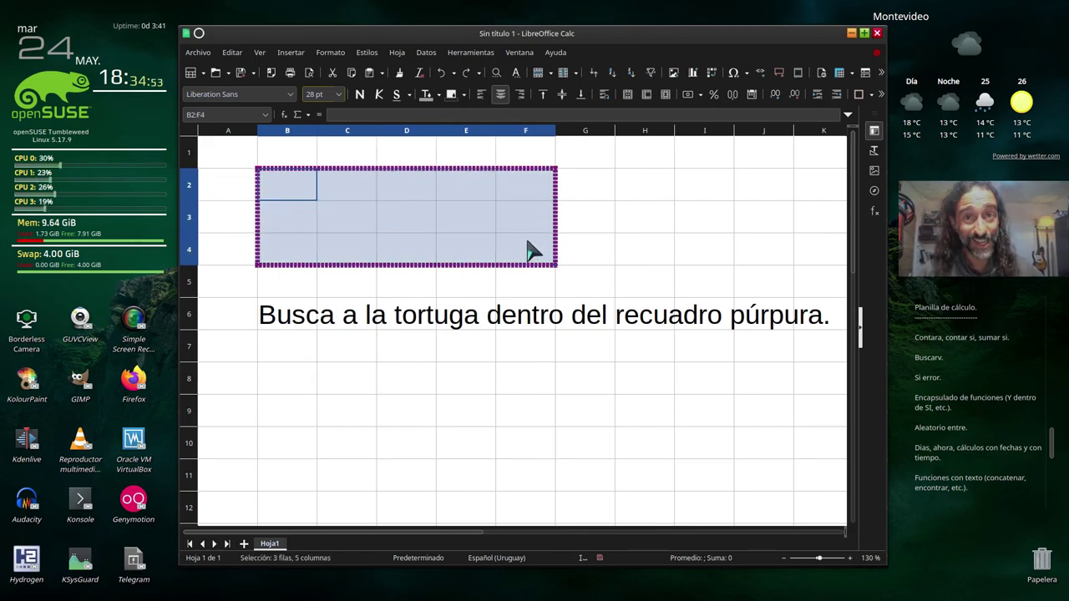
{"action": "left_click", "coordinate": [307, 189]}
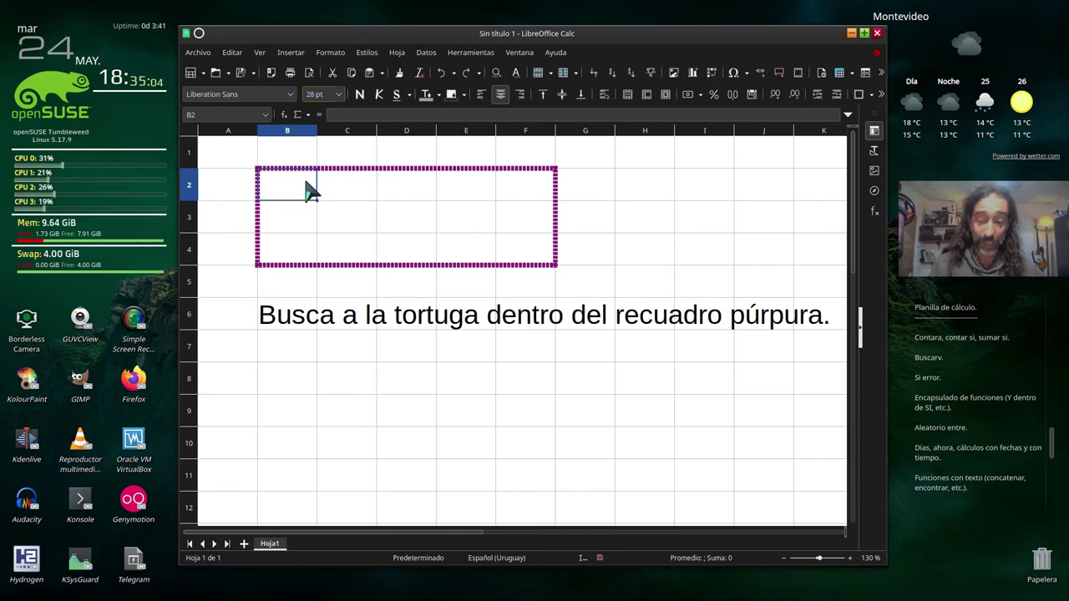
{"action": "type", "text": "e"}
{"action": "left_click", "coordinate": [339, 187]}
{"action": "type", "text": "e"}
{"action": "left_click", "coordinate": [401, 186]}
{"action": "type", "text": "e"}
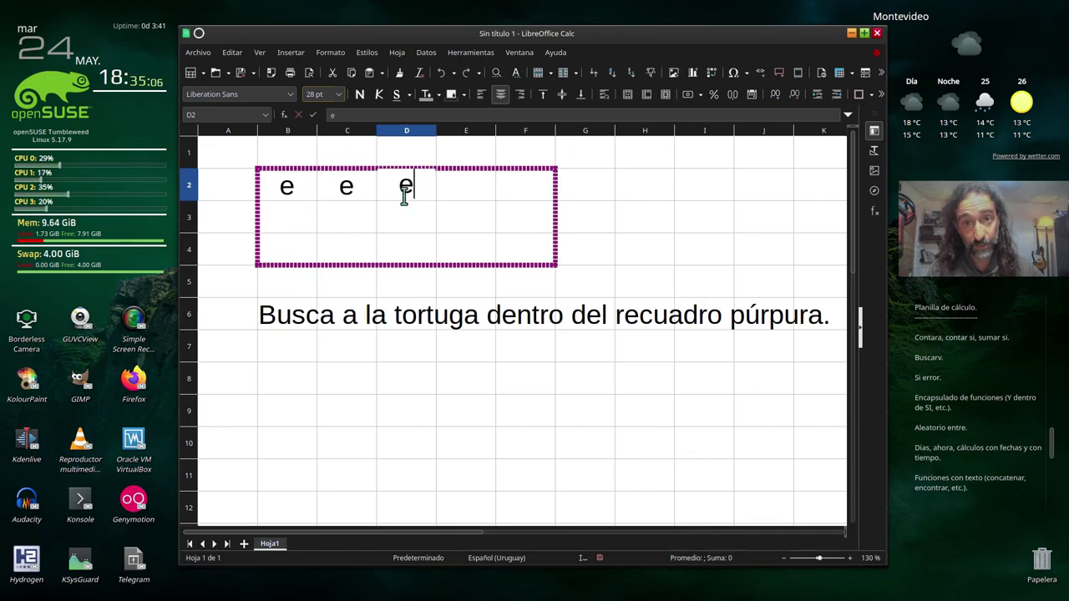
{"action": "key", "text": "Escape"}
{"action": "key", "text": "ctrl+z"}
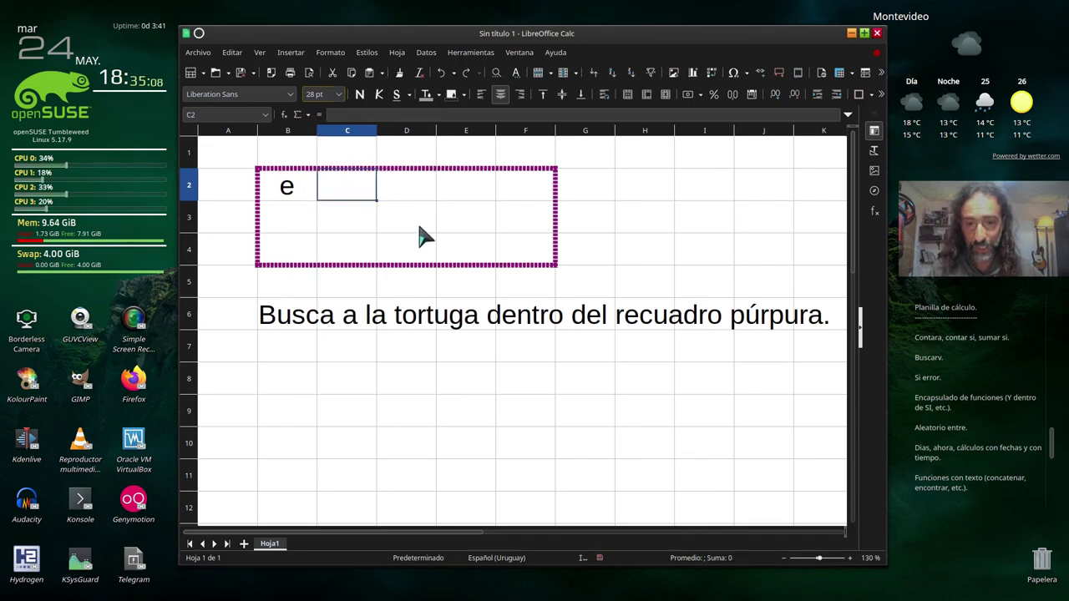
{"action": "key", "text": "ctrl+z"}
Step: Place an X in B2 and then in C3, deleting each after testing
{"action": "type", "text": "X"}
{"action": "left_click", "coordinate": [339, 232]}
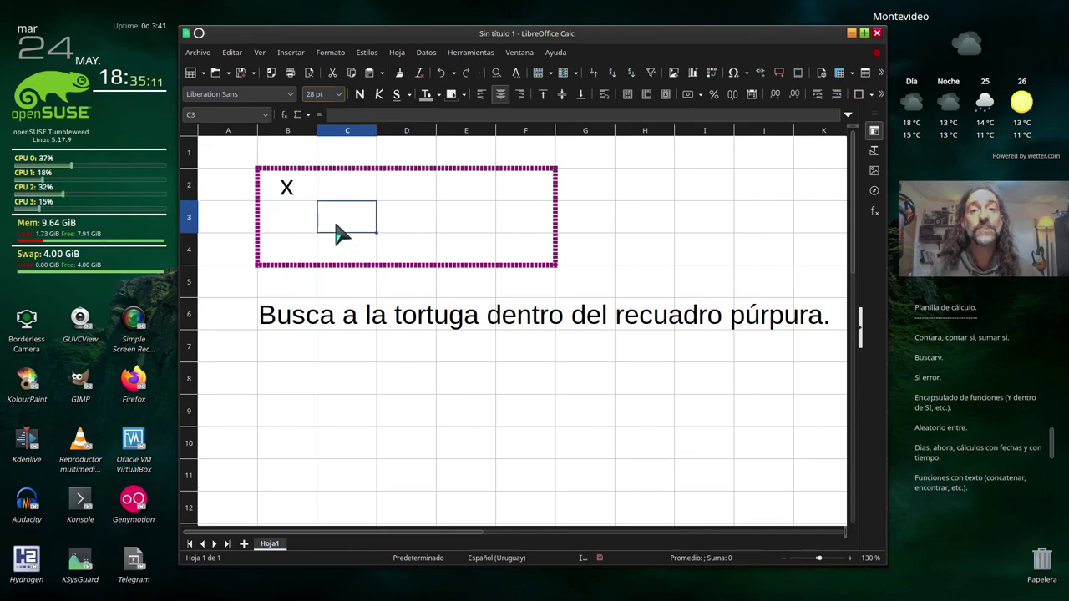
{"action": "left_click", "coordinate": [285, 184]}
{"action": "key", "text": "Delete"}
{"action": "left_click", "coordinate": [365, 216]}
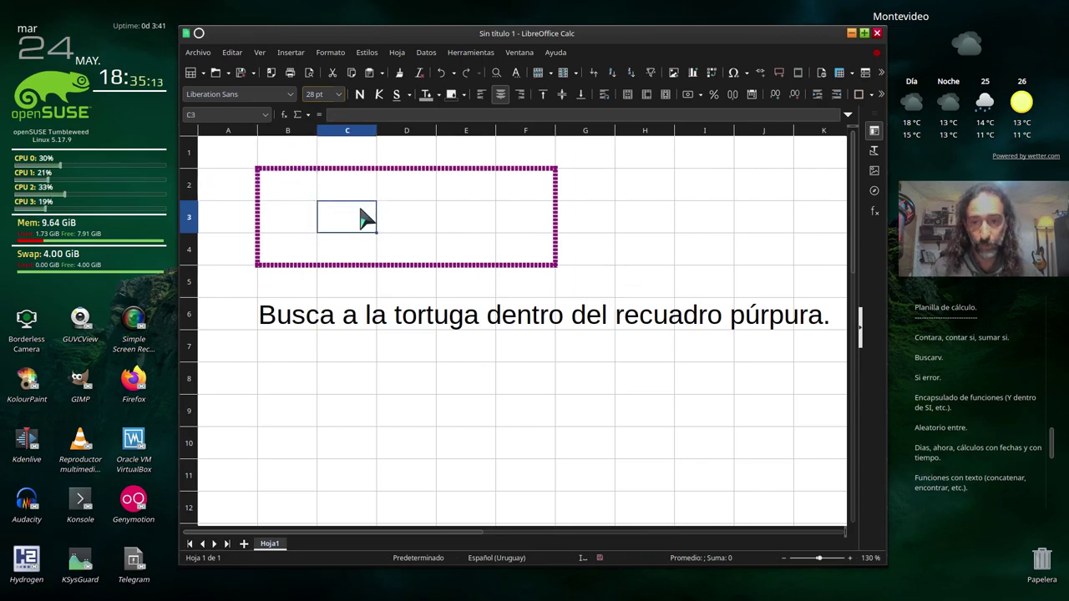
{"action": "type", "text": "X"}
{"action": "left_click", "coordinate": [424, 238]}
{"action": "left_click", "coordinate": [345, 222]}
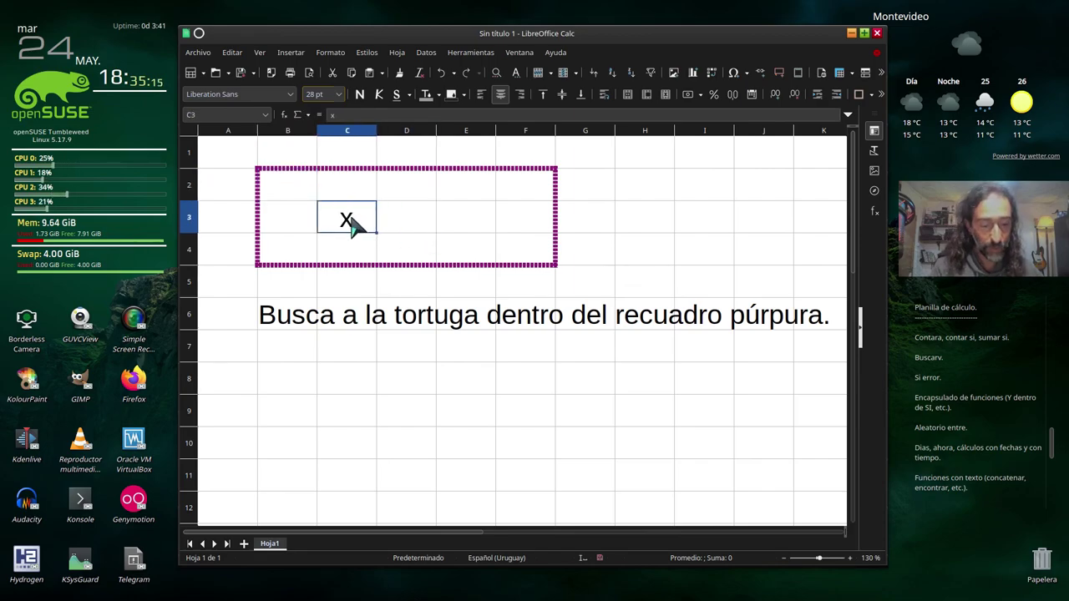
{"action": "key", "text": "Delete"}
Step: Type x in E3 to trigger the win message, then delete it to reset
{"action": "left_click", "coordinate": [490, 234]}
{"action": "type", "text": "x"}
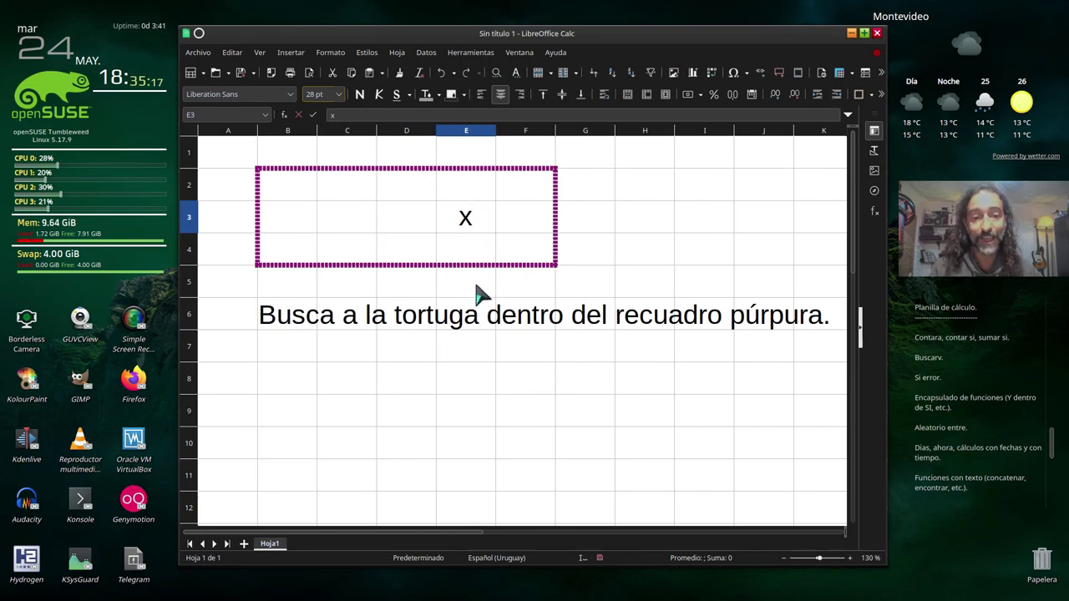
{"action": "left_click", "coordinate": [479, 291]}
{"action": "left_click", "coordinate": [465, 219]}
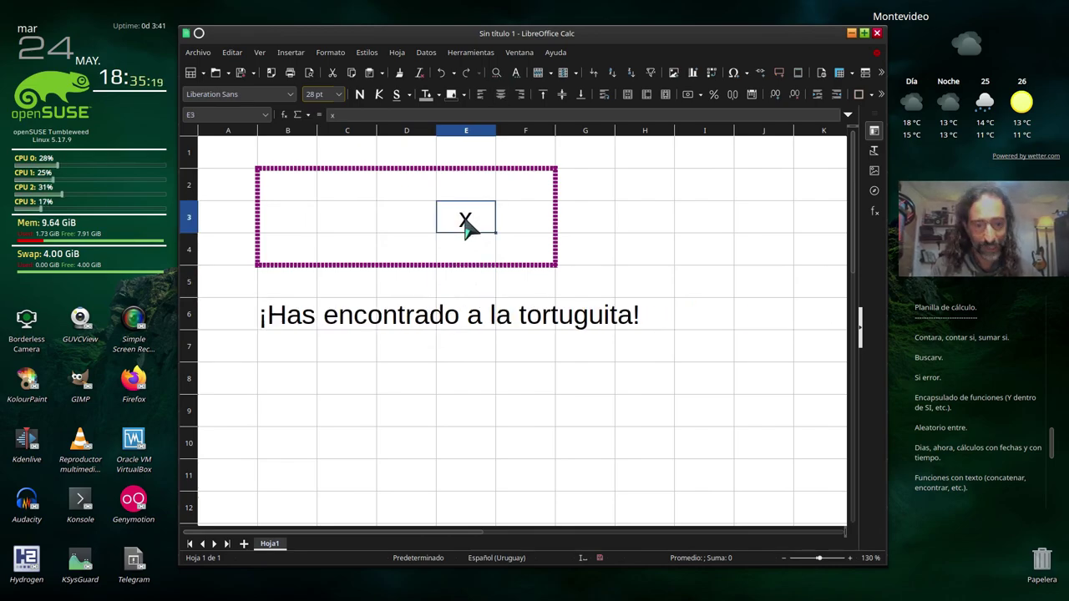
{"action": "key", "text": "Delete"}
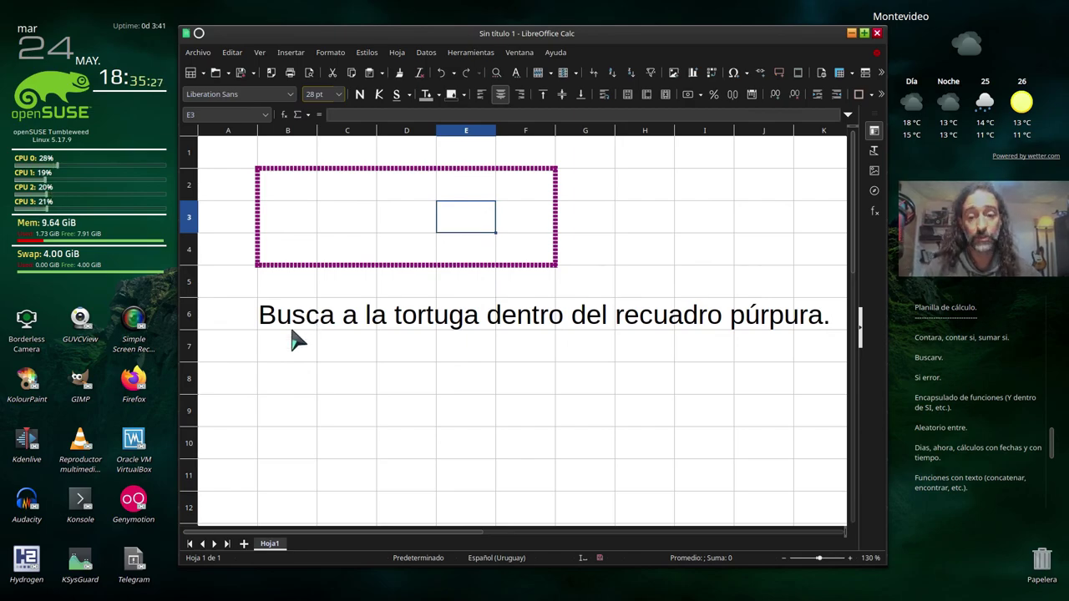
{"action": "left_click", "coordinate": [293, 343]}
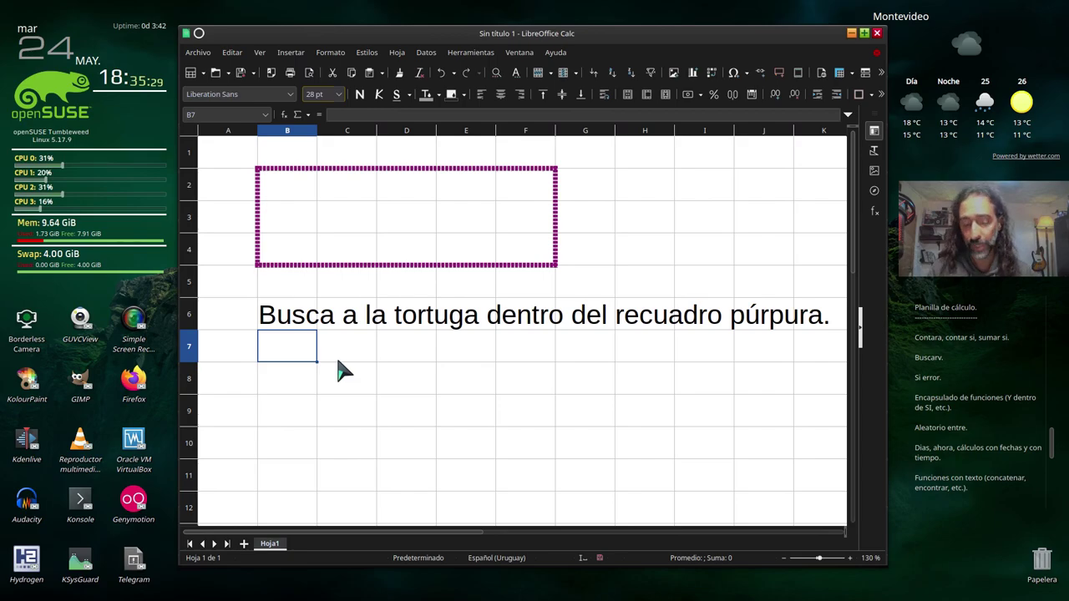
Step: Enter =CONTARA(B2:F4) in B7 to count filled box cells, which returns 0
{"action": "type", "text": "="}
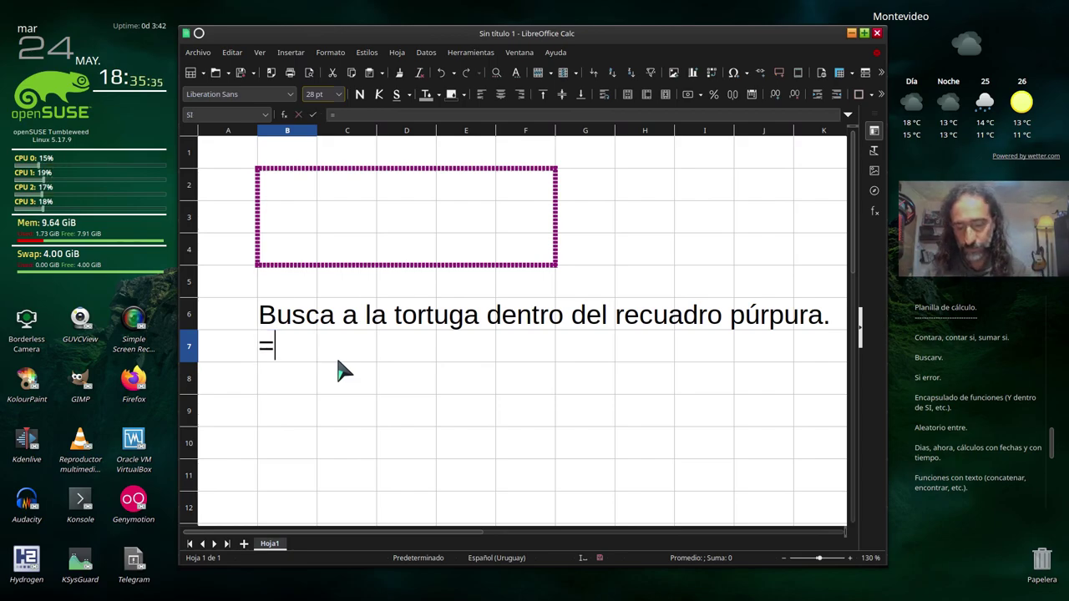
{"action": "type", "text": "contara"}
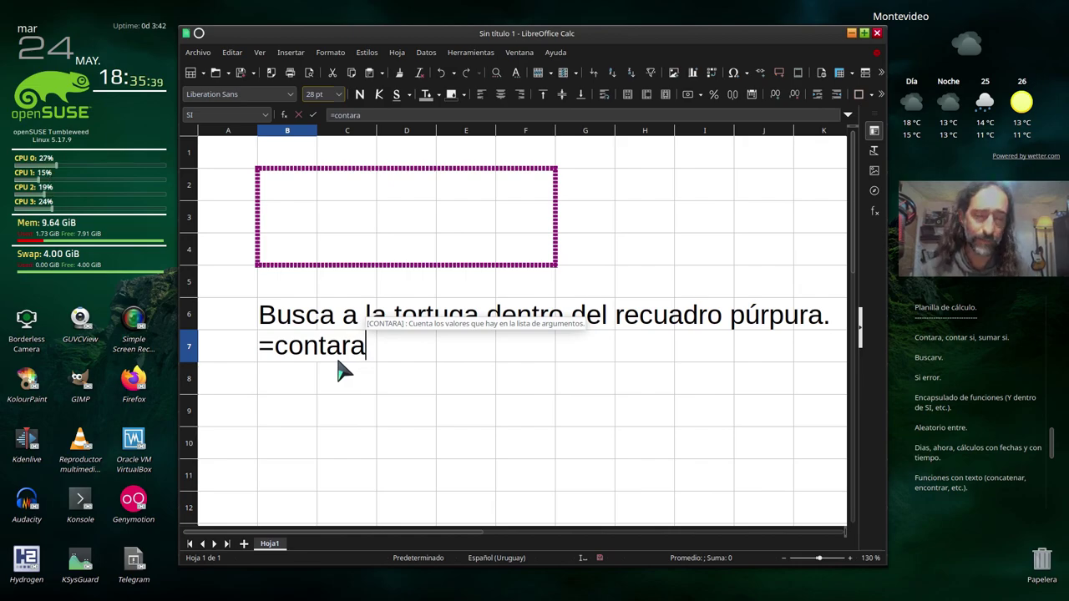
{"action": "type", "text": "("}
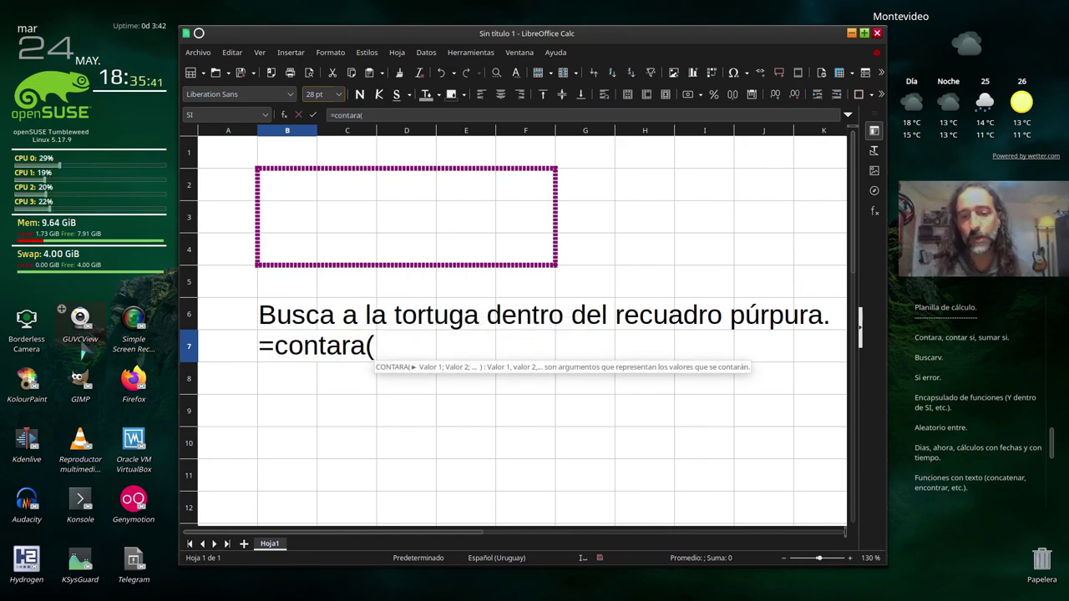
{"action": "left_click", "coordinate": [305, 198]}
{"action": "left_click_drag", "start_coordinate": [534, 216], "coordinate": [526, 245]}
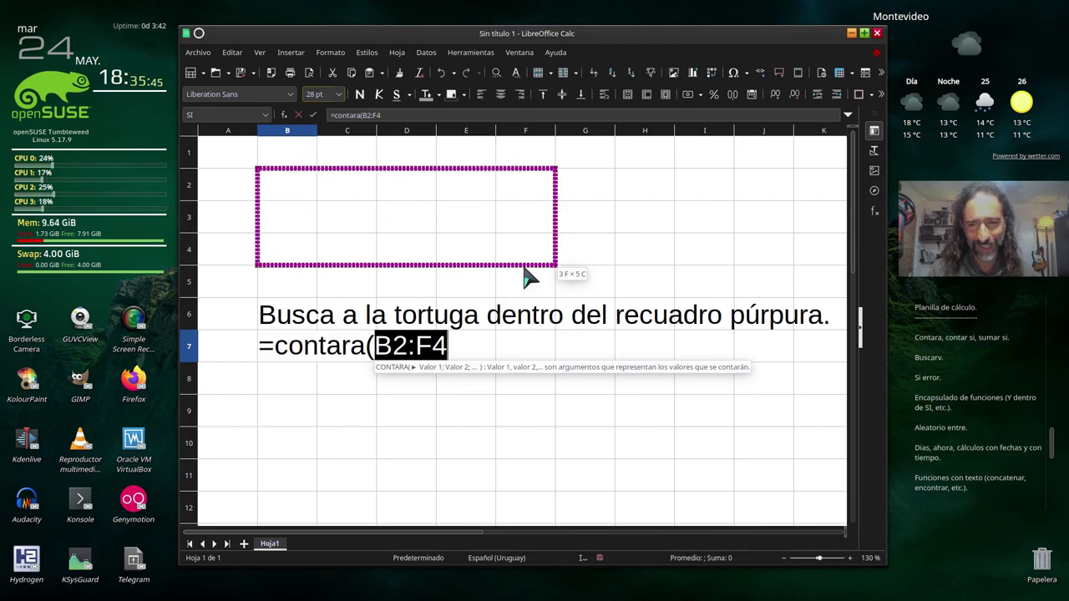
{"action": "type", "text": ")"}
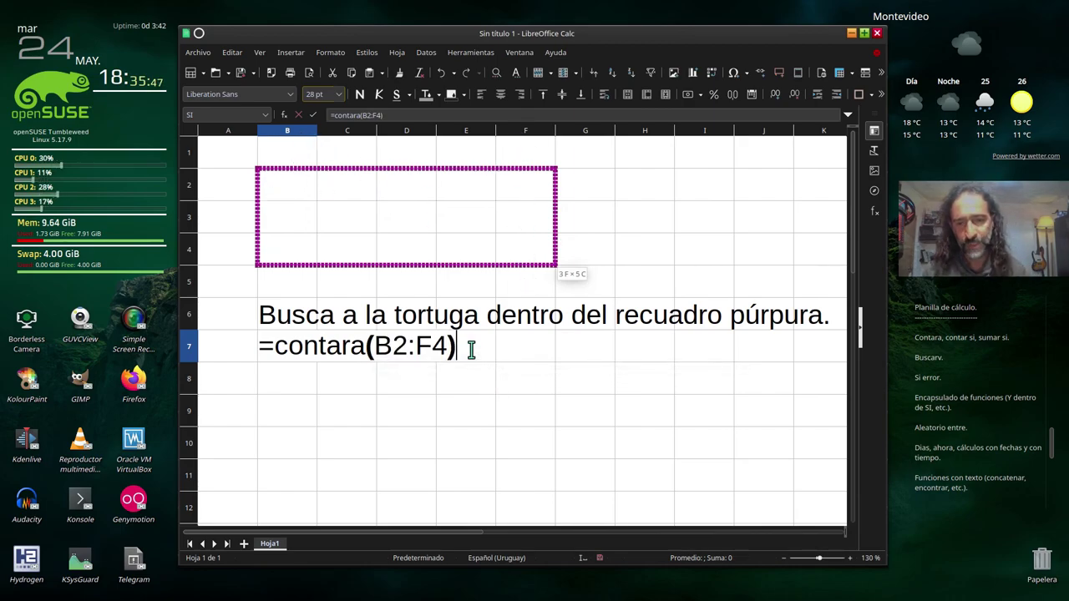
{"action": "key", "text": "Return"}
{"action": "left_click", "coordinate": [288, 347]}
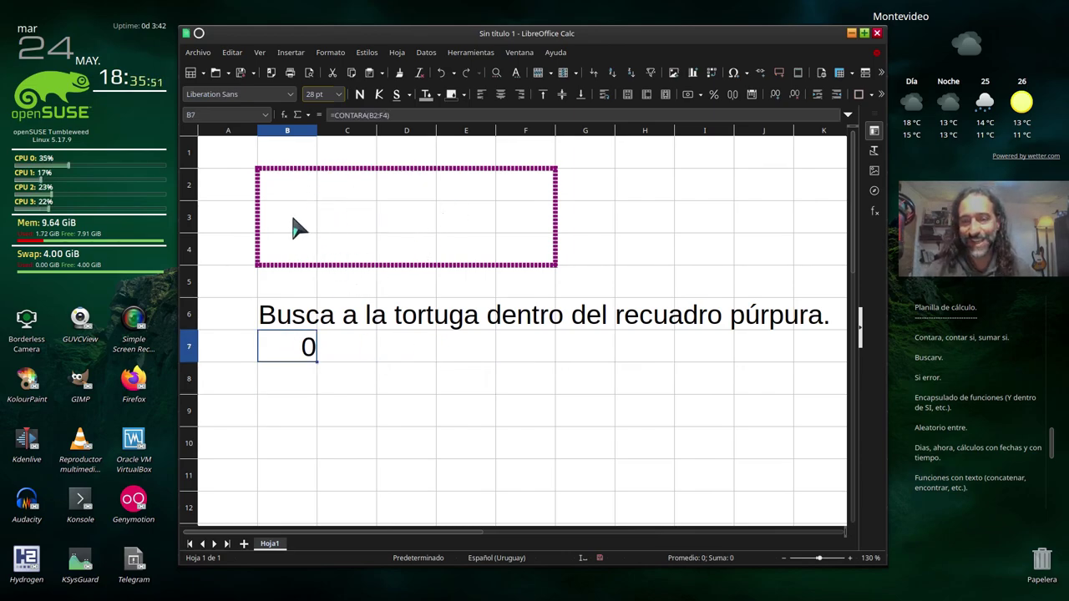
{"action": "left_click", "coordinate": [529, 217]}
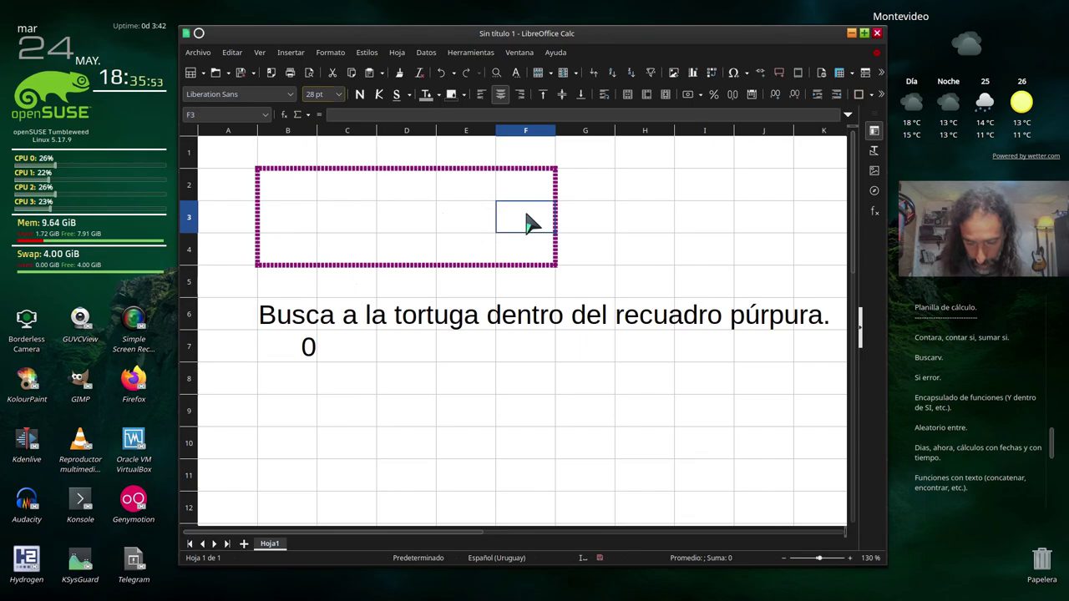
{"action": "type", "text": "fg"}
{"action": "key", "text": "Return"}
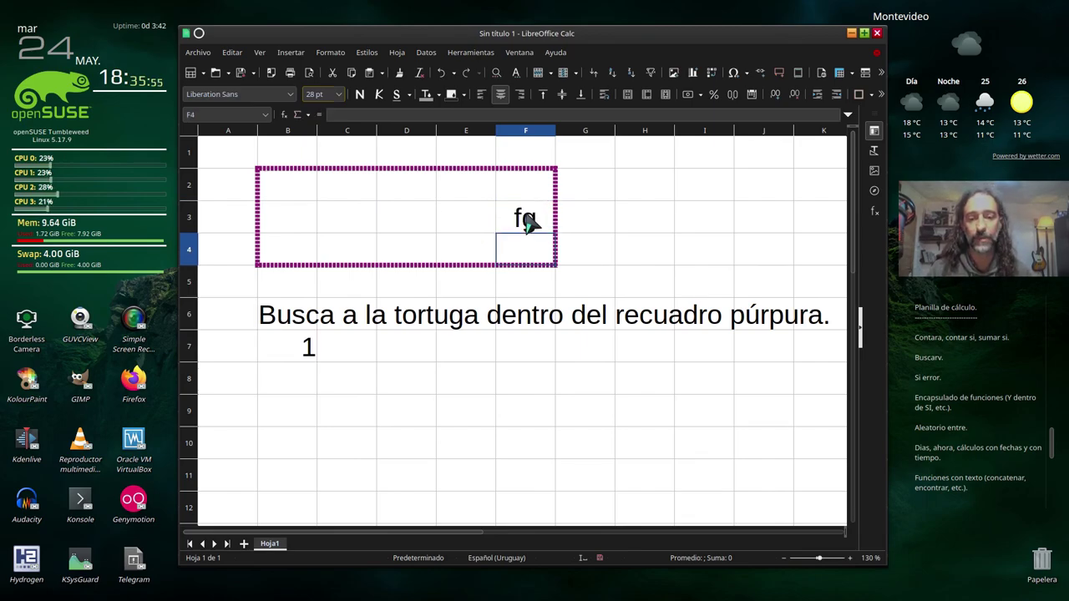
{"action": "left_click", "coordinate": [307, 187]}
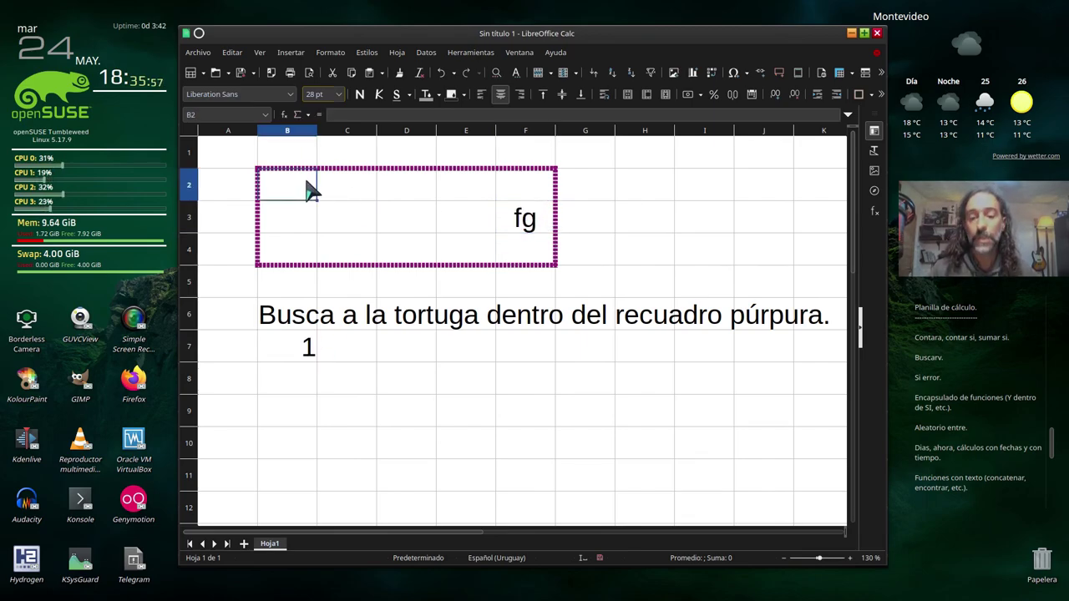
{"action": "type", "text": "dlrhjt"}
{"action": "key", "text": "Return"}
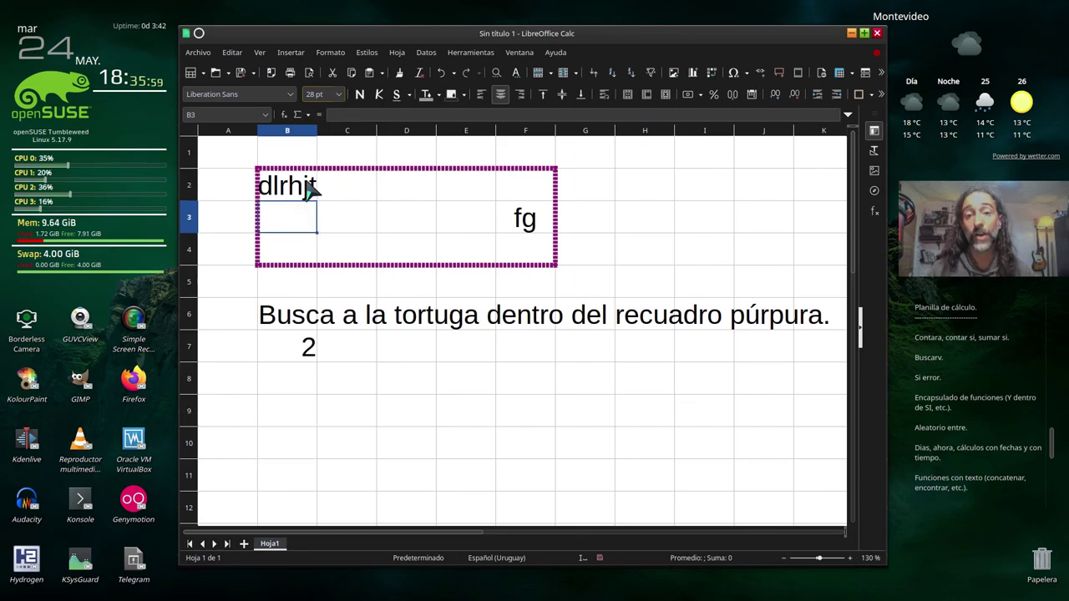
{"action": "left_click", "coordinate": [422, 222]}
{"action": "type", "text": "z"}
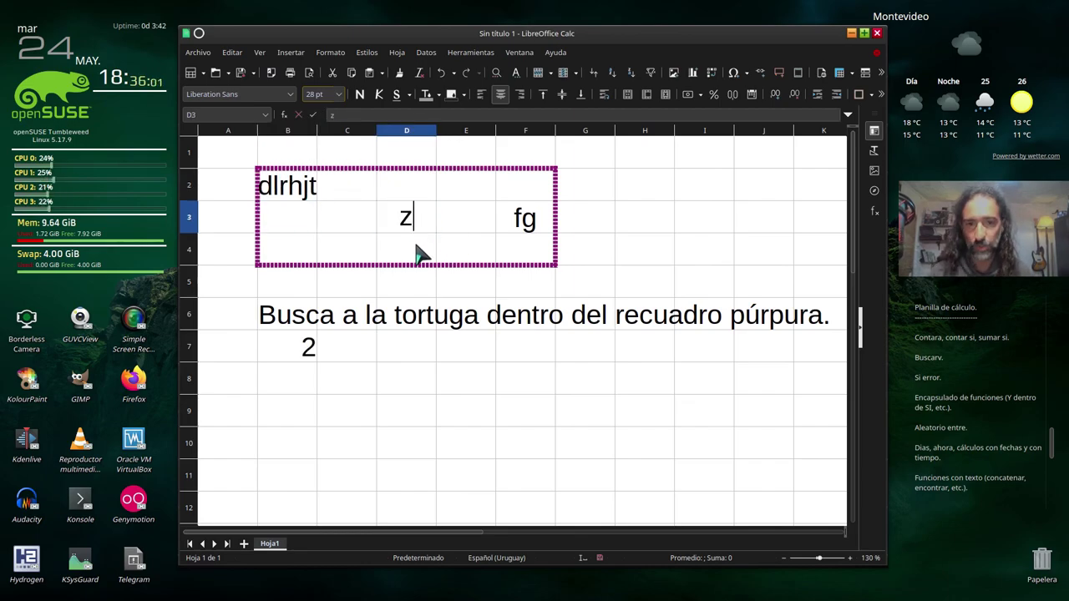
{"action": "key", "text": "Return"}
{"action": "left_click", "coordinate": [288, 252]}
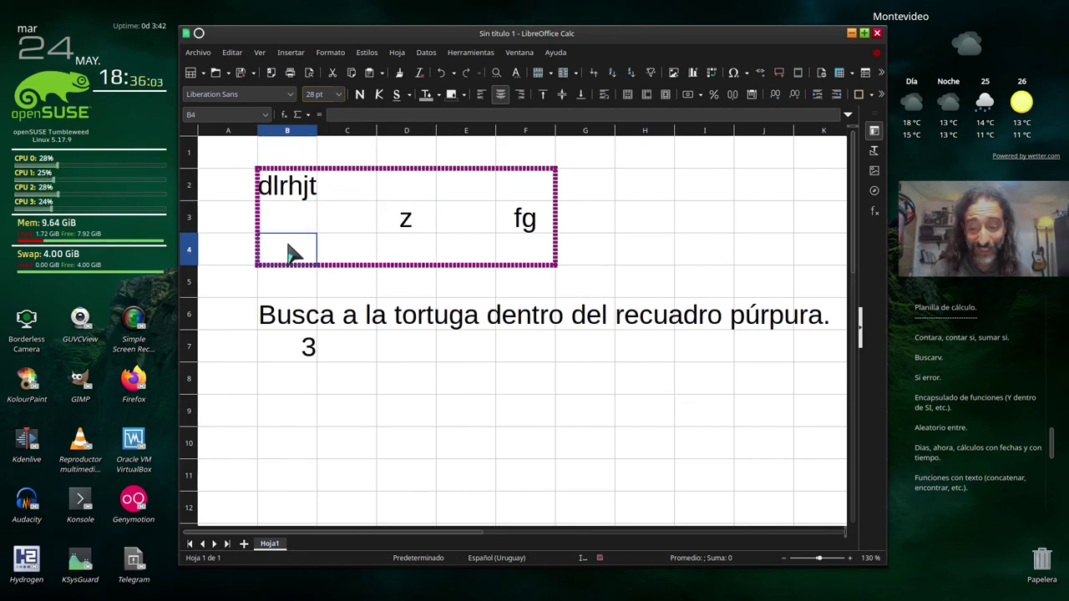
{"action": "type", "text": "@"}
{"action": "key", "text": "Return"}
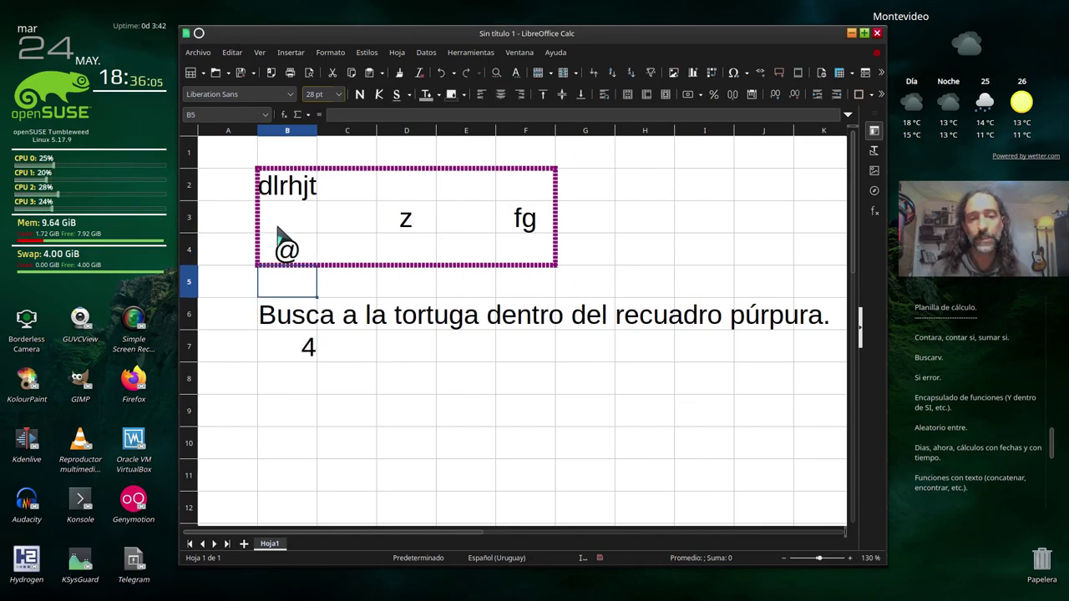
{"action": "left_click", "coordinate": [472, 200]}
{"action": "key", "text": "ctrl+e"}
{"action": "type", "text": "#"}
{"action": "key", "text": "Return"}
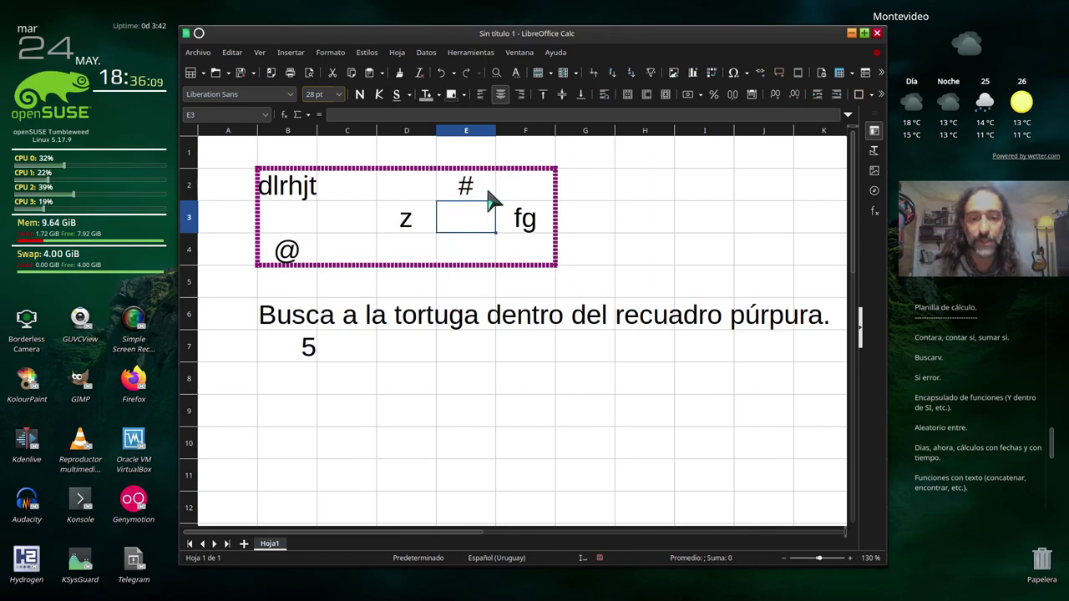
{"action": "left_click", "coordinate": [486, 257]}
{"action": "type", "text": "Hu"}
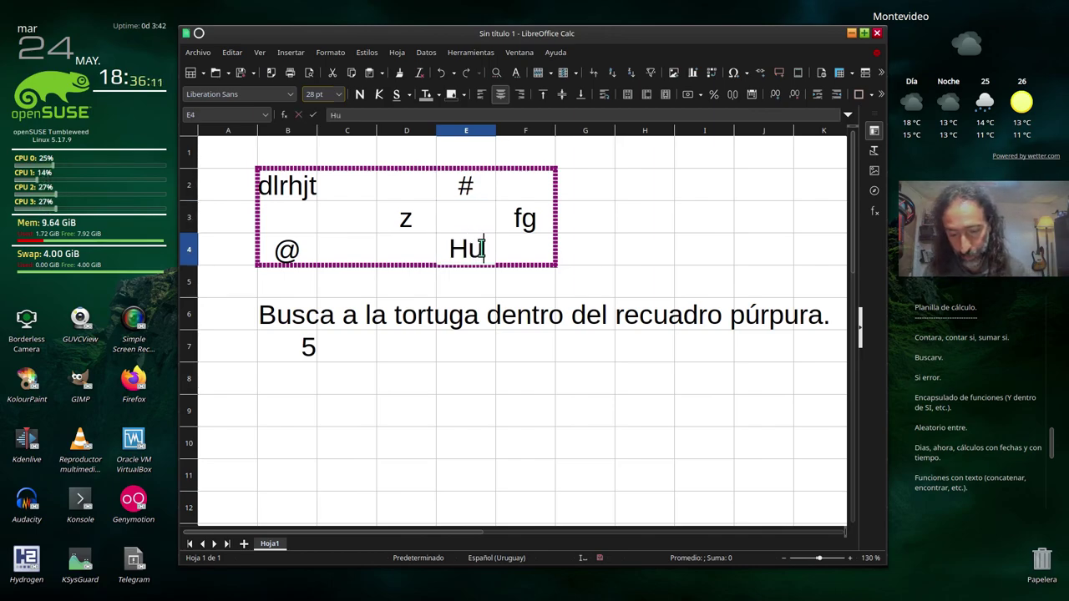
{"action": "type", "text": "go"}
{"action": "key", "text": "Return"}
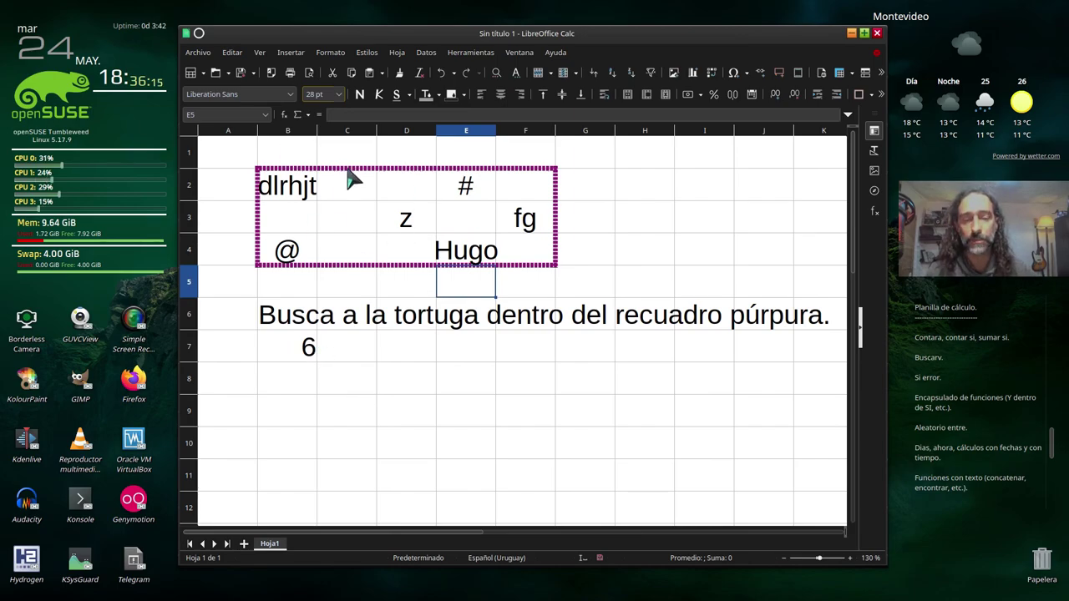
{"action": "left_click_drag", "start_coordinate": [309, 191], "coordinate": [509, 251]}
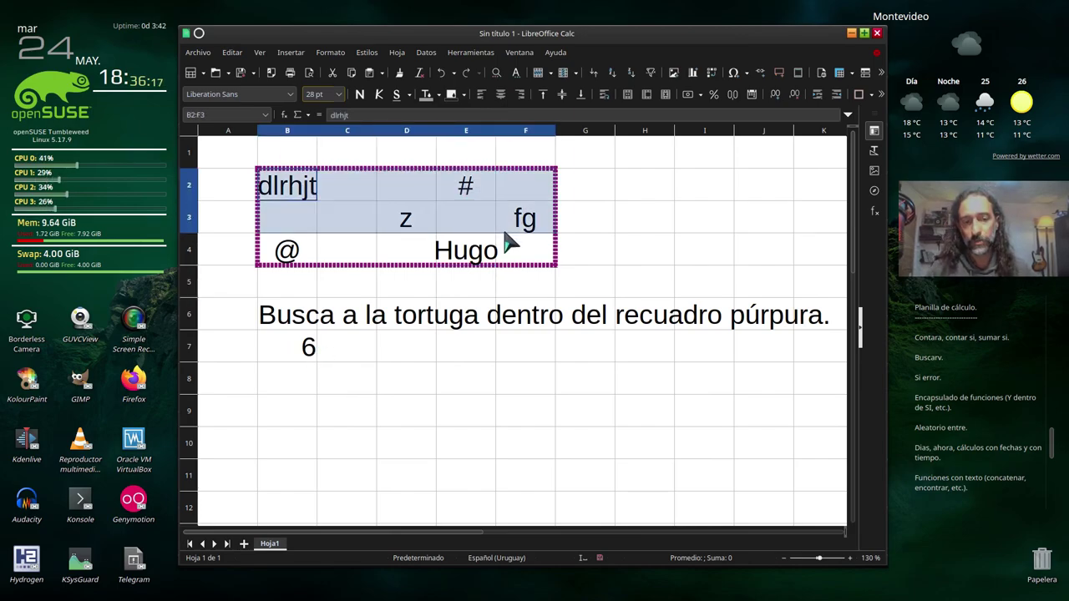
{"action": "key", "text": "Delete"}
{"action": "left_click", "coordinate": [284, 349]}
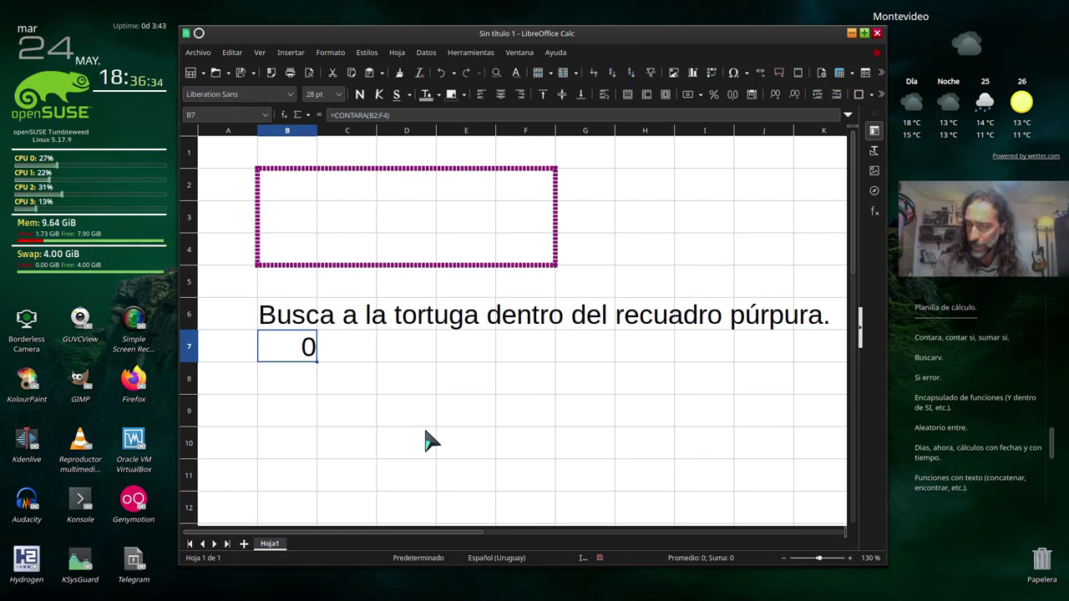
Step: Rewrite B7 to start =SI(CONTARA(B2:F4)>1;, dragging over the purple box for the range
{"action": "key", "text": "BackSpace"}
{"action": "type", "text": "="}
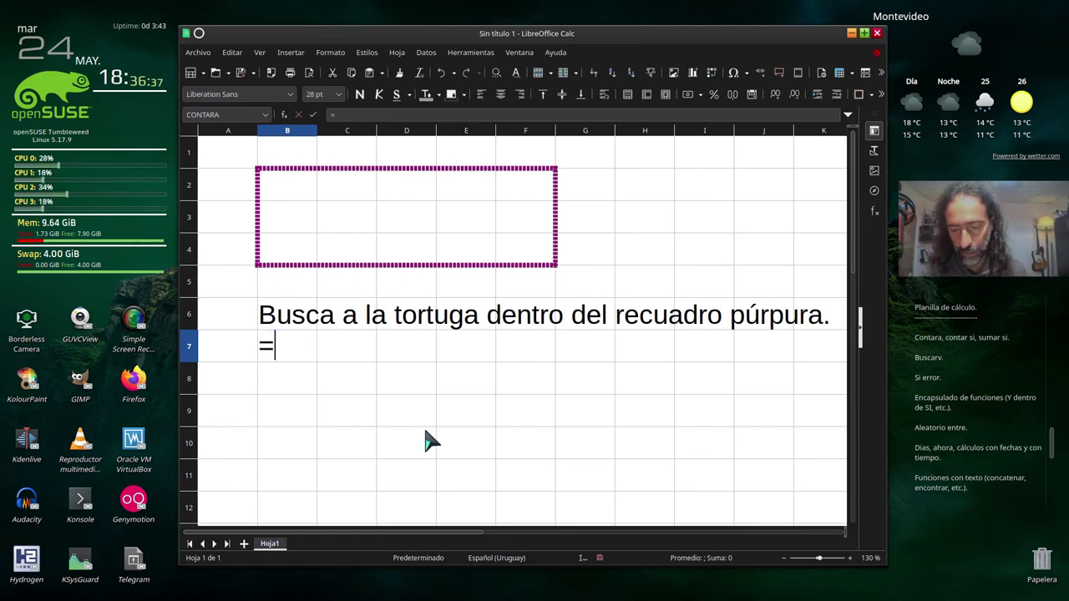
{"action": "type", "text": "si("}
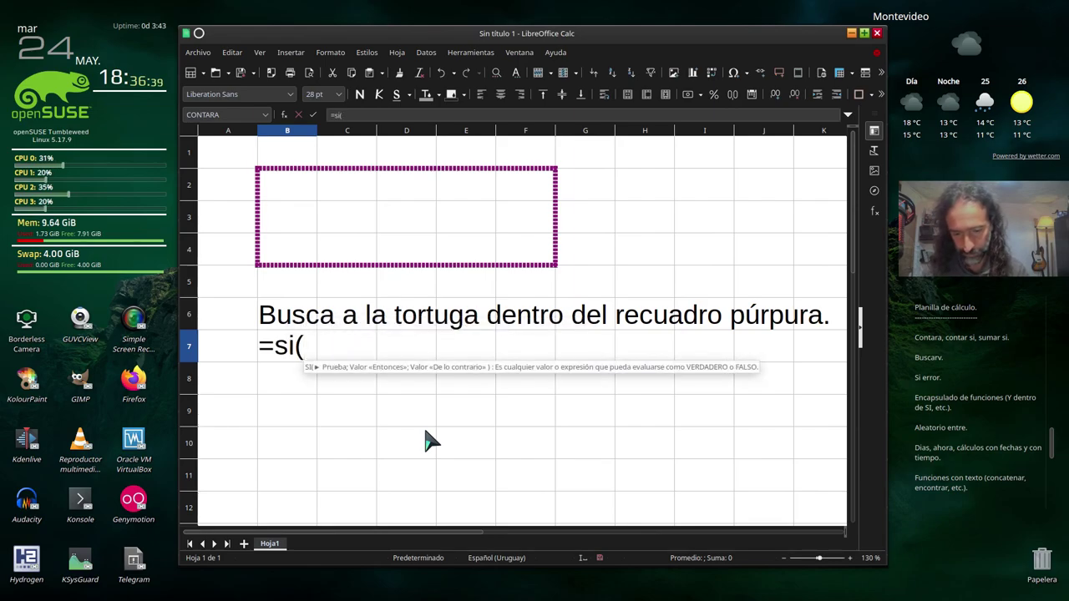
{"action": "type", "text": "contara("}
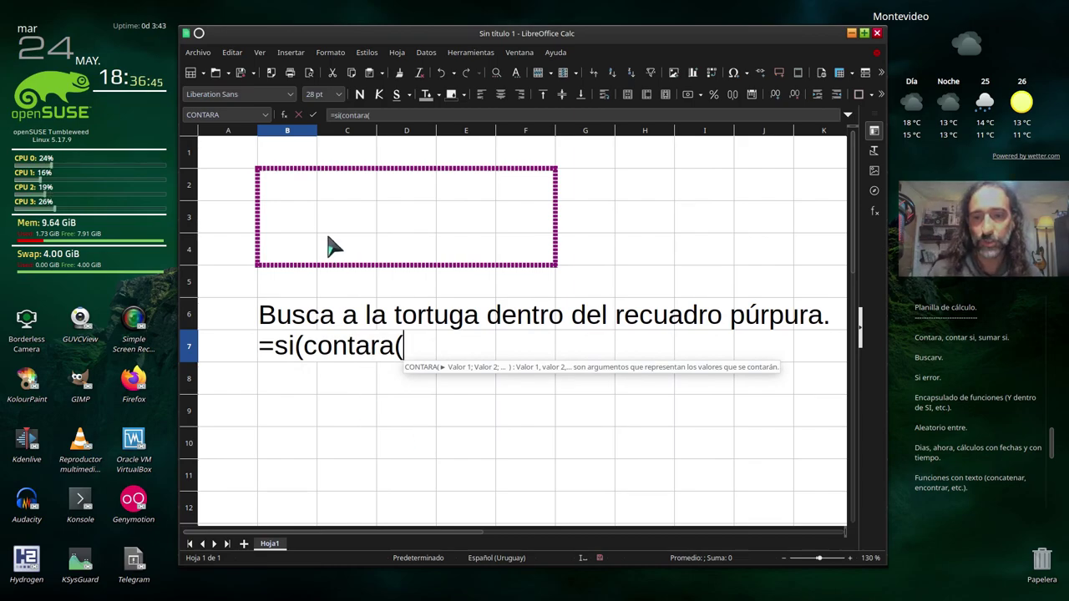
{"action": "left_click_drag", "start_coordinate": [299, 205], "coordinate": [544, 253]}
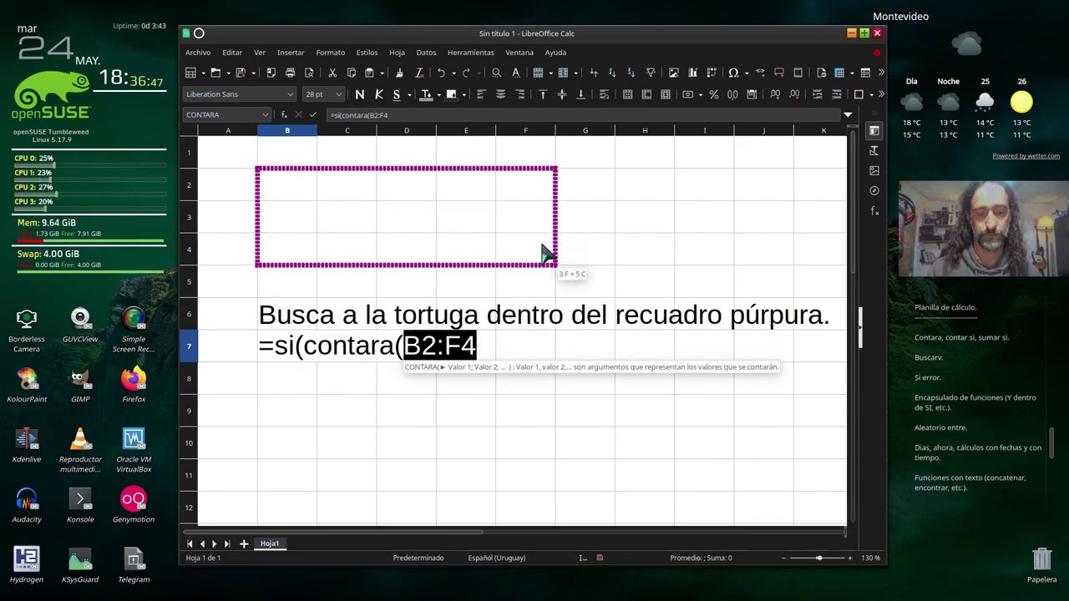
{"action": "type", "text": ")>1"}
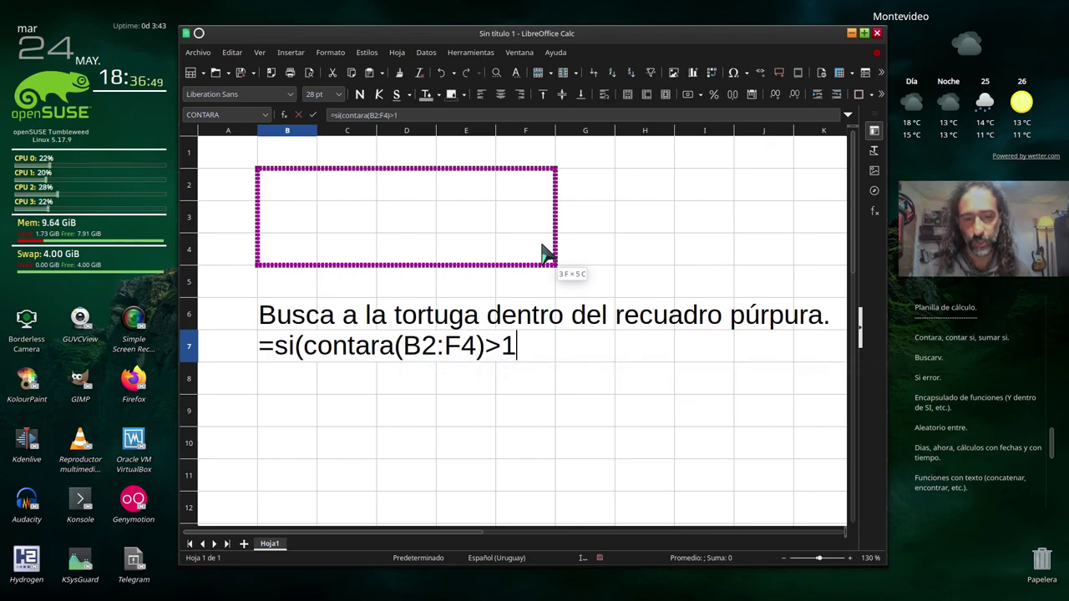
{"action": "type", "text": ";"}
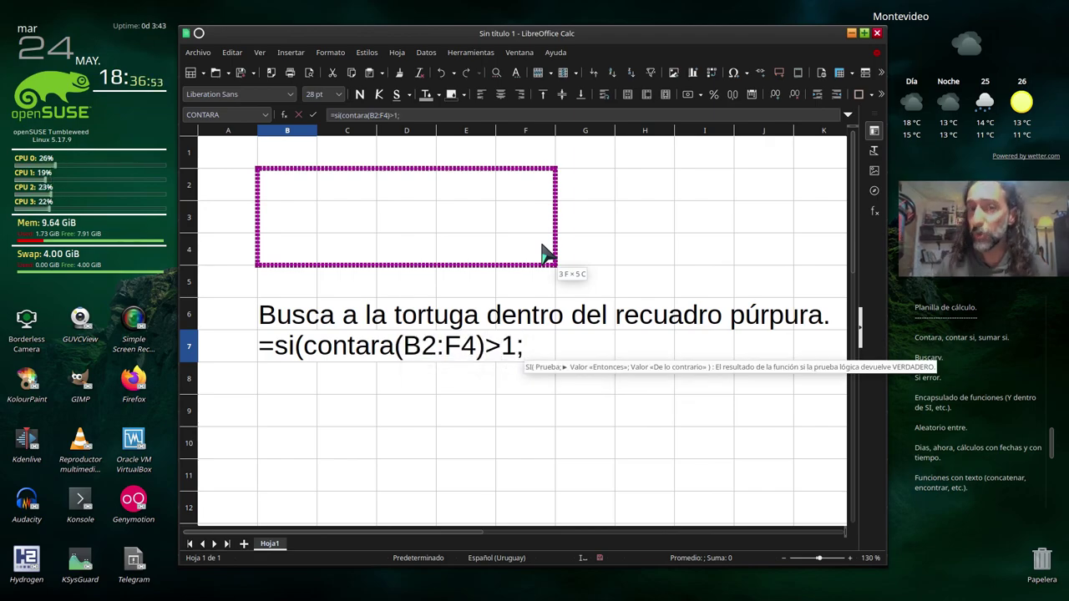
{"action": "left_click_drag", "start_coordinate": [302, 350], "coordinate": [518, 361]}
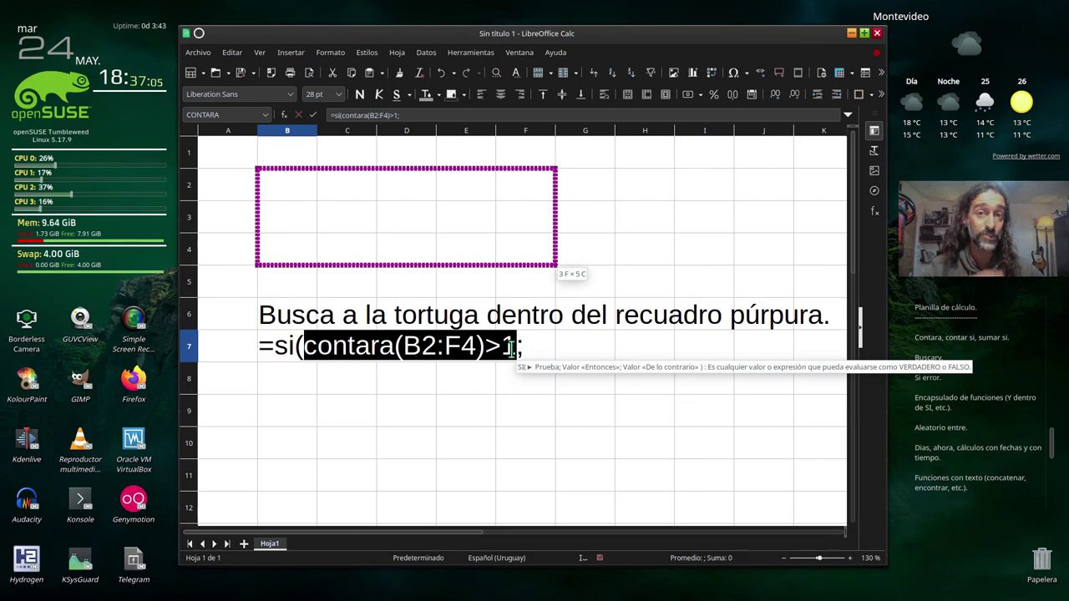
Step: Add the message "¡Estás haciendo trampa!" with an empty "" otherwise, and enter the formula
{"action": "left_click", "coordinate": [522, 346]}
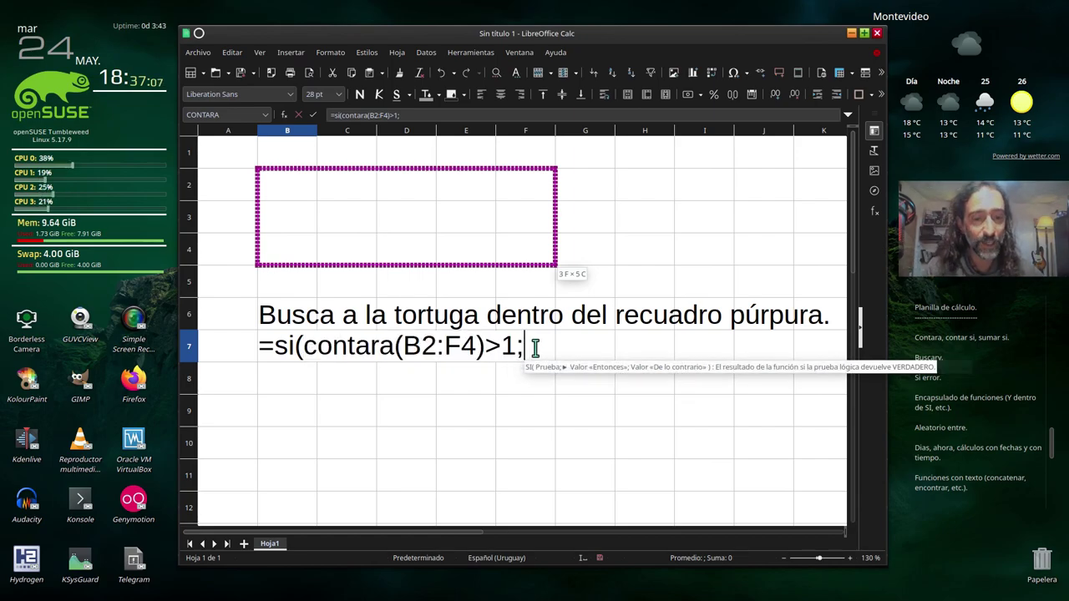
{"action": "type", "text": "\""}
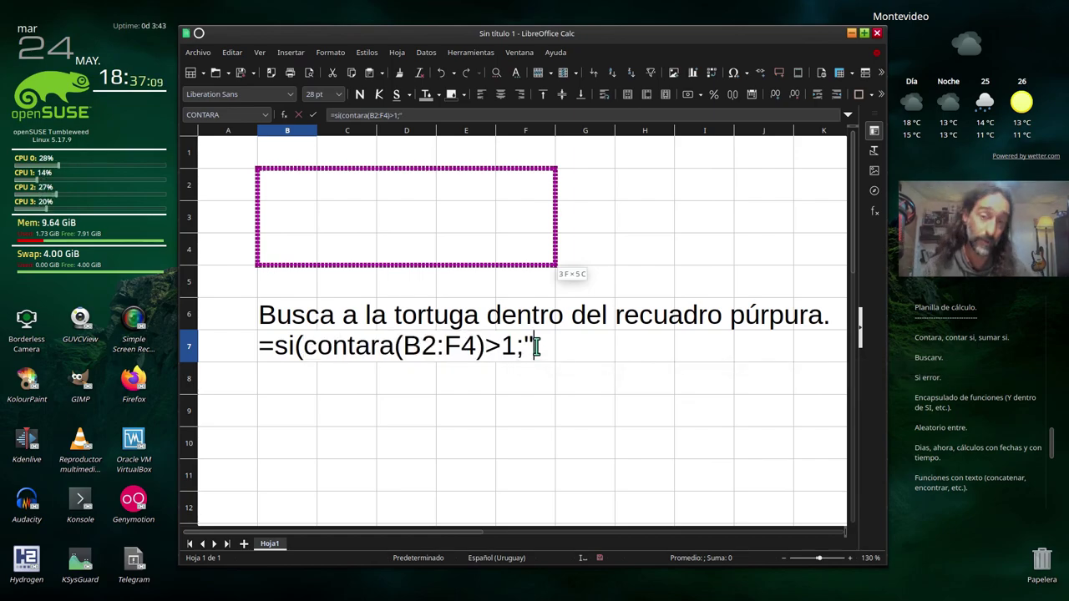
{"action": "type", "text": "Estás "}
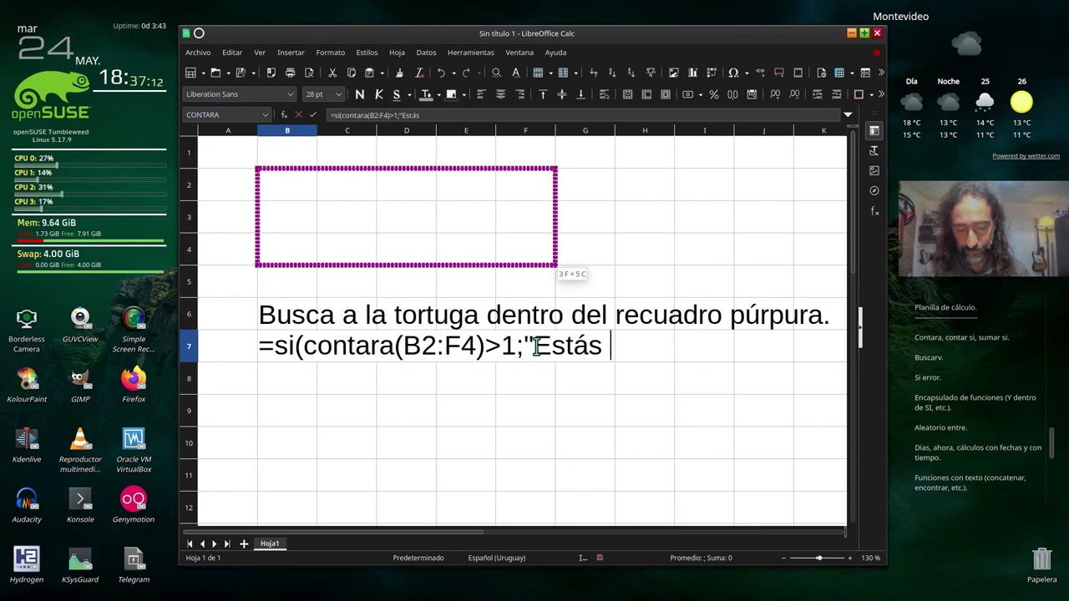
{"action": "type", "text": "haciendo tra"}
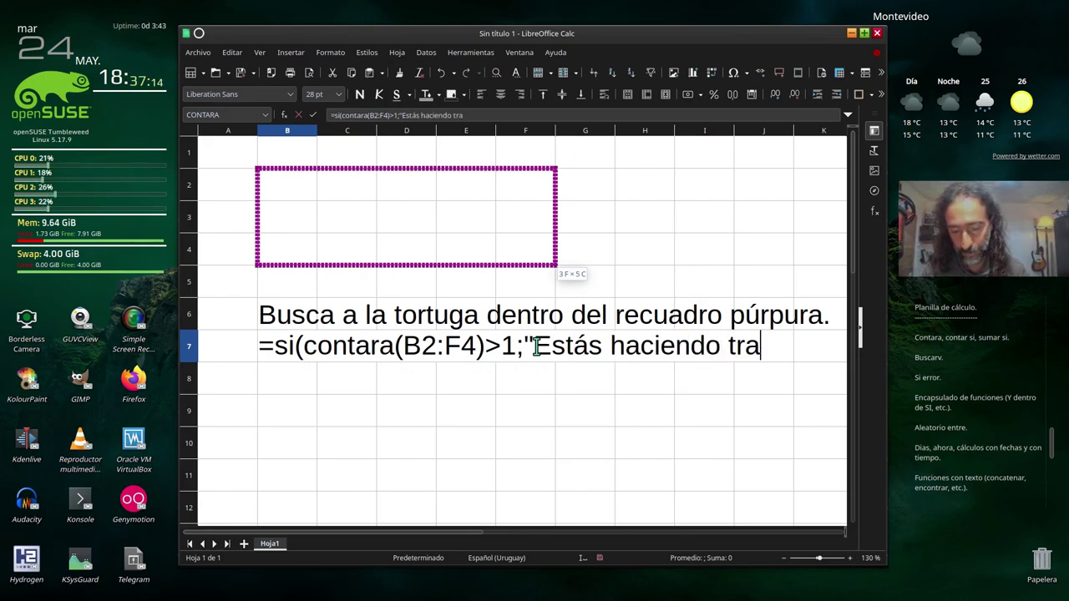
{"action": "type", "text": "mpa."}
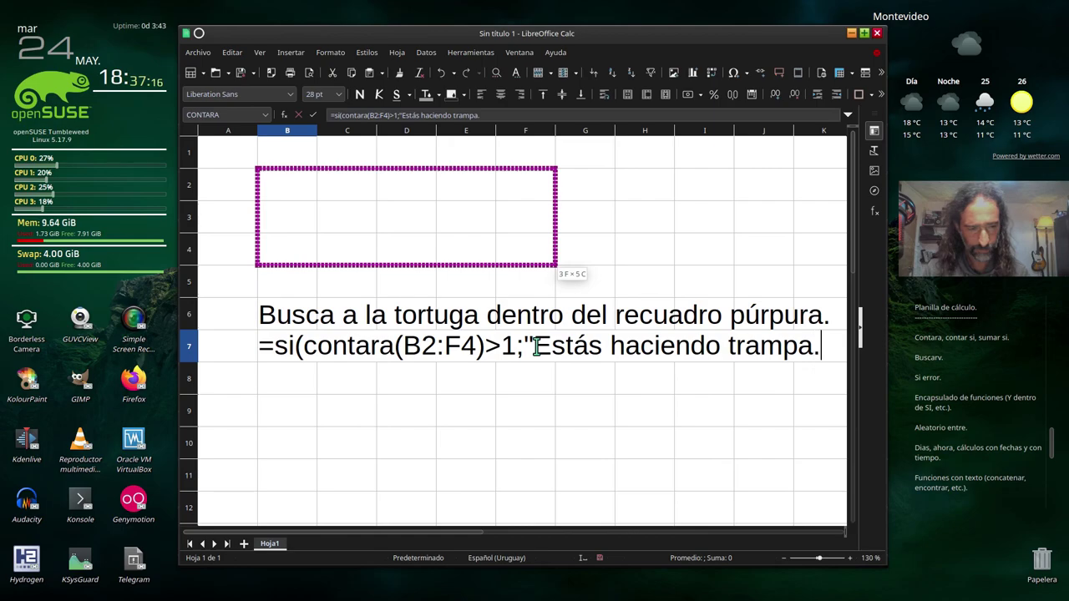
{"action": "key", "text": "BackSpace"}
{"action": "type", "text": "!"}
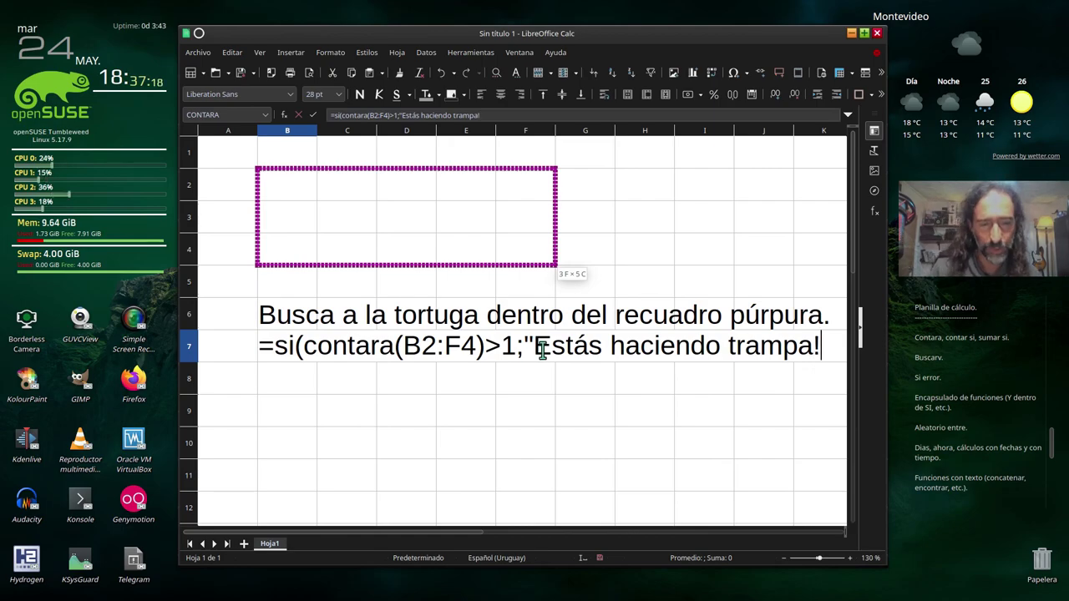
{"action": "left_click", "coordinate": [532, 345]}
{"action": "type", "text": "¡"}
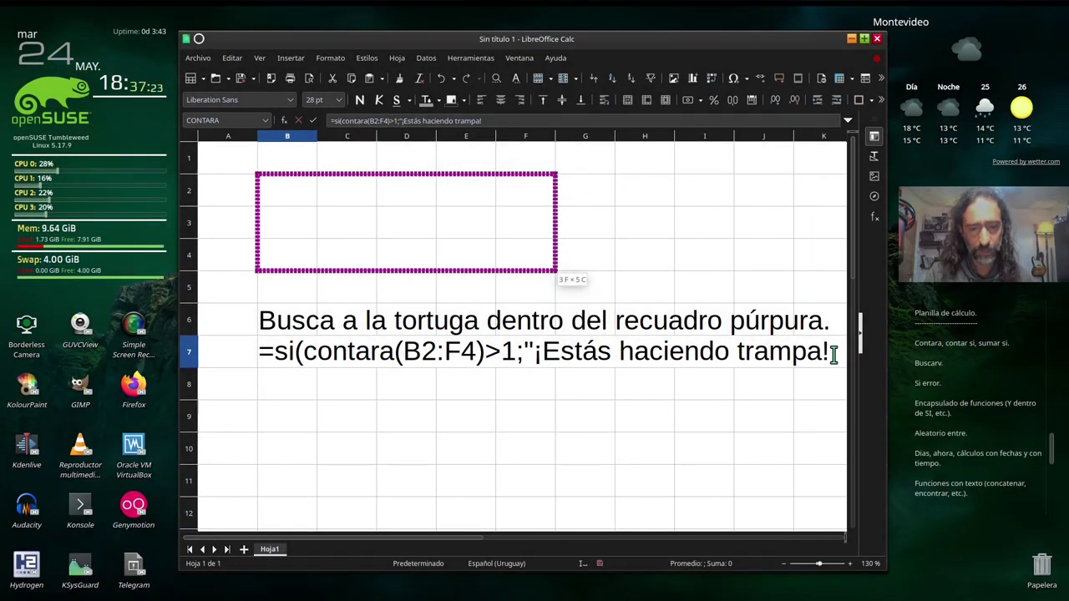
{"action": "type", "text": "\""}
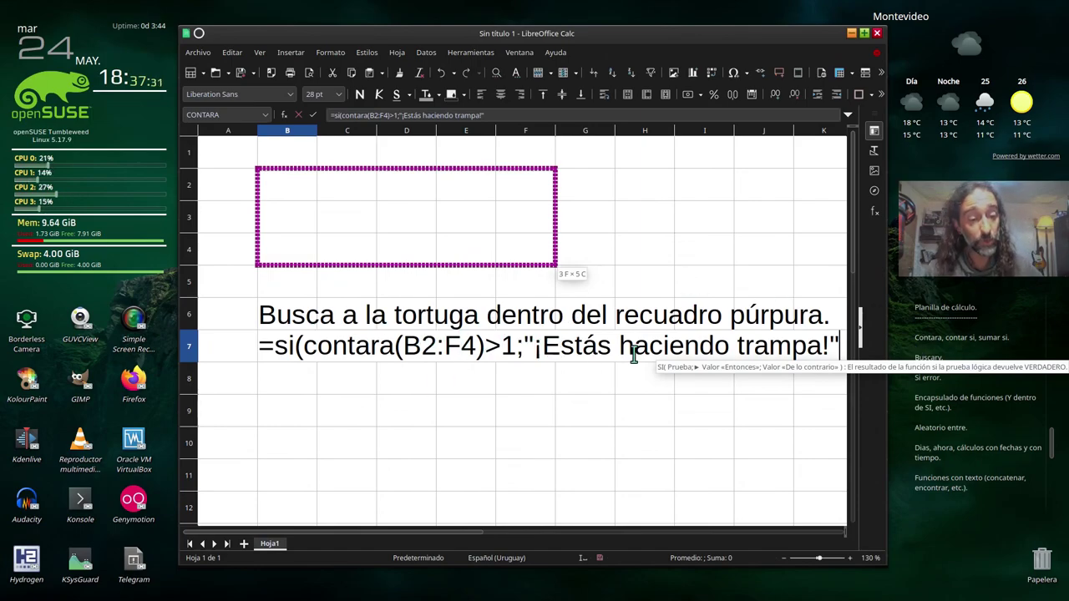
{"action": "type", "text": ";"}
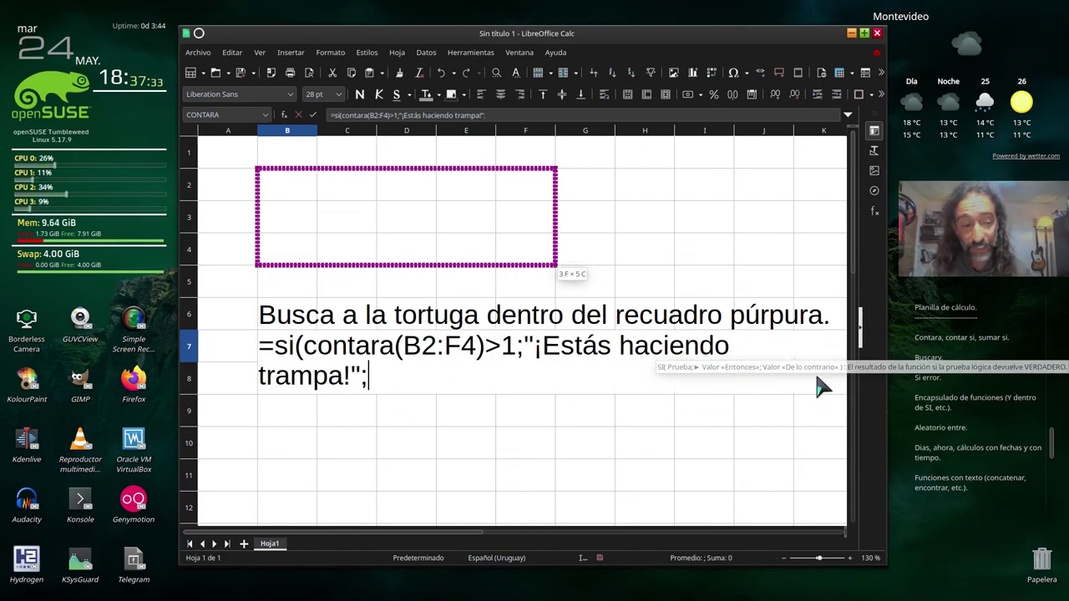
{"action": "type", "text": "\"\""}
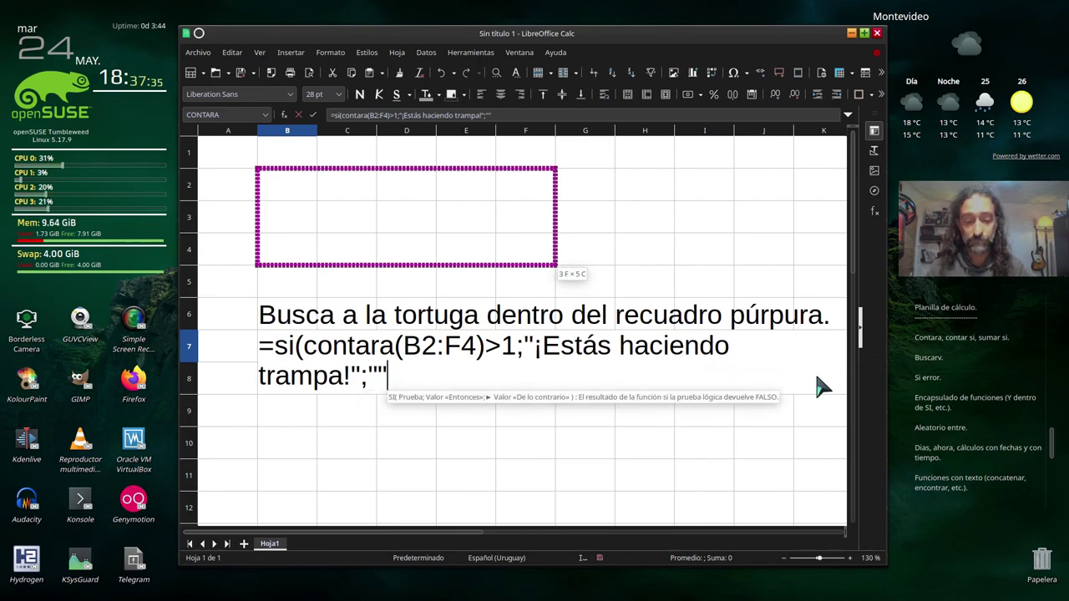
{"action": "type", "text": ")"}
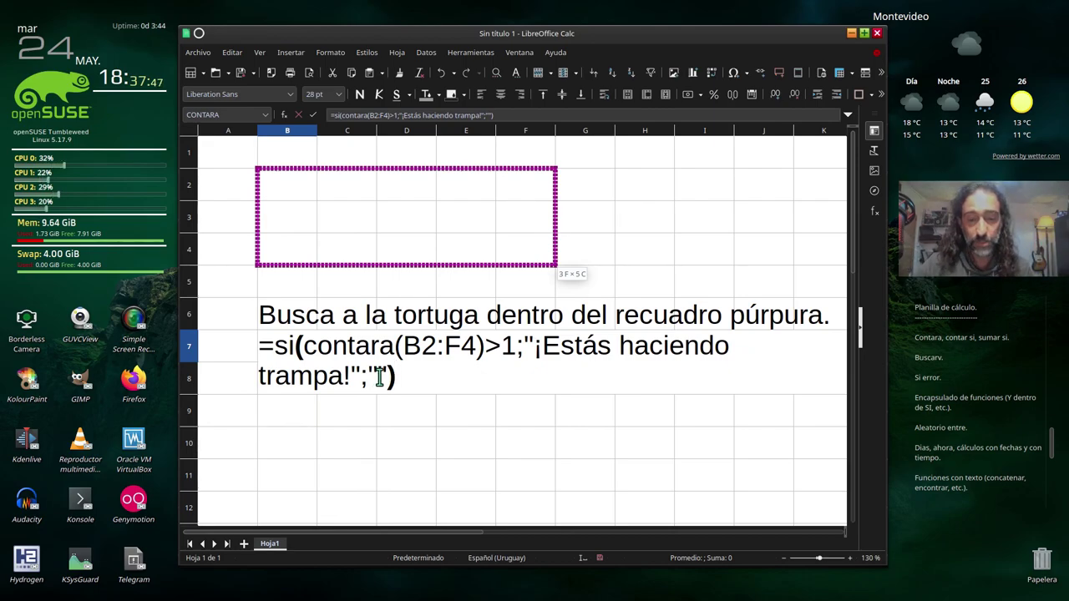
{"action": "key", "text": "Return"}
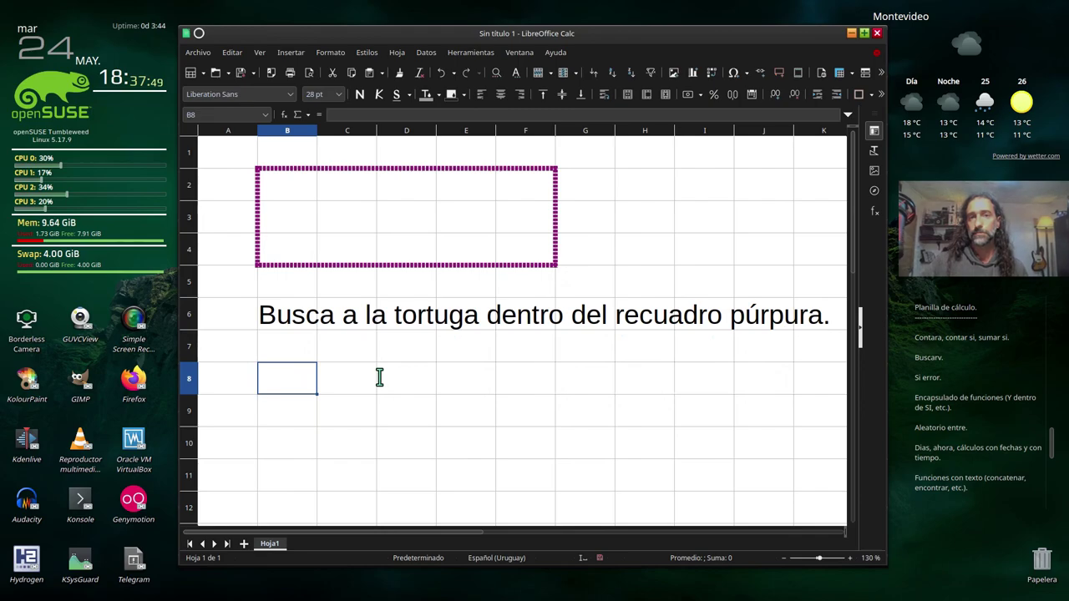
Step: Type o into B3, D2 and E3 to trigger the turtle-found and cheating messages
{"action": "left_click", "coordinate": [277, 229]}
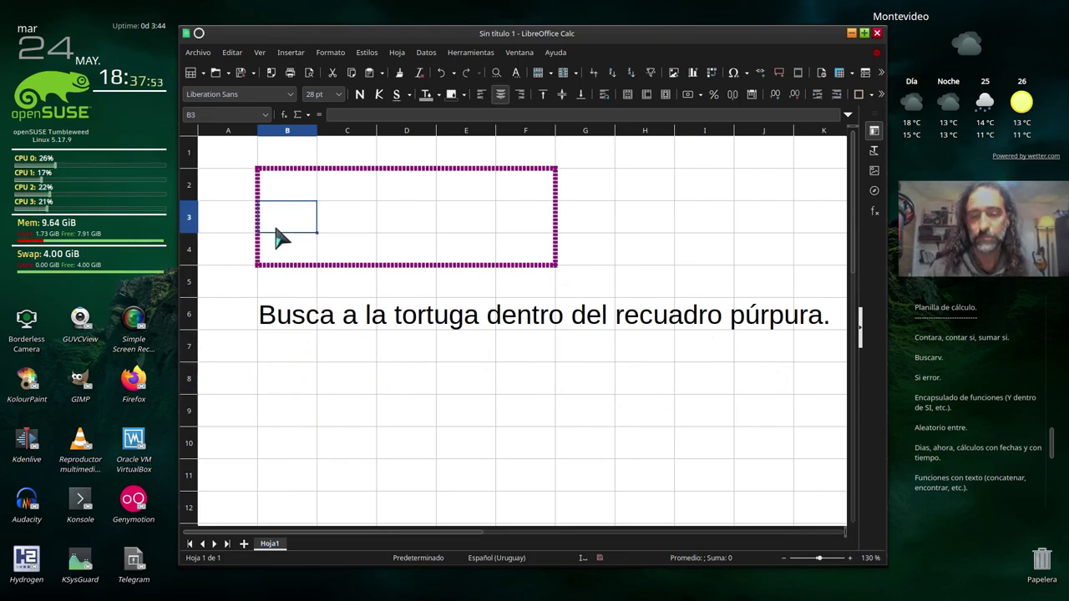
{"action": "type", "text": "o"}
{"action": "left_click", "coordinate": [347, 258]}
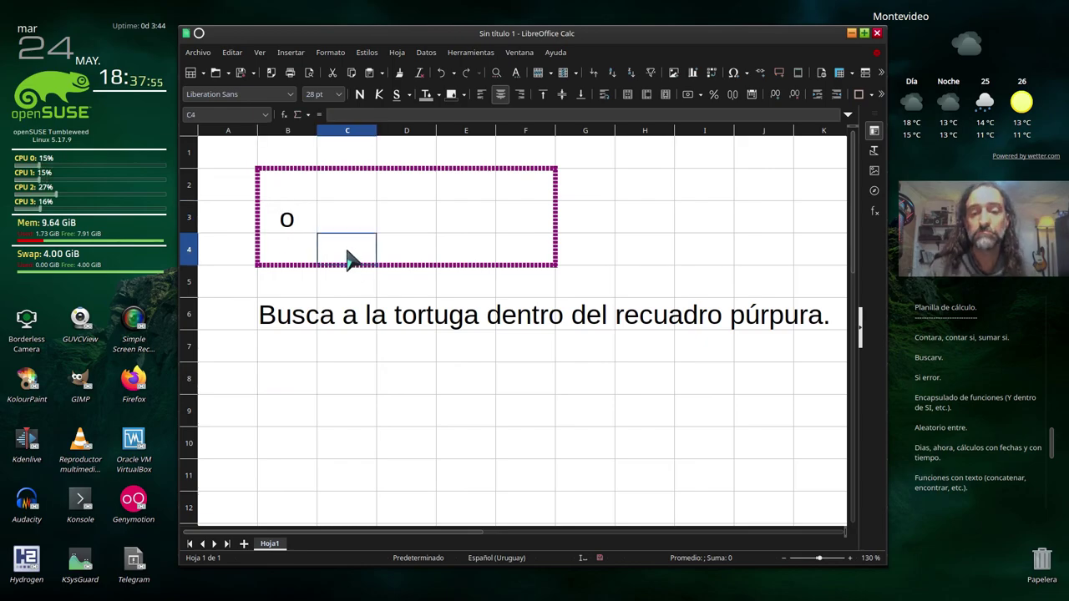
{"action": "left_click", "coordinate": [413, 194]}
{"action": "type", "text": "o"}
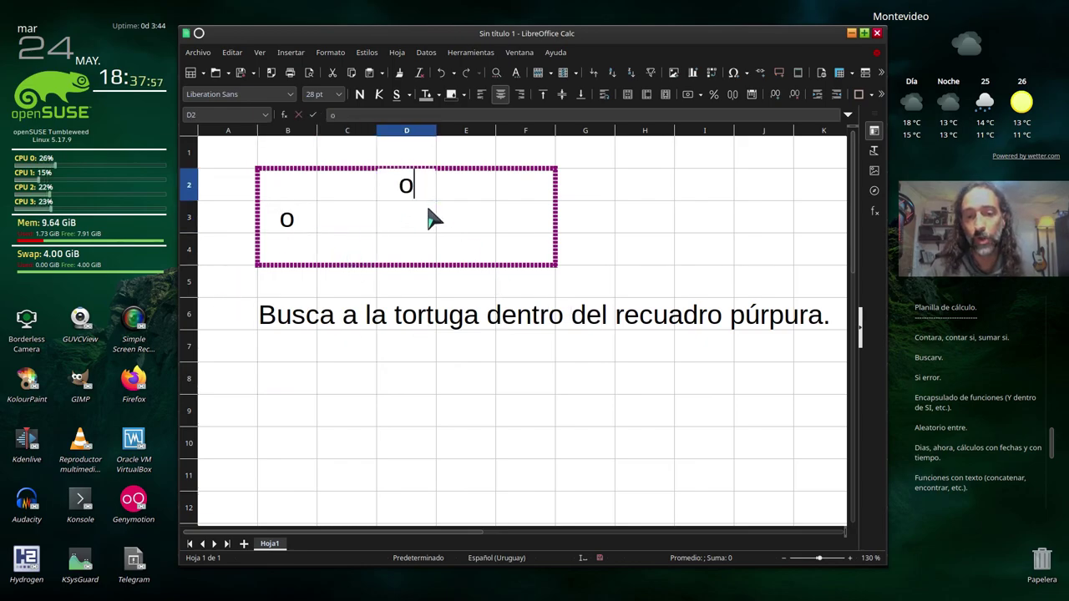
{"action": "left_click", "coordinate": [459, 219]}
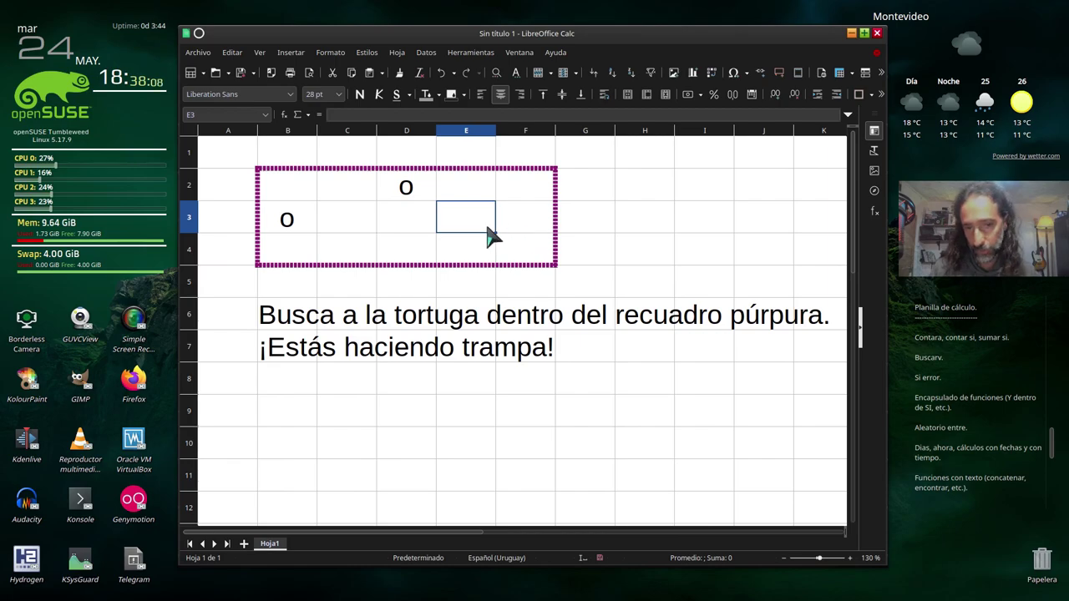
{"action": "type", "text": "o"}
{"action": "key", "text": "Return"}
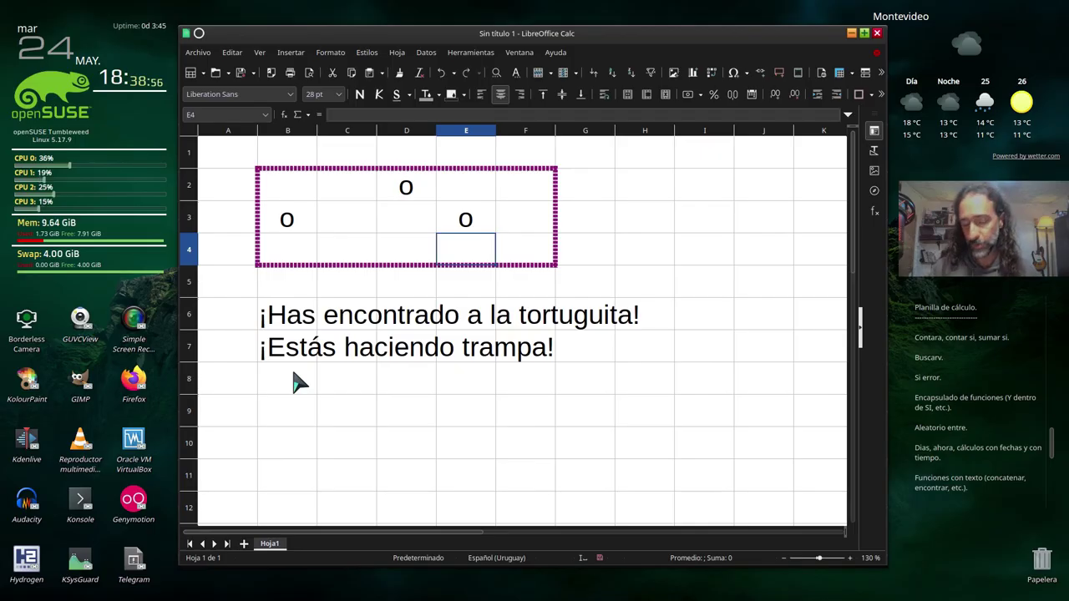
Step: Undo the o test marks, then review B7's formula and return to B8
{"action": "key", "text": "ctrl+z"}
{"action": "key", "text": "ctrl+z"}
{"action": "key", "text": "ctrl+z"}
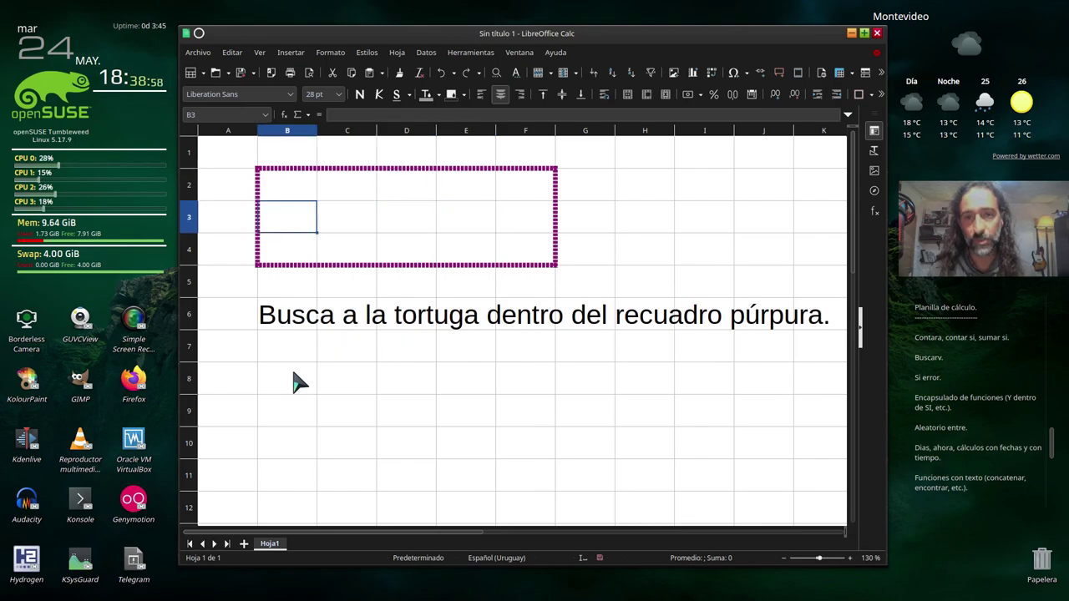
{"action": "left_click", "coordinate": [295, 376]}
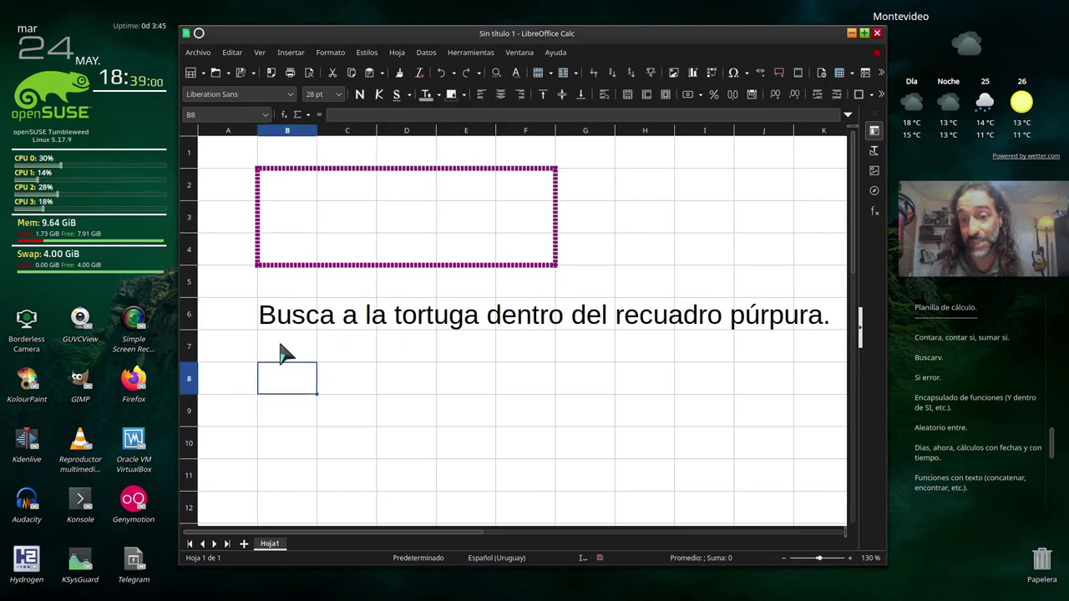
{"action": "left_click", "coordinate": [284, 353]}
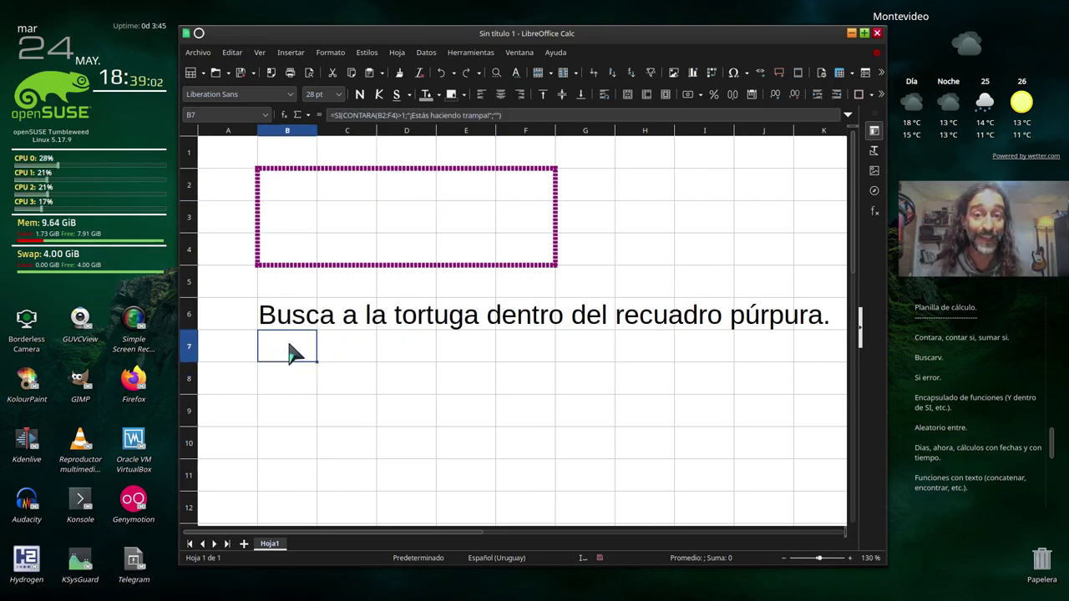
{"action": "double_click", "coordinate": [293, 348]}
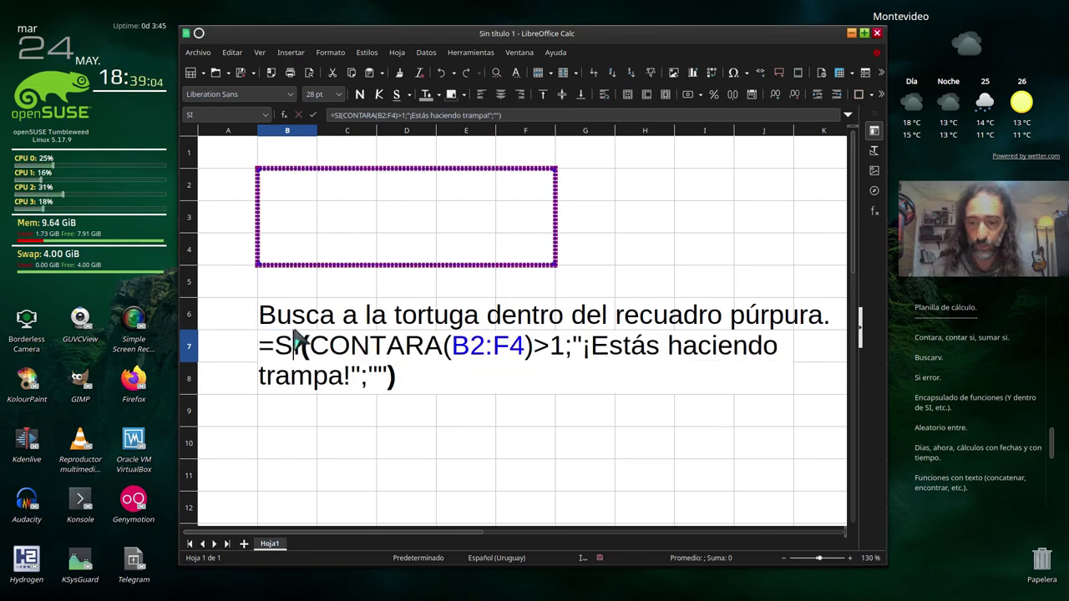
{"action": "left_click", "coordinate": [286, 367]}
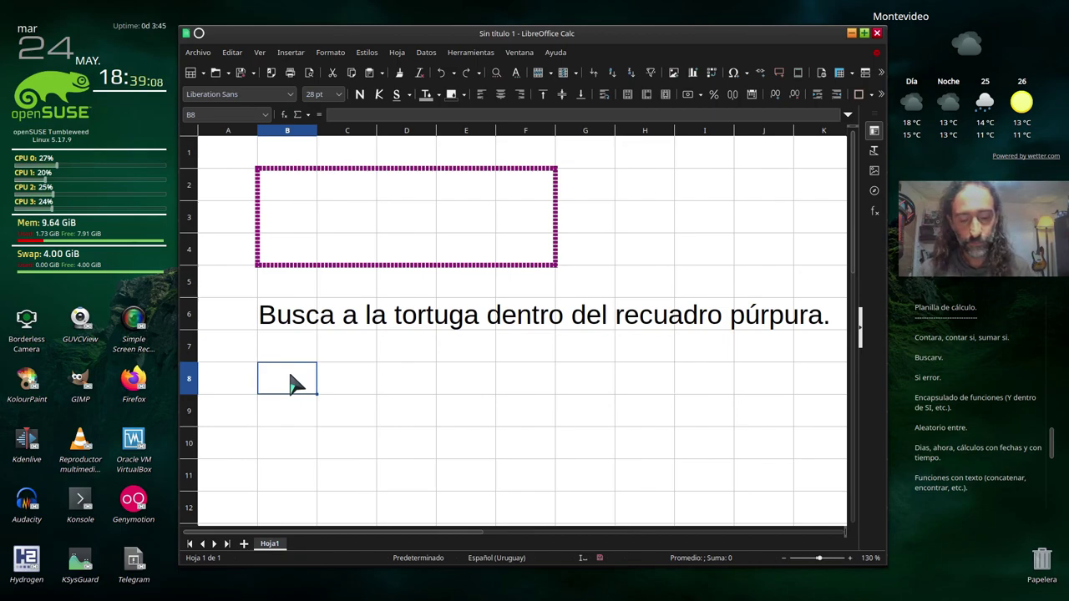
Step: In B8 type =SI(CONTARA(B2:F4)>1;"Solo puedes escribir una celda a la vez."; as the formula's start
{"action": "type", "text": "=si("}
{"action": "type", "text": "co"}
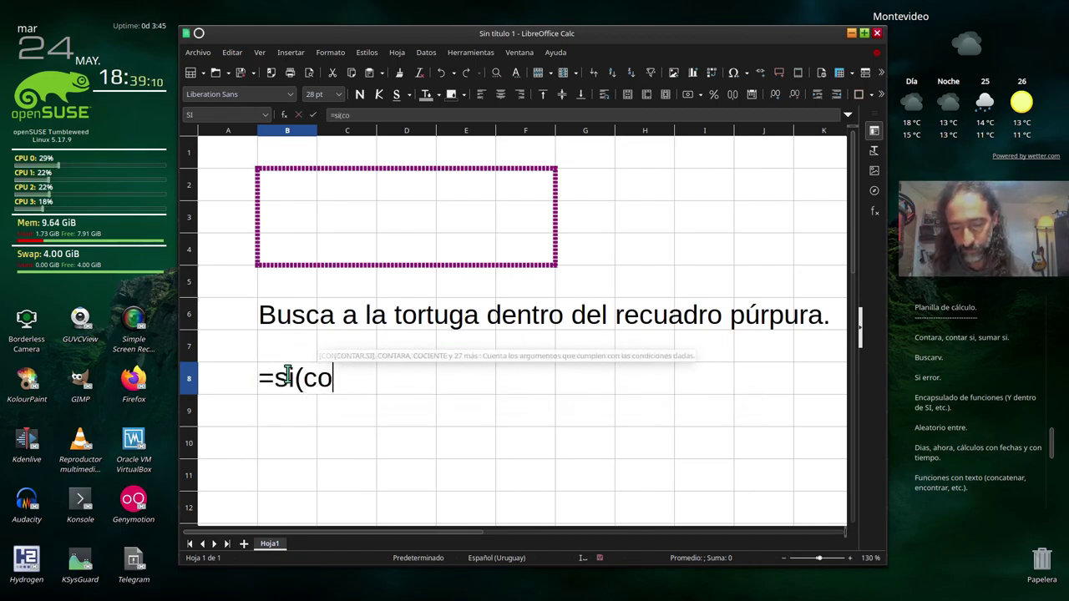
{"action": "type", "text": "ntara("}
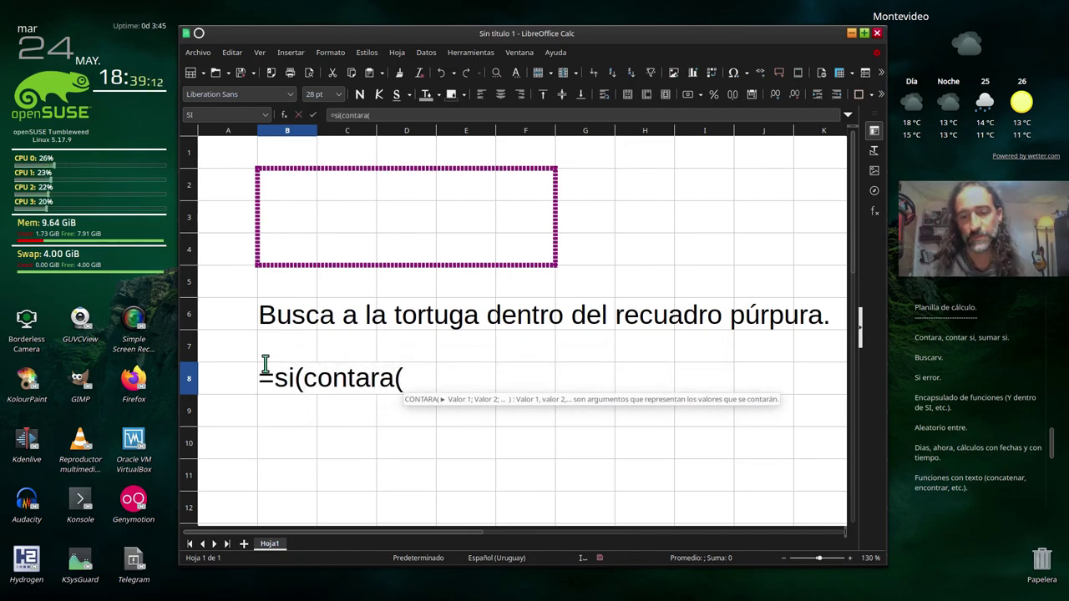
{"action": "left_click_drag", "start_coordinate": [317, 186], "coordinate": [517, 247]}
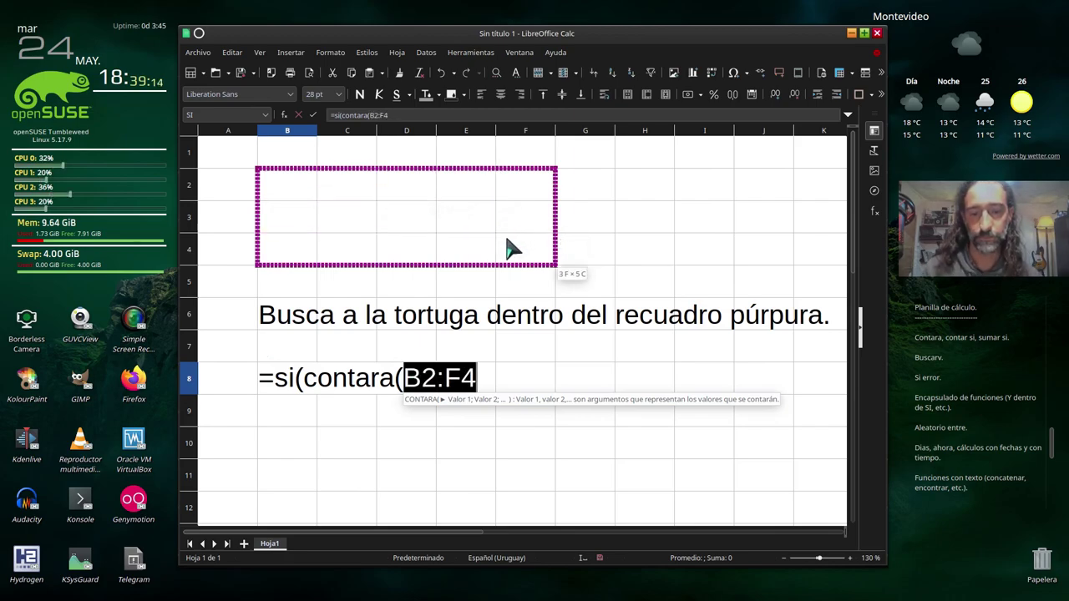
{"action": "type", "text": ")>1"}
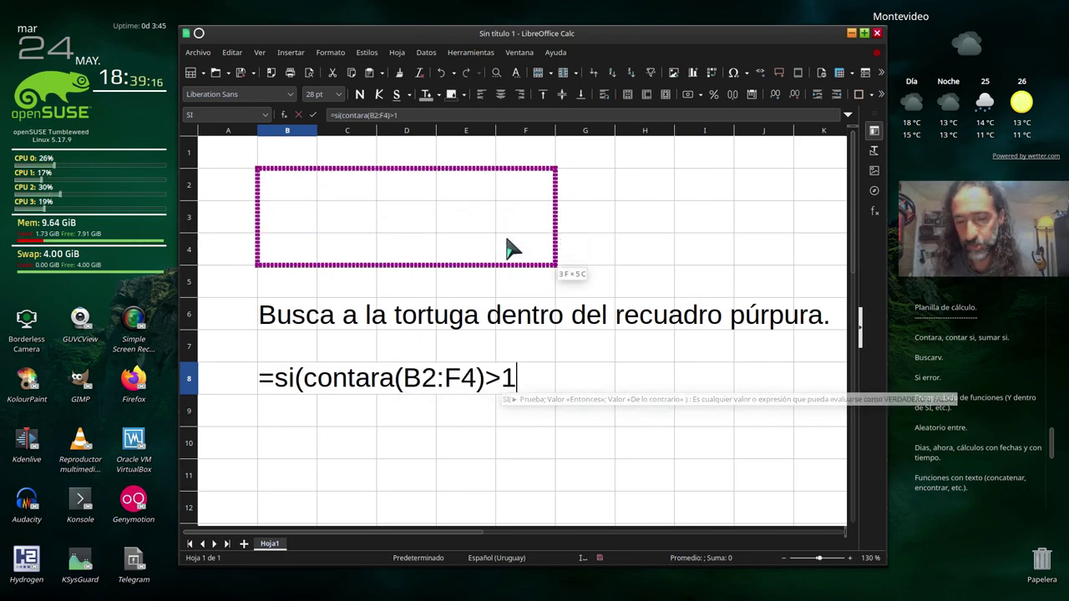
{"action": "type", "text": ";\""}
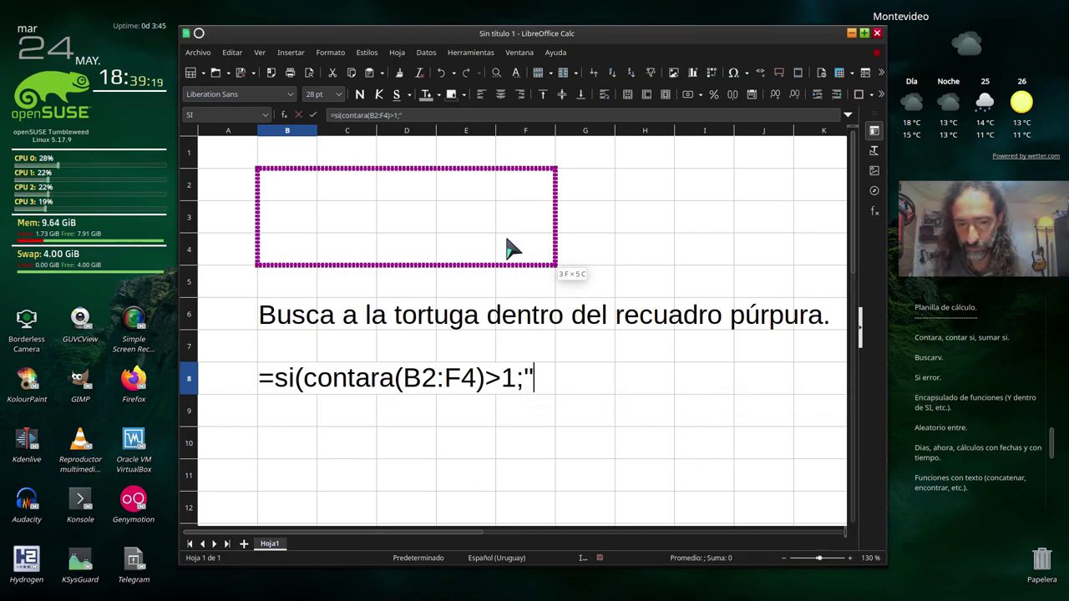
{"action": "type", "text": "Solo puedes esc"}
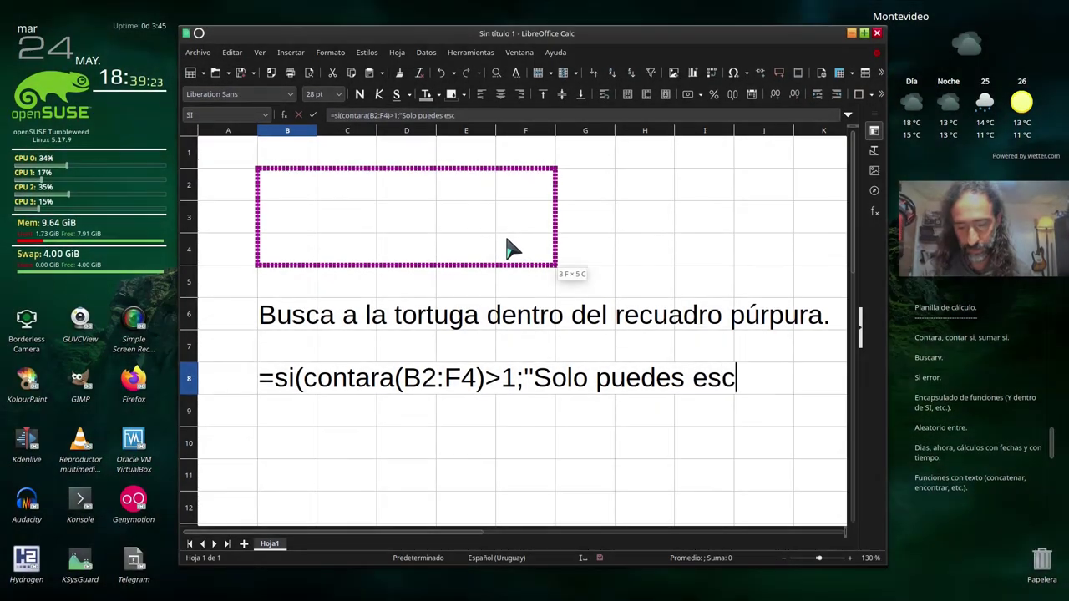
{"action": "type", "text": "ribir una celd"}
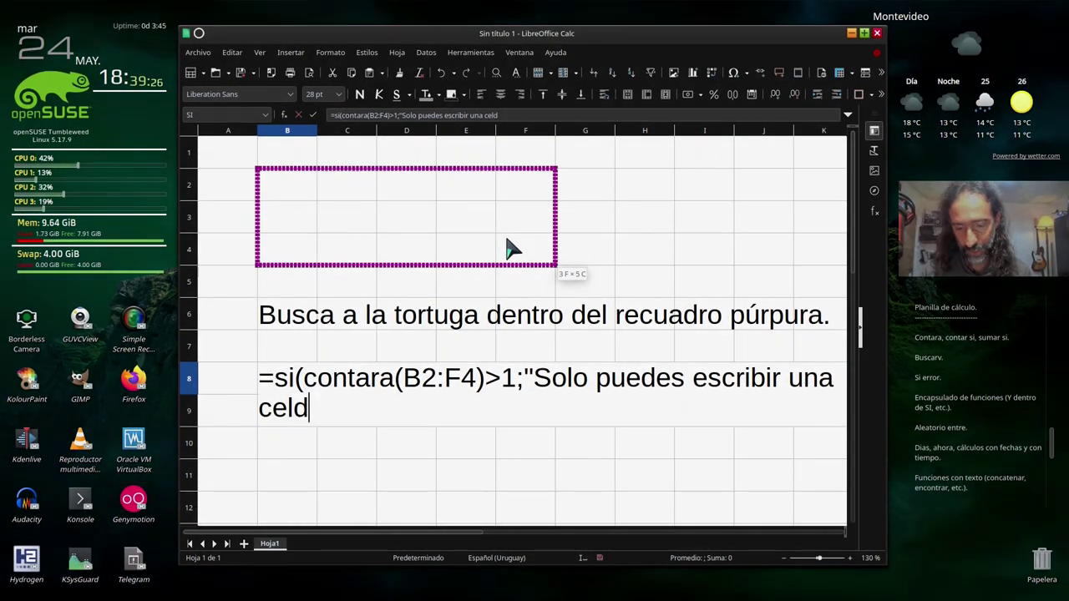
{"action": "type", "text": "a a la v"}
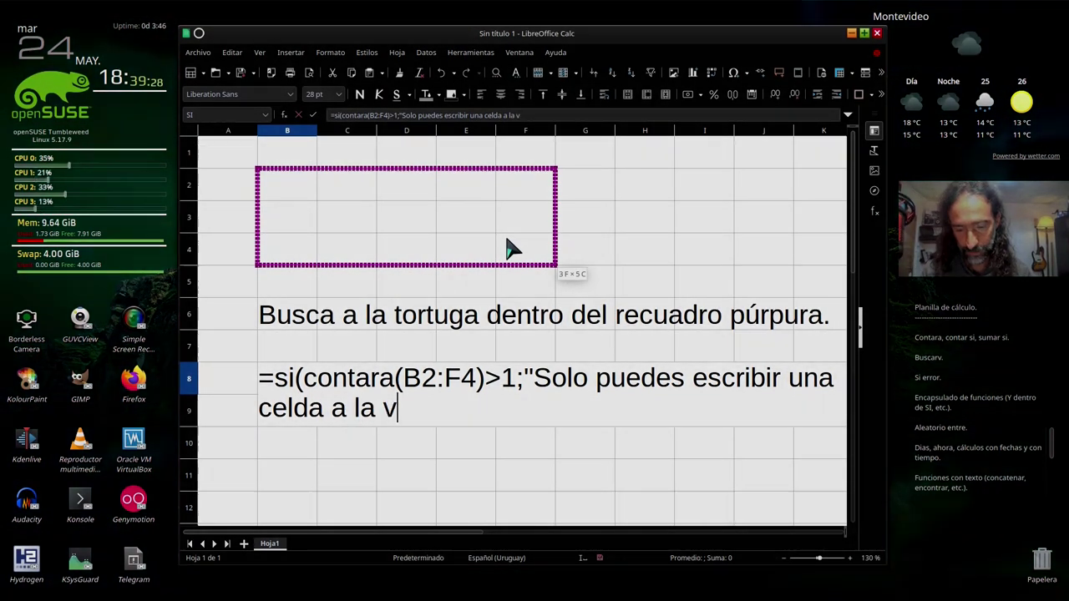
{"action": "type", "text": "ez.\""}
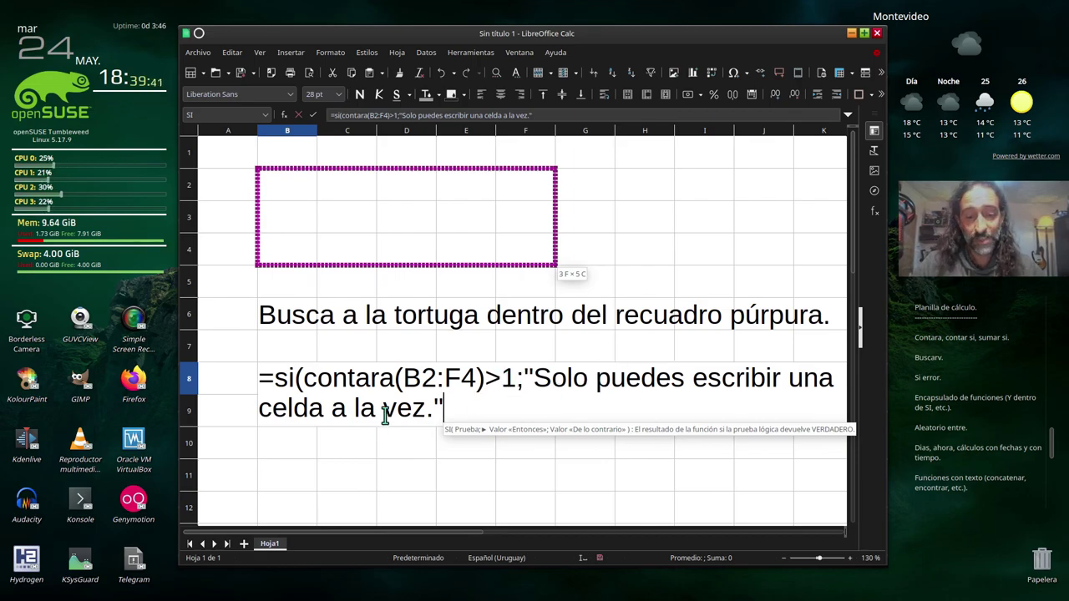
{"action": "type", "text": ";"}
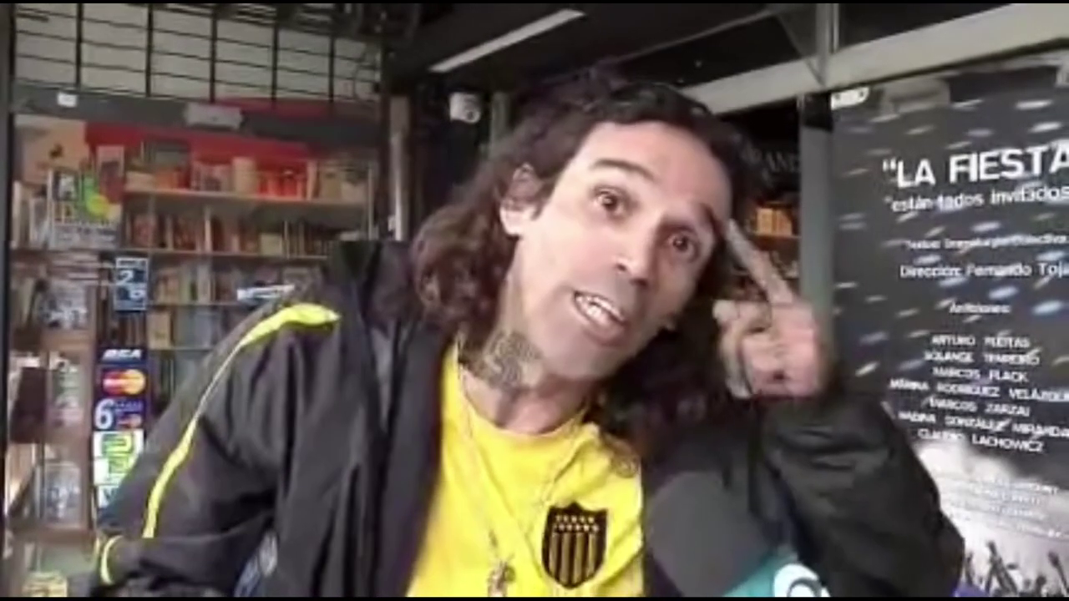
Step: Nest SI(E3<>"";"¡Felicitaciones! ¡Has ganado!";"Debes escribir algo en las celdas…") in B8 and enter it
{"action": "type", "text": "si("}
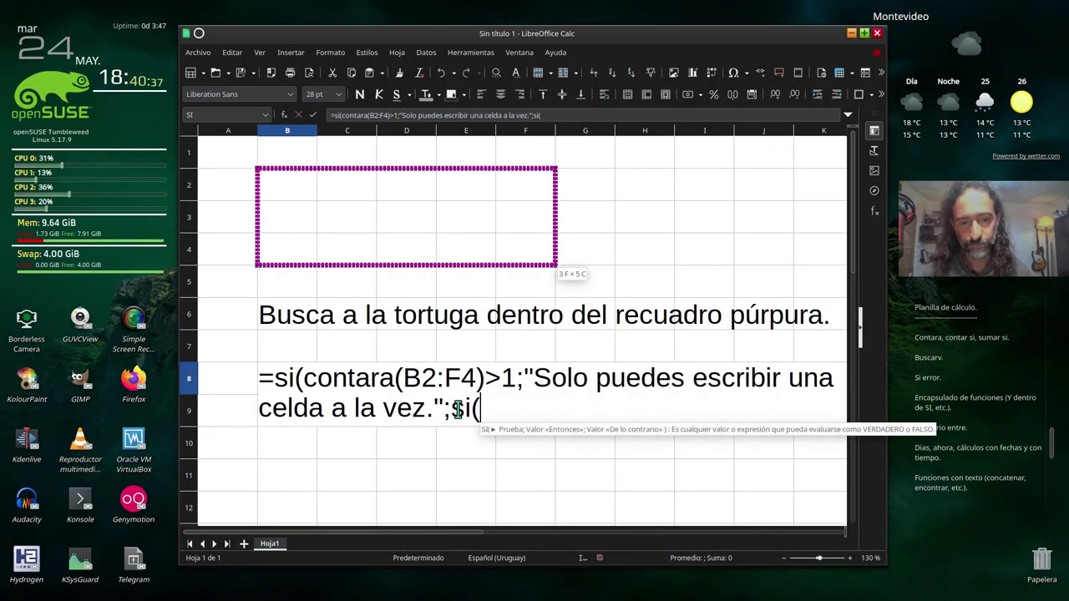
{"action": "left_click", "coordinate": [448, 230]}
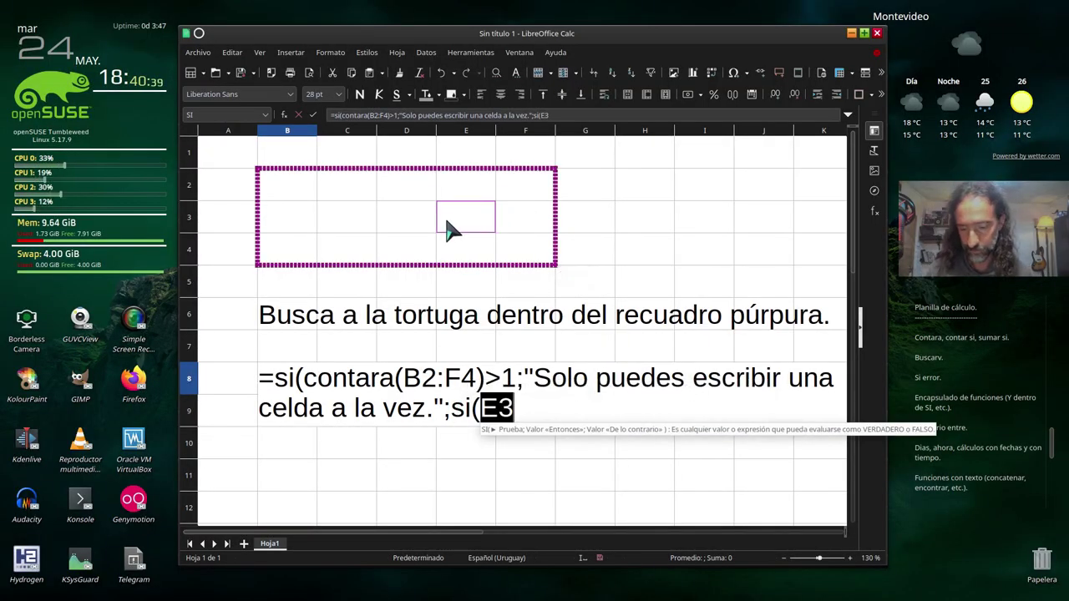
{"action": "type", "text": "<>\"\""}
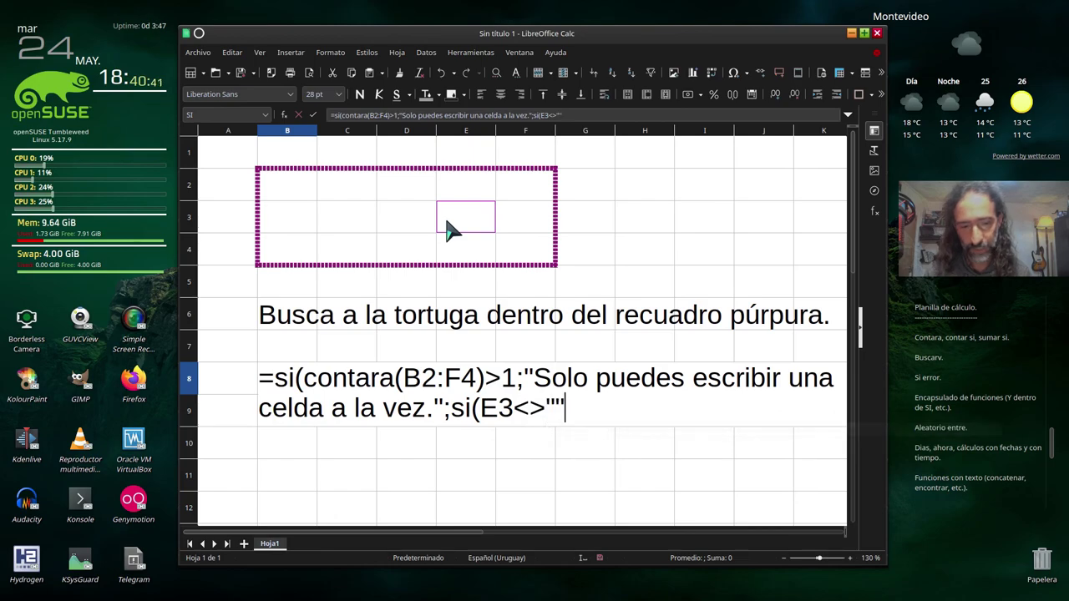
{"action": "type", "text": ";"}
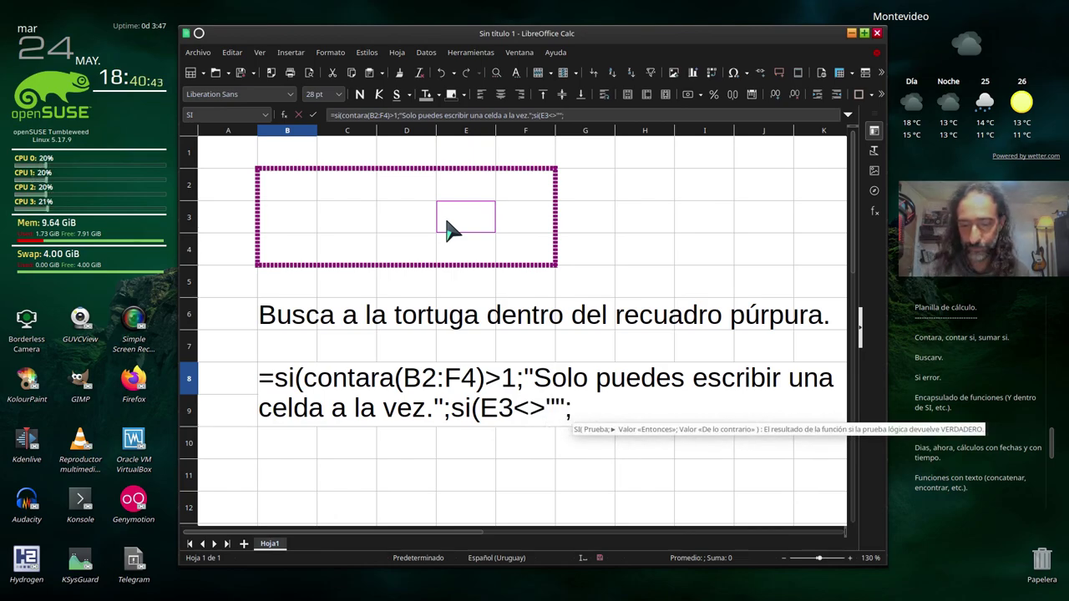
{"action": "type", "text": "\"¡Felicita"}
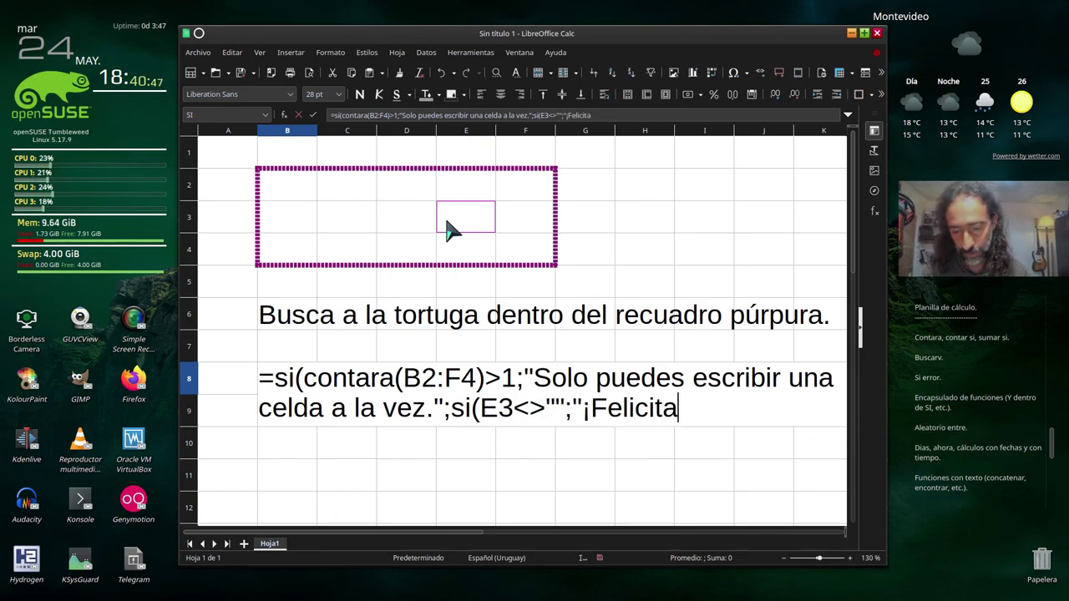
{"action": "type", "text": "ciones"}
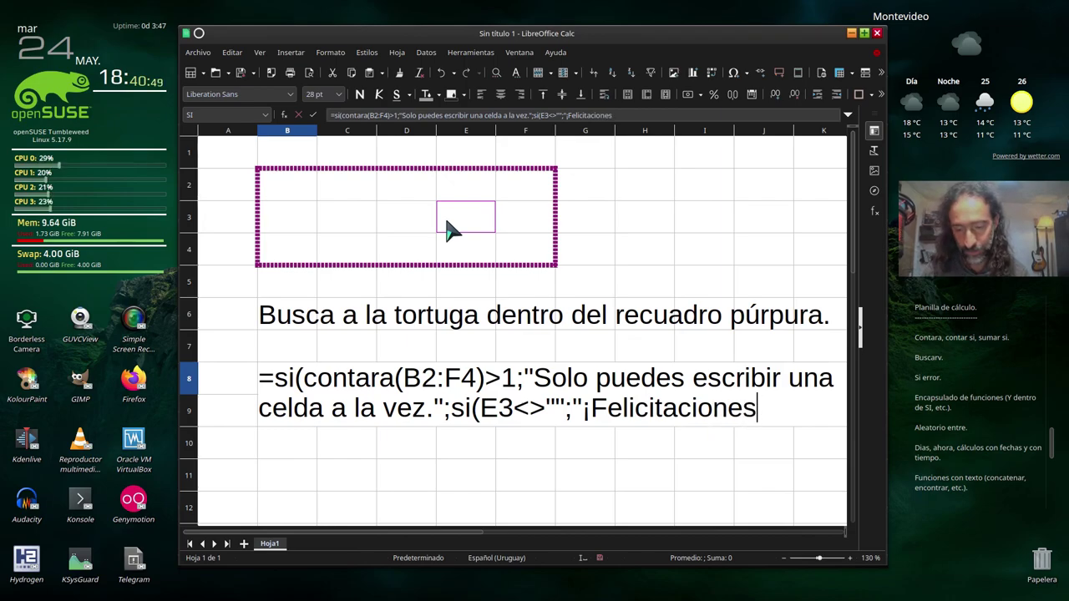
{"action": "type", "text": "! ¡"}
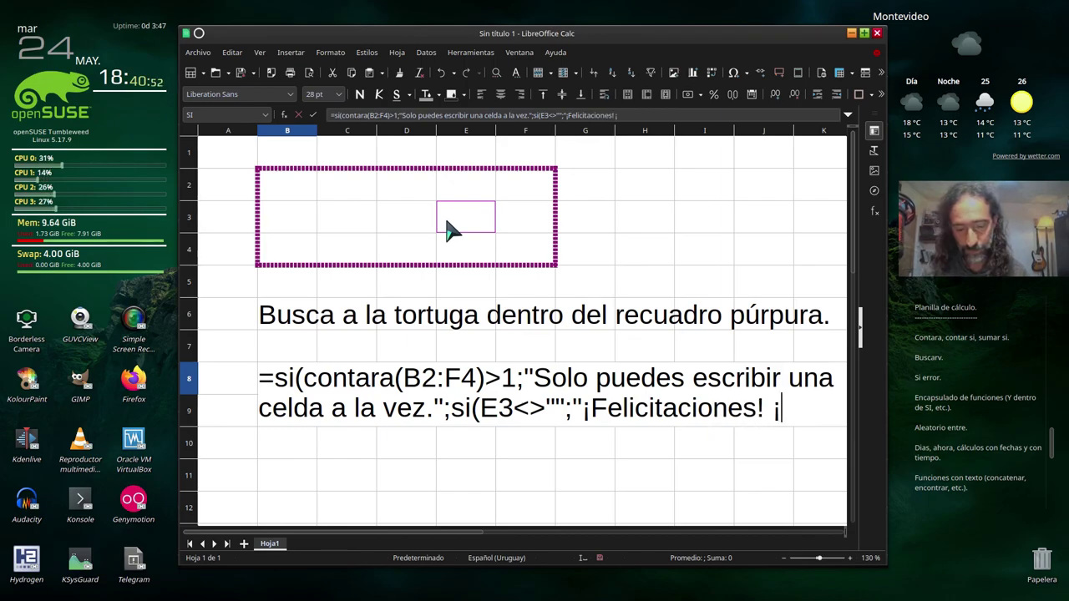
{"action": "type", "text": "Has ganado!"}
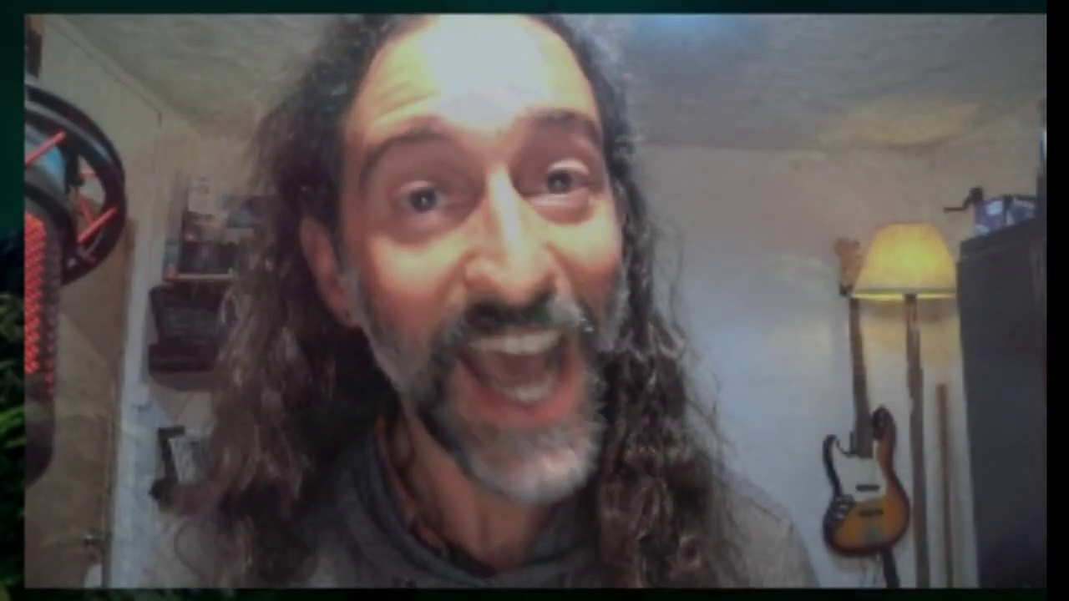
{"action": "type", "text": "\""}
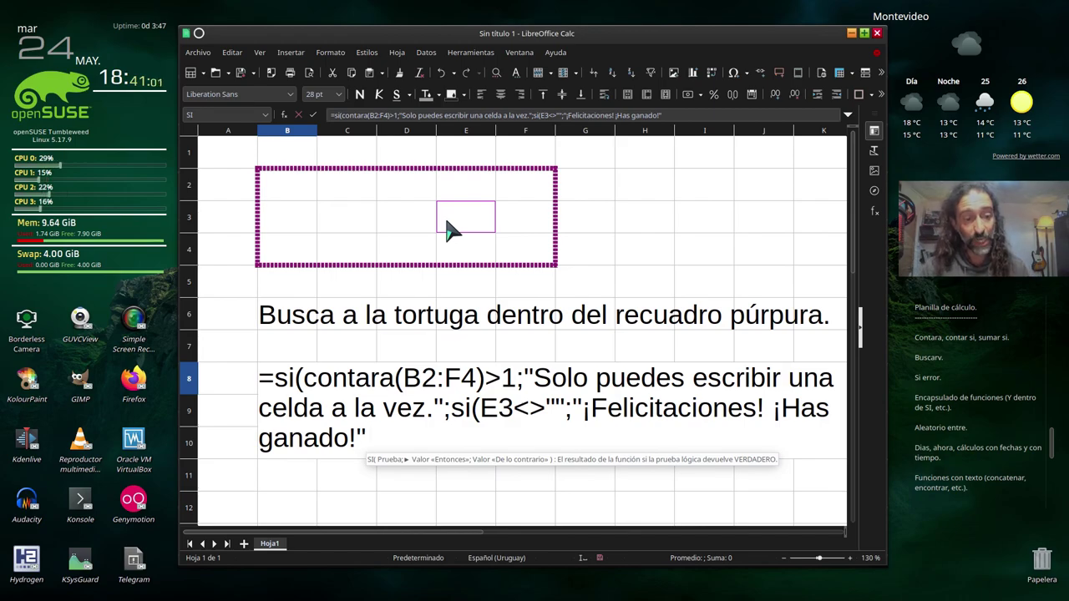
{"action": "type", "text": ";\""}
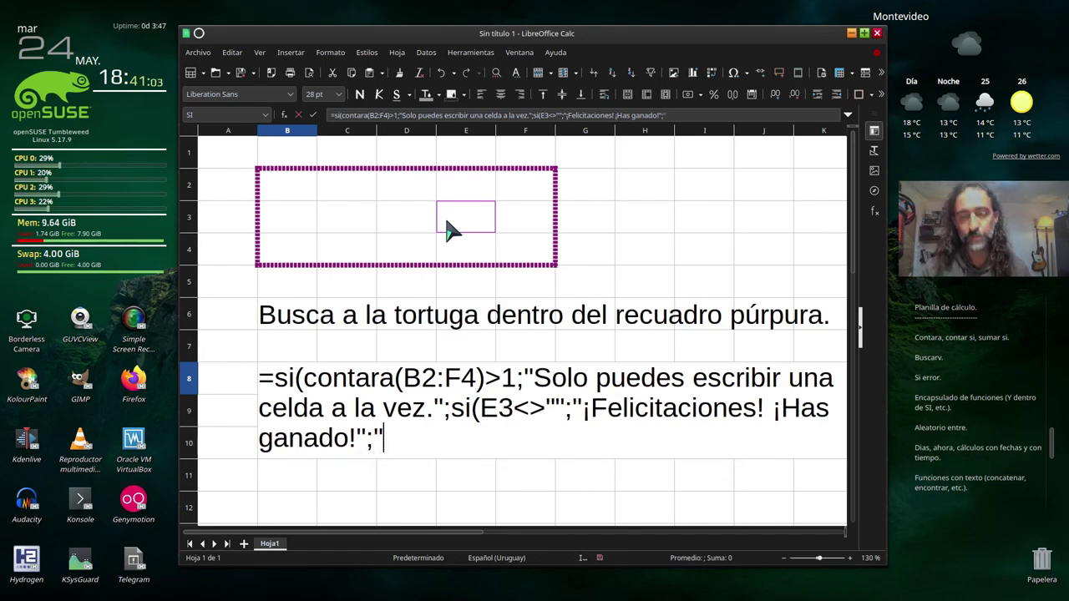
{"action": "type", "text": "Debes "}
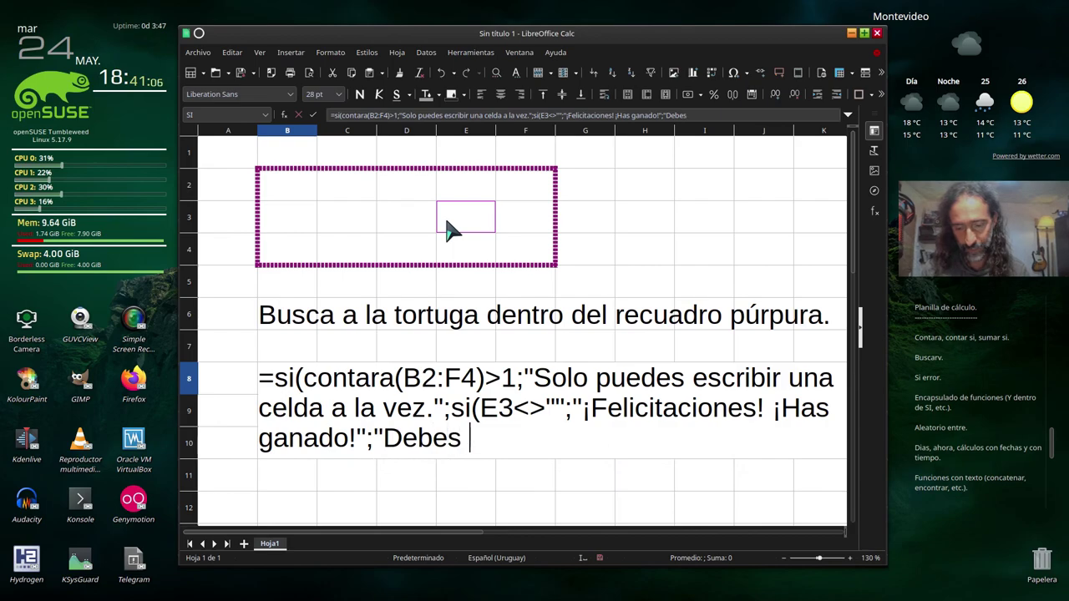
{"action": "type", "text": "escribir"}
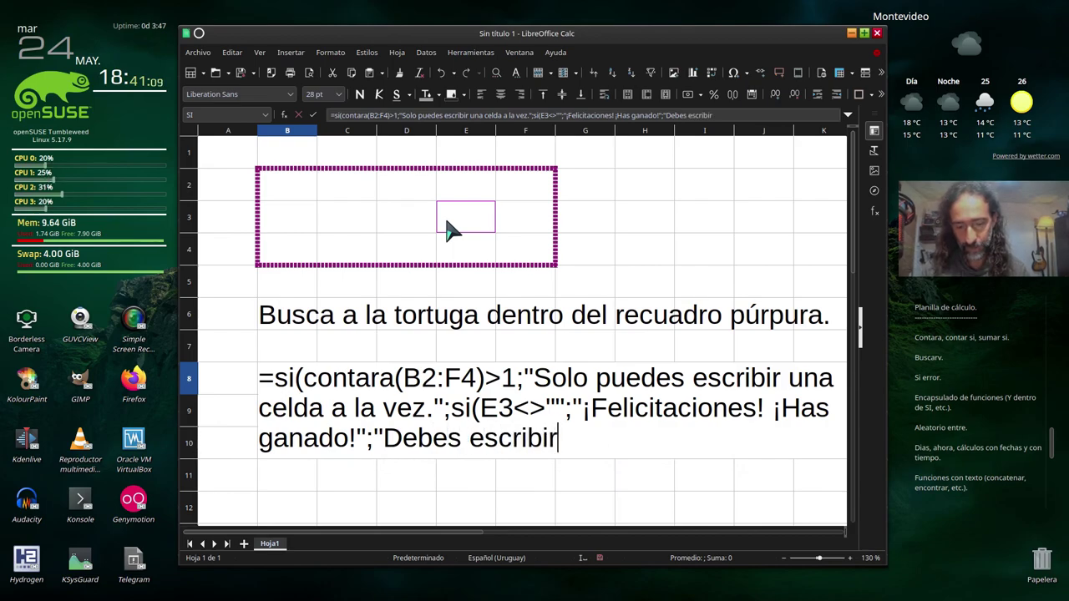
{"action": "type", "text": " algo en la"}
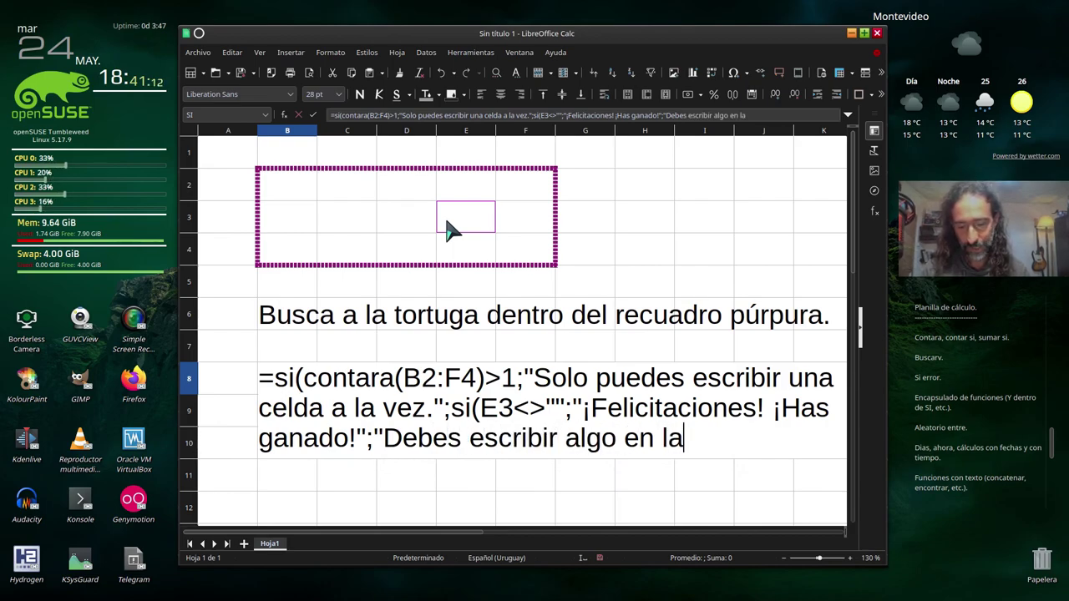
{"action": "type", "text": "s celdas q"}
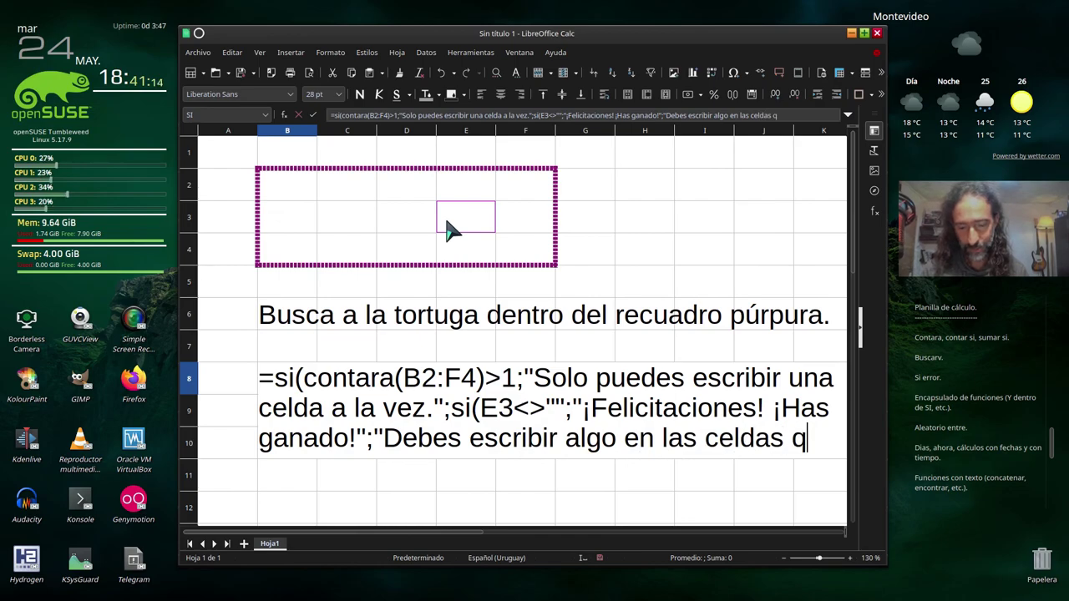
{"action": "type", "text": "ue están den"}
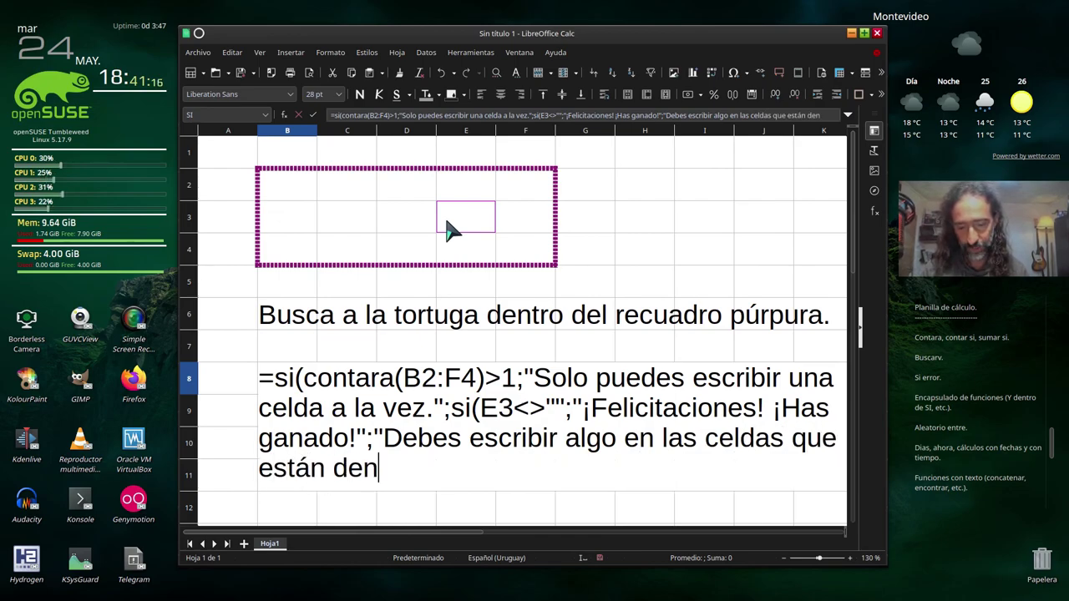
{"action": "type", "text": "tro del recu"}
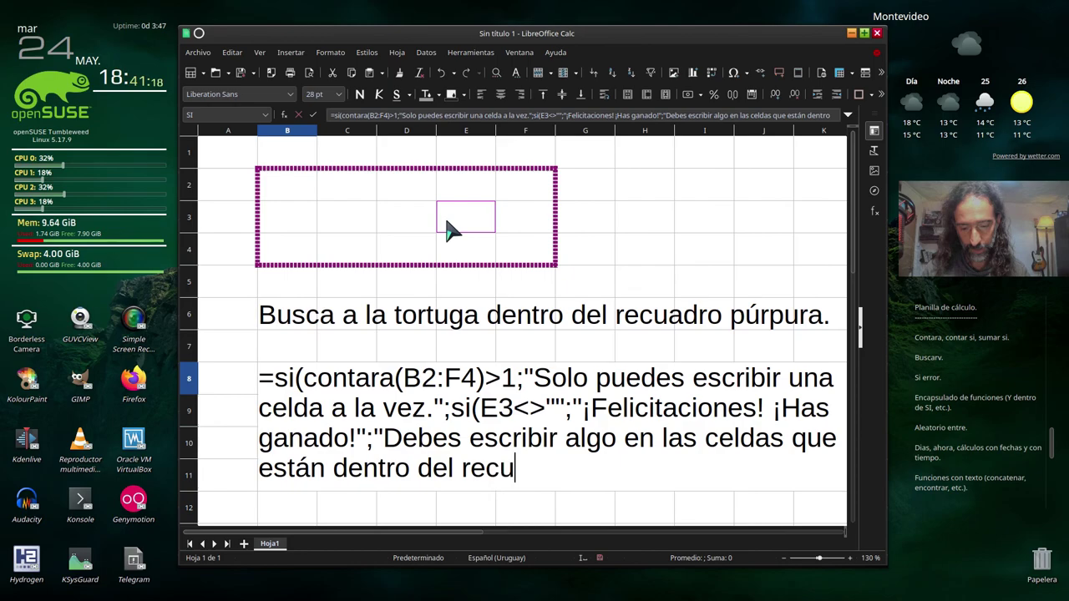
{"action": "type", "text": "adro.\""}
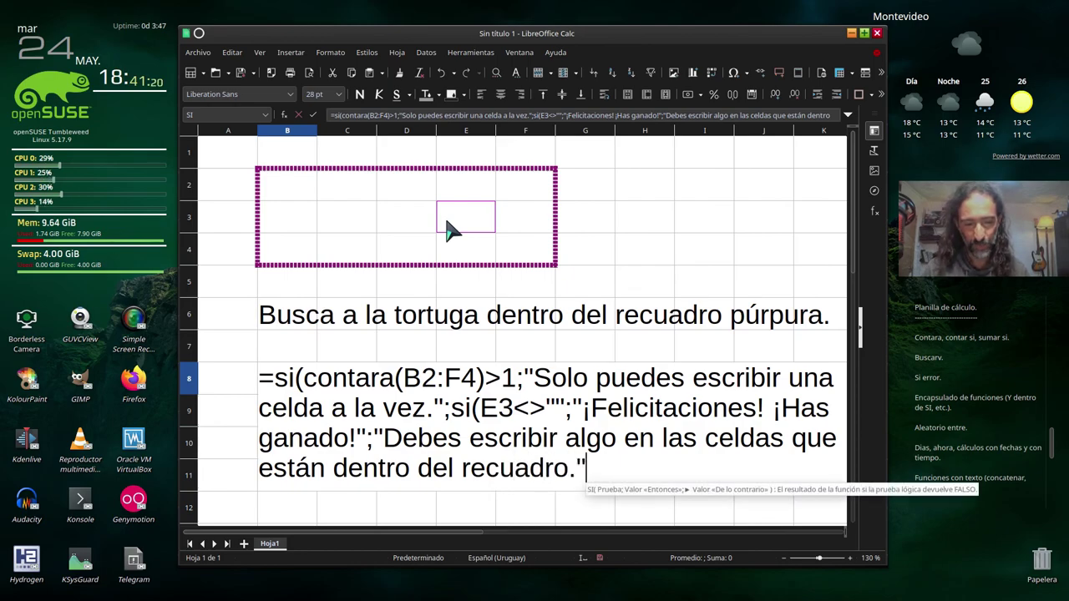
{"action": "type", "text": ")"}
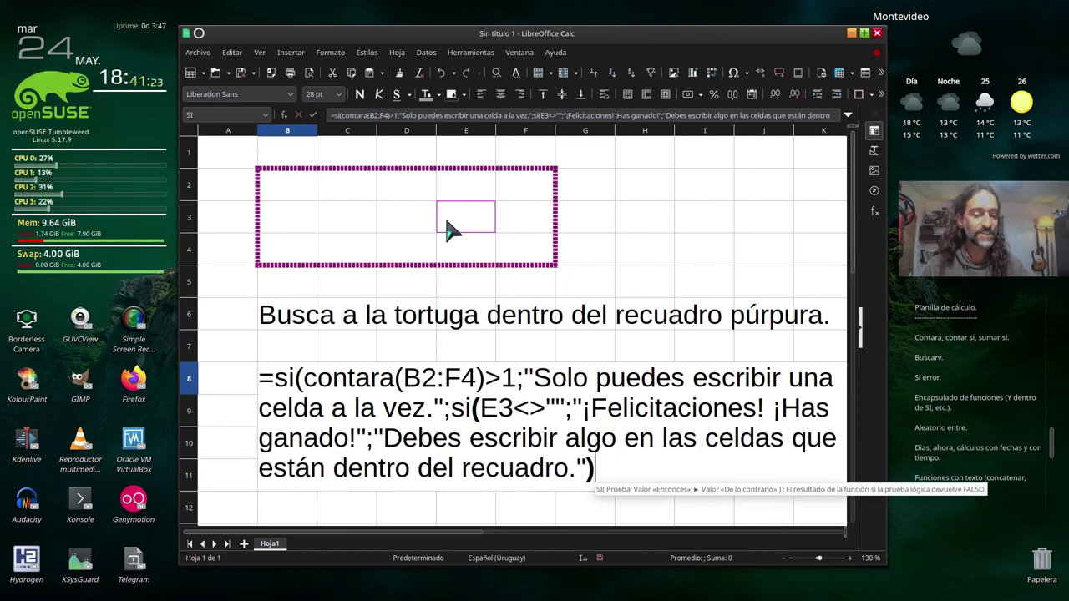
{"action": "type", "text": ")"}
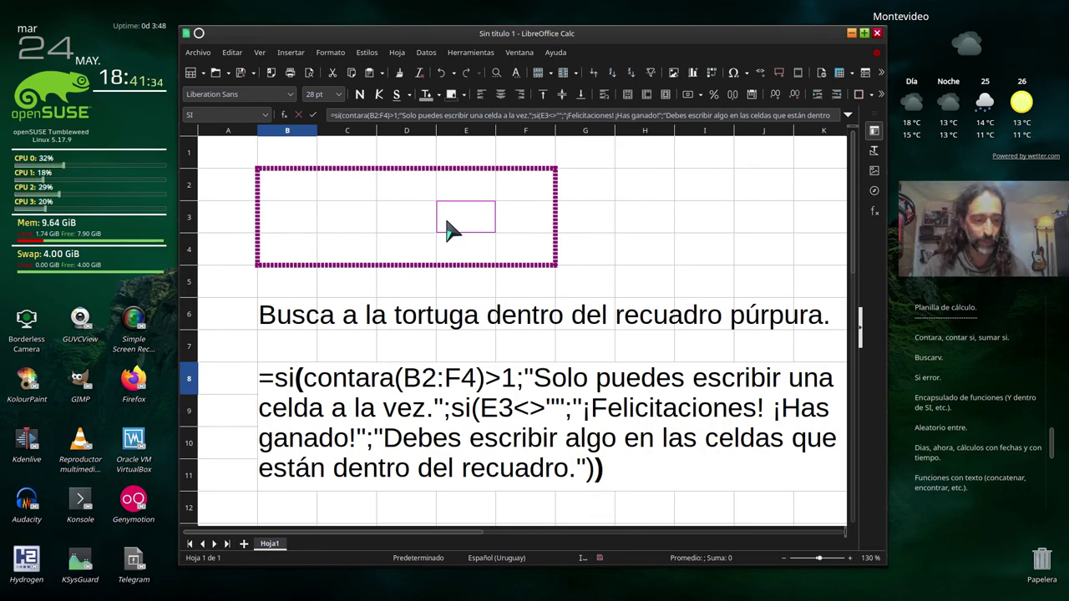
{"action": "key", "text": "Return"}
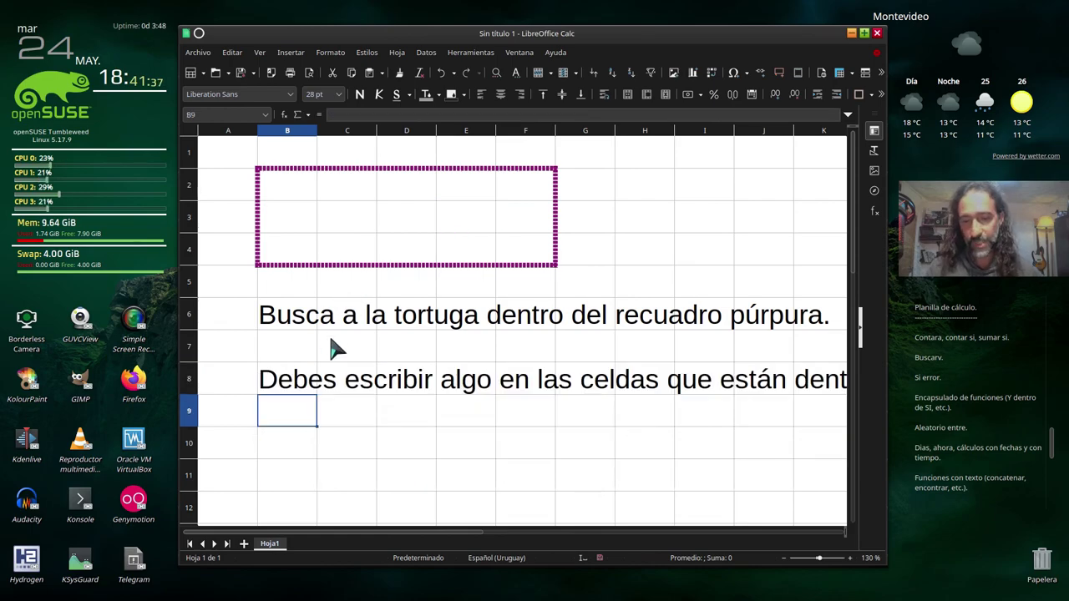
Step: Select cells B6 and B7 together
{"action": "scroll", "coordinate": [337, 346], "scroll_direction": "down", "scroll_amount": 1}
{"action": "scroll", "coordinate": [336, 346], "scroll_direction": "down", "scroll_amount": 1}
{"action": "scroll", "coordinate": [334, 350], "scroll_direction": "down", "scroll_amount": 1}
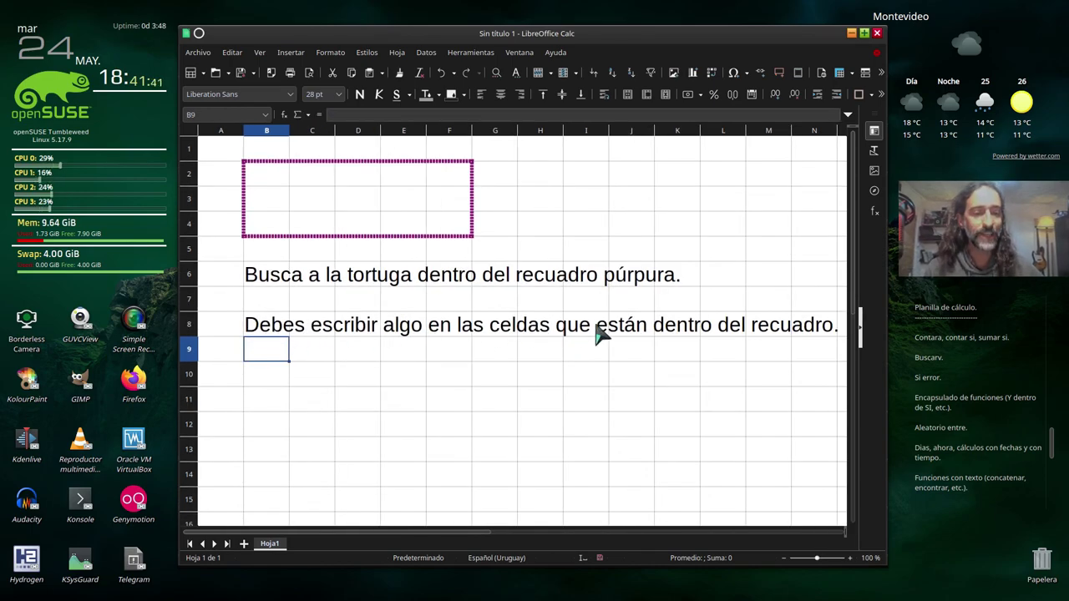
{"action": "left_click_drag", "start_coordinate": [268, 282], "coordinate": [262, 308]}
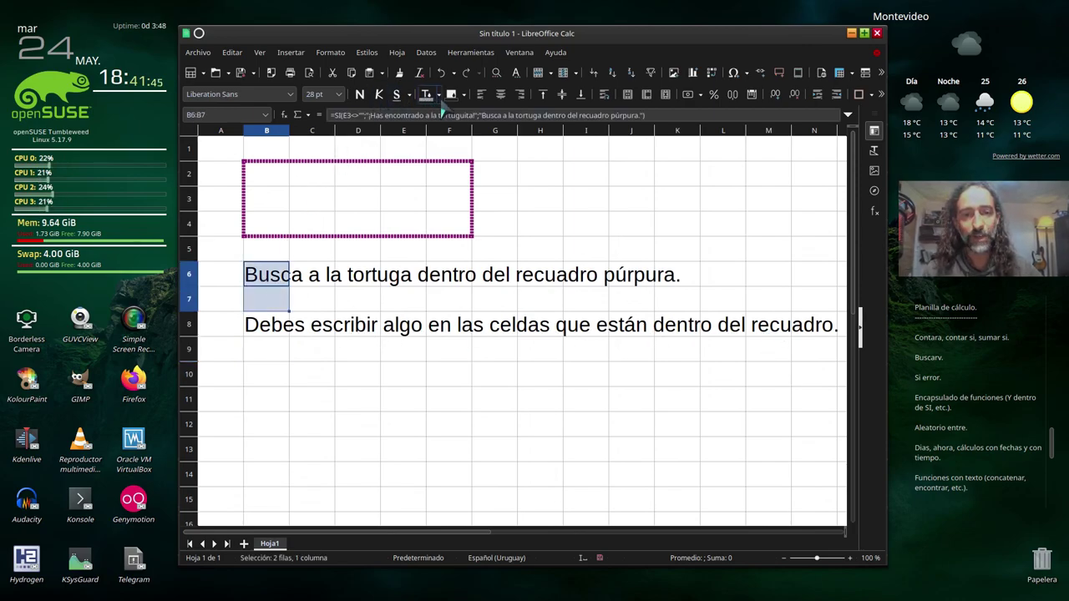
Step: Set the font colour of B6:B7 to white, then check the formulas in B6 and B7
{"action": "left_click", "coordinate": [439, 95]}
{"action": "left_click", "coordinate": [544, 167]}
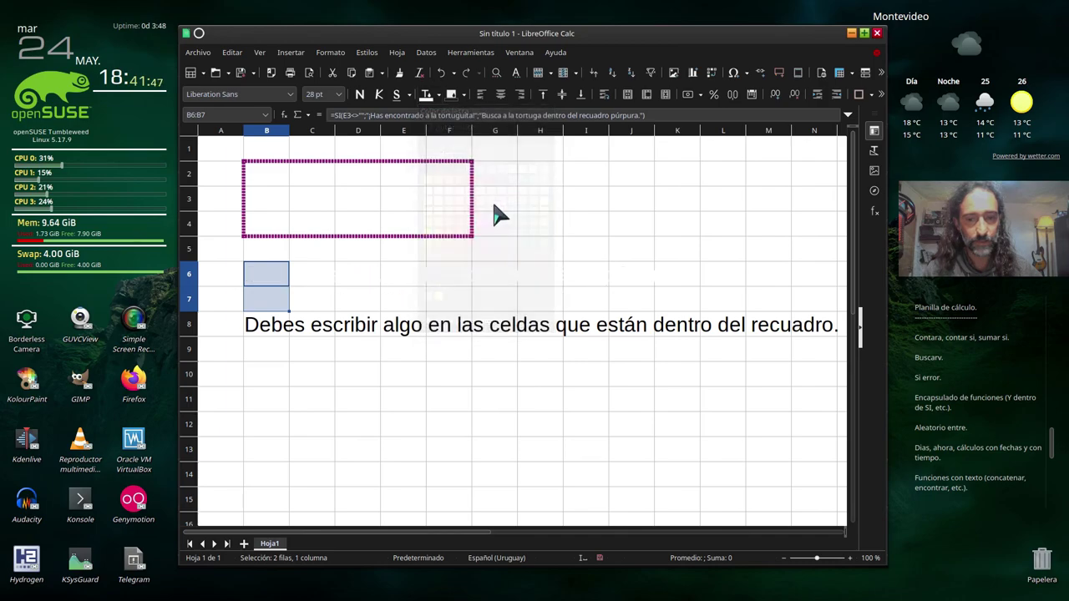
{"action": "left_click", "coordinate": [284, 355]}
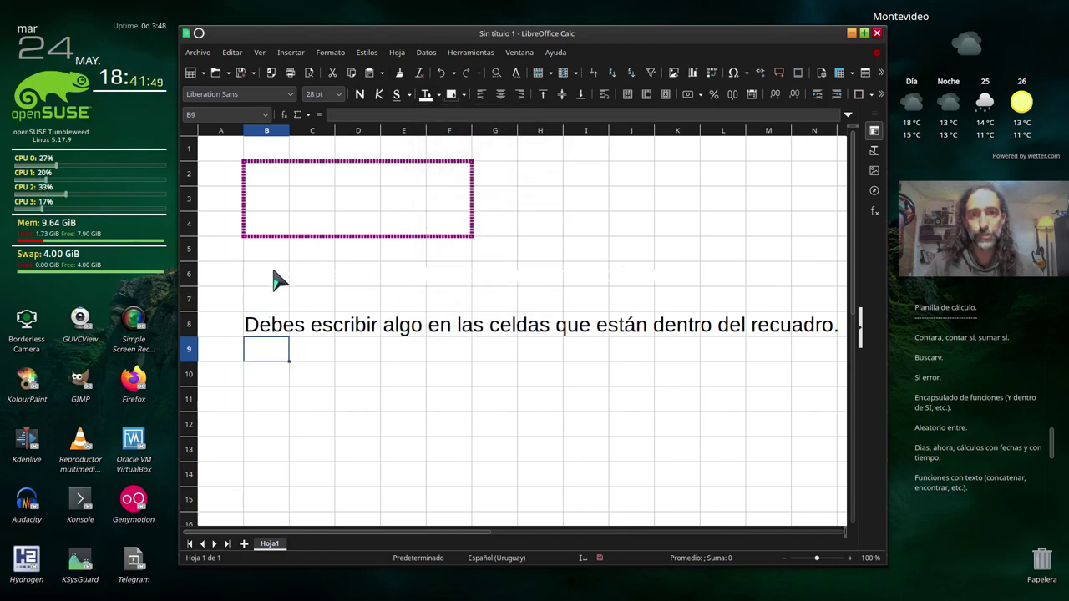
{"action": "left_click", "coordinate": [278, 281]}
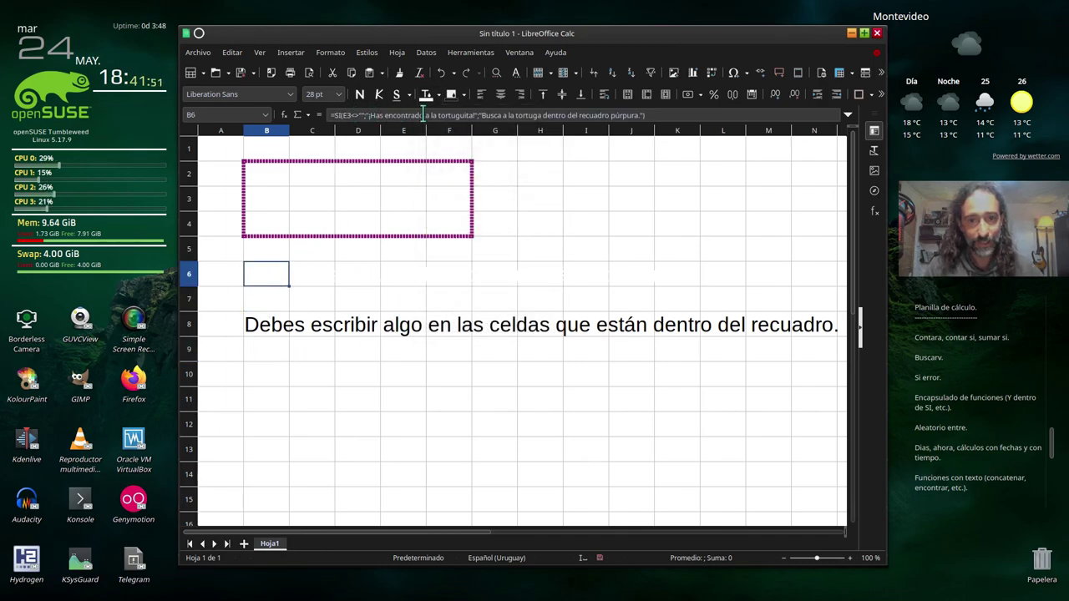
{"action": "left_click", "coordinate": [278, 303]}
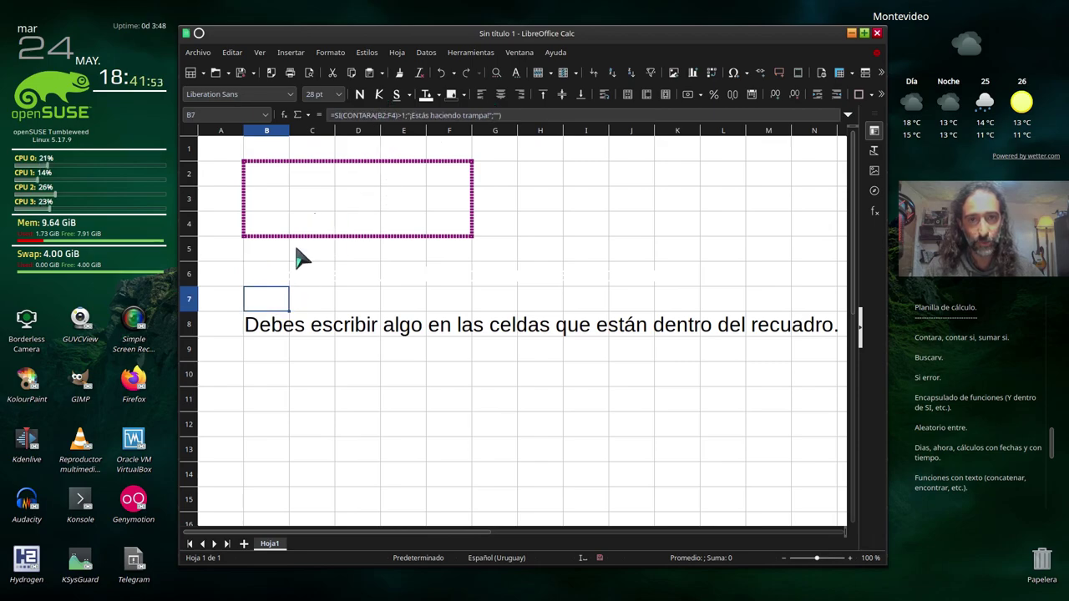
{"action": "left_click", "coordinate": [274, 334]}
{"action": "left_click", "coordinate": [269, 357]}
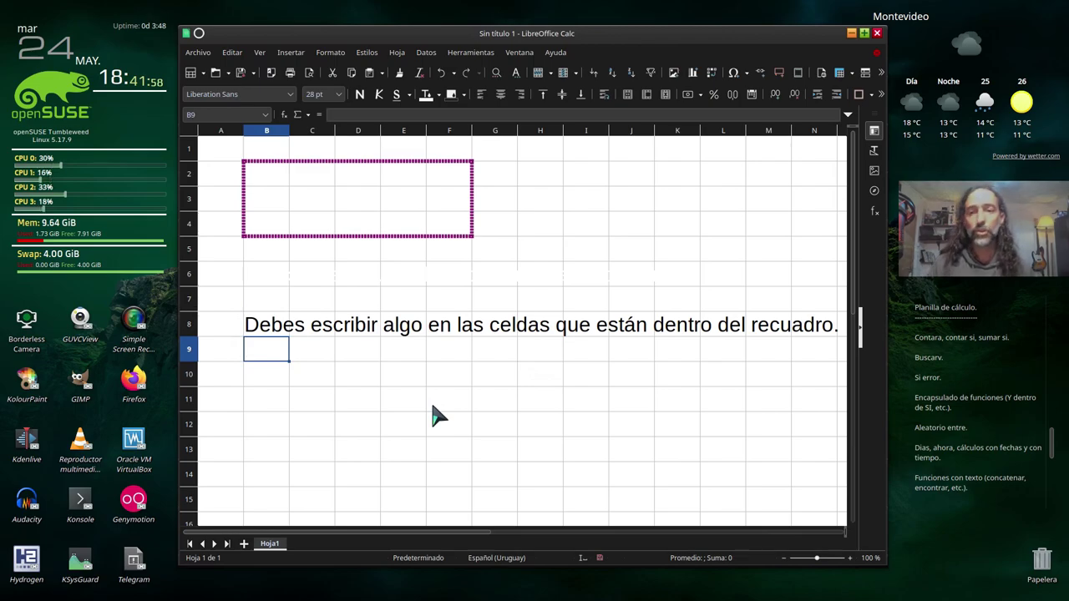
Step: Enter test values tito in B2 and pepe in C3
{"action": "left_click", "coordinate": [275, 180]}
{"action": "type", "text": "tito"}
{"action": "key", "text": "Return"}
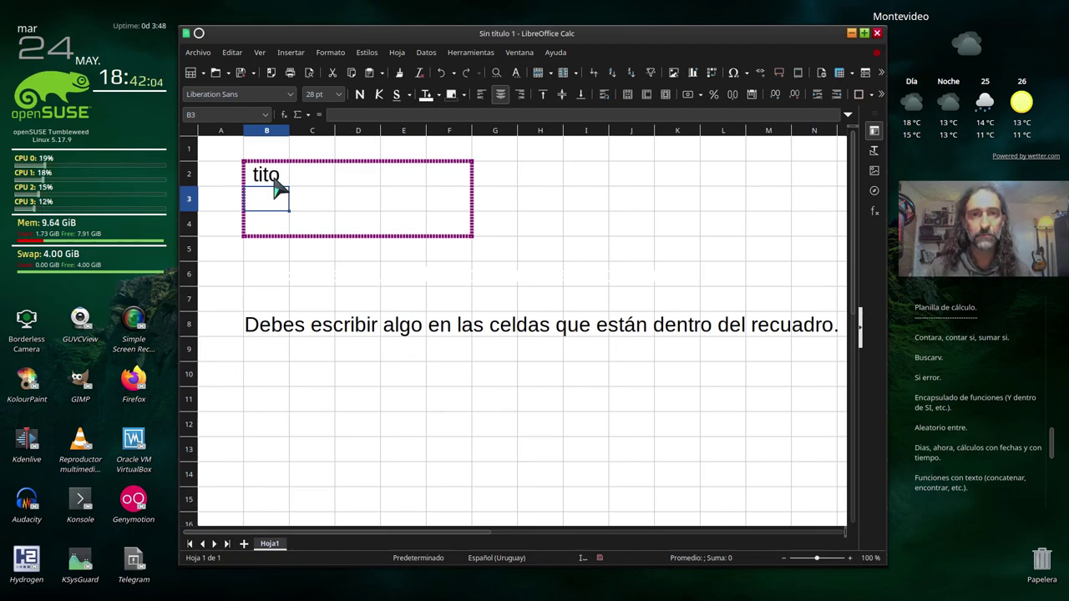
{"action": "key", "text": "Right"}
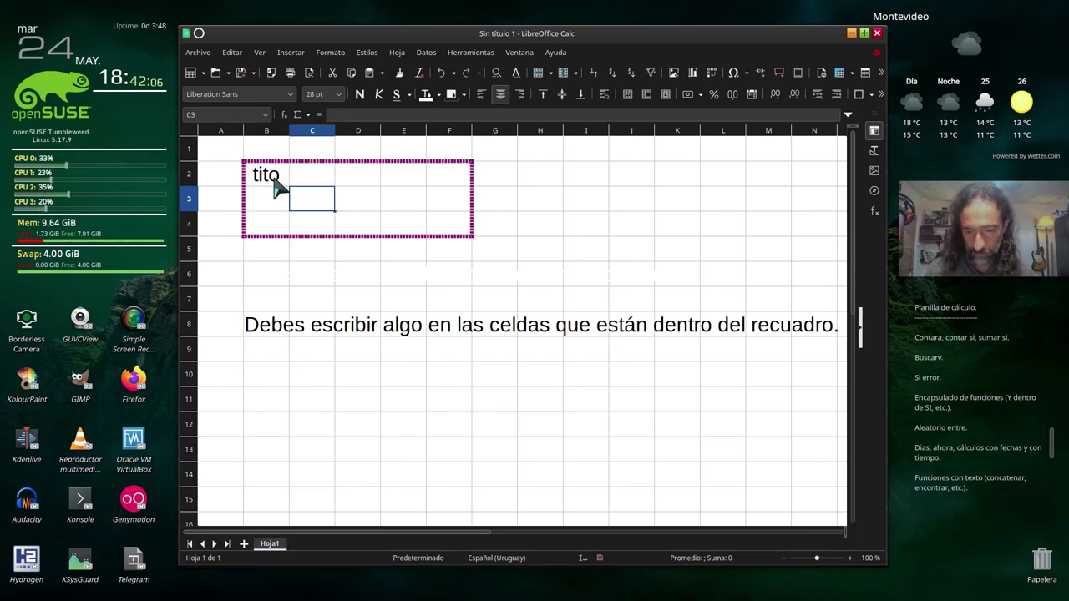
{"action": "type", "text": "pepe"}
{"action": "key", "text": "Return"}
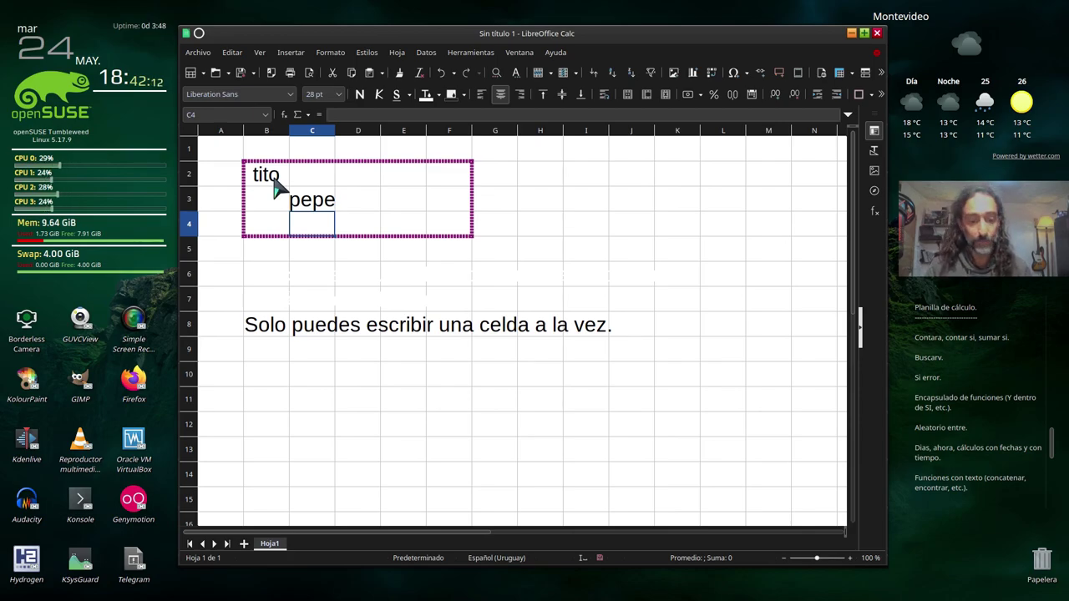
Step: Delete tito and pepe from the purple box again
{"action": "key", "text": "Up"}
{"action": "key", "text": "Up"}
{"action": "key", "text": "Left"}
{"action": "key", "text": "Delete"}
{"action": "key", "text": "Down"}
{"action": "key", "text": "Right"}
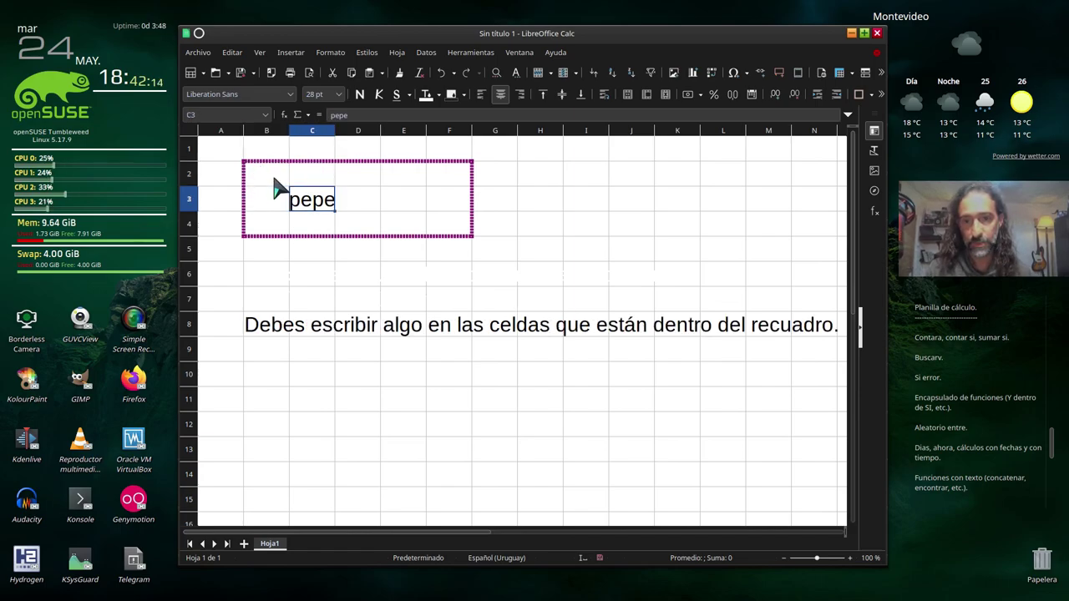
{"action": "key", "text": "Right"}
{"action": "key", "text": "Left"}
{"action": "key", "text": "Delete"}
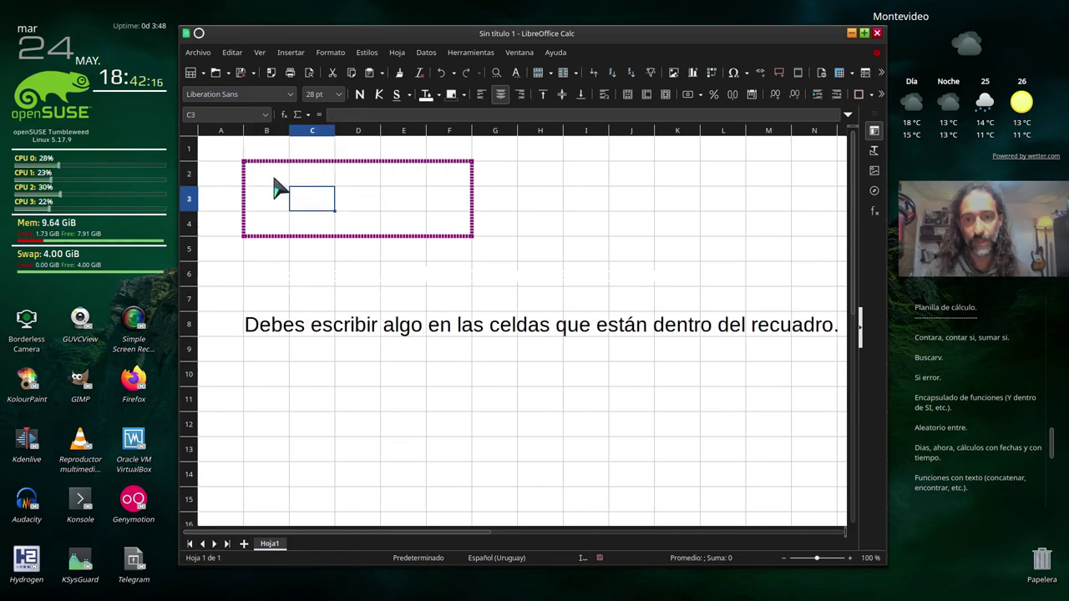
Step: Enter f in D2 and in E2
{"action": "key", "text": "Right"}
{"action": "key", "text": "Up"}
{"action": "type", "text": "f"}
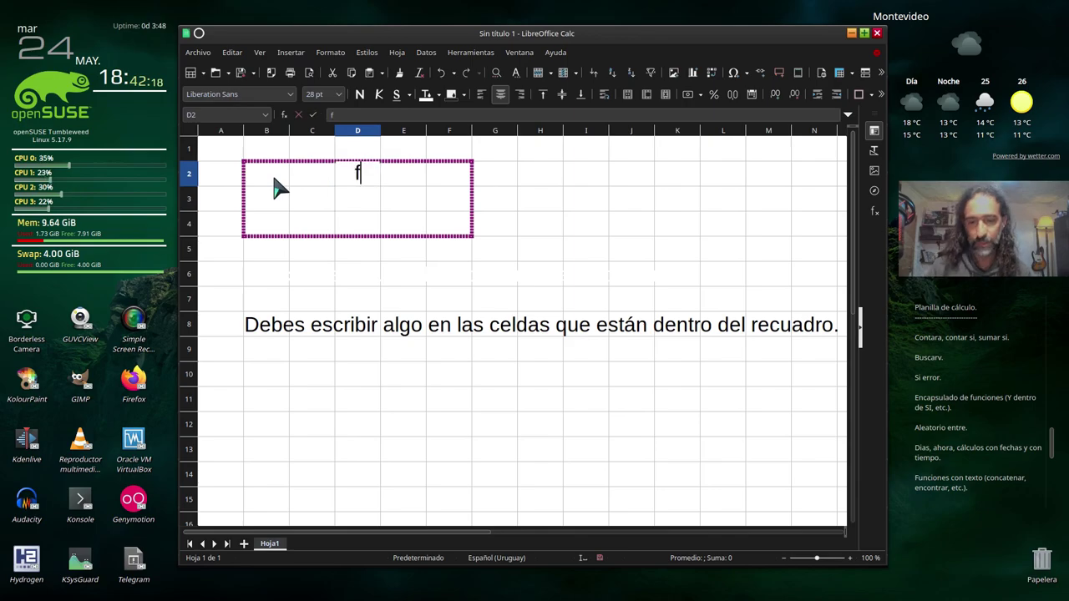
{"action": "key", "text": "Return"}
{"action": "key", "text": "Right"}
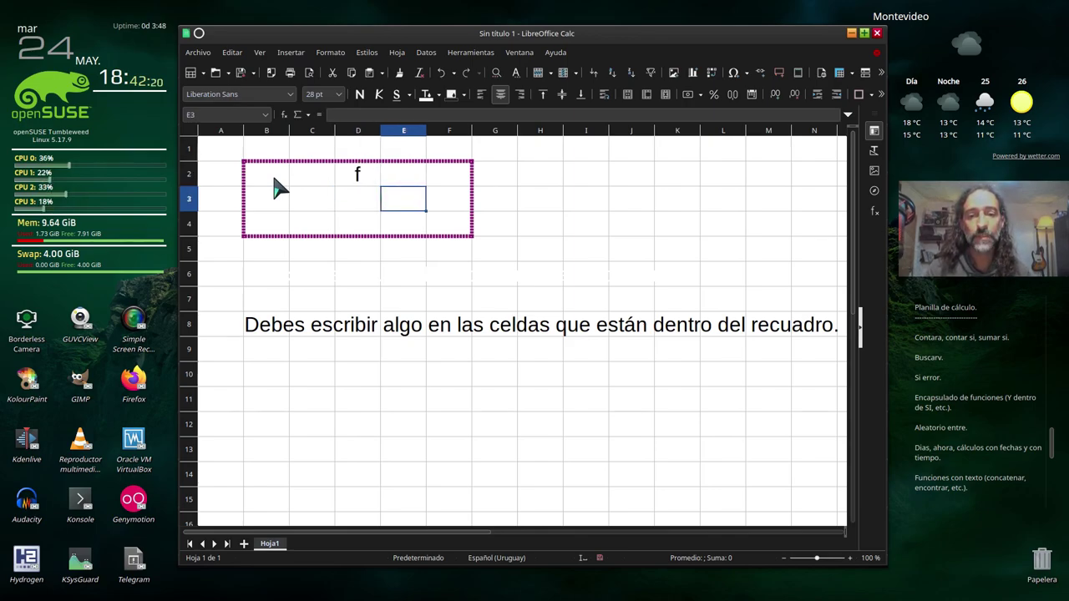
{"action": "key", "text": "Up"}
{"action": "type", "text": "f"}
{"action": "key", "text": "Return"}
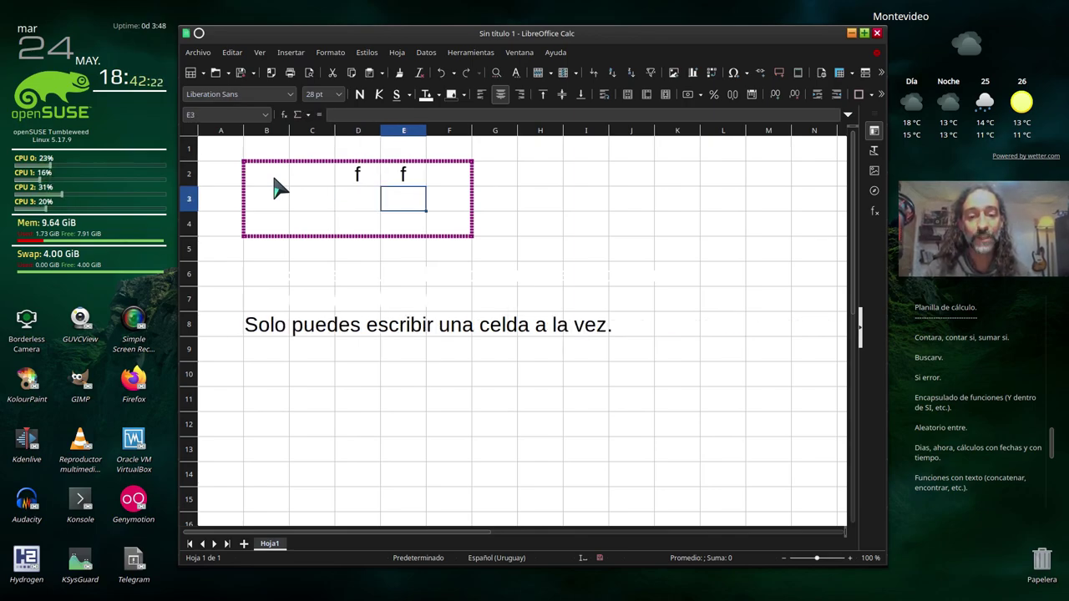
Step: Clear the f from D2 and enter f in E3
{"action": "key", "text": "Up"}
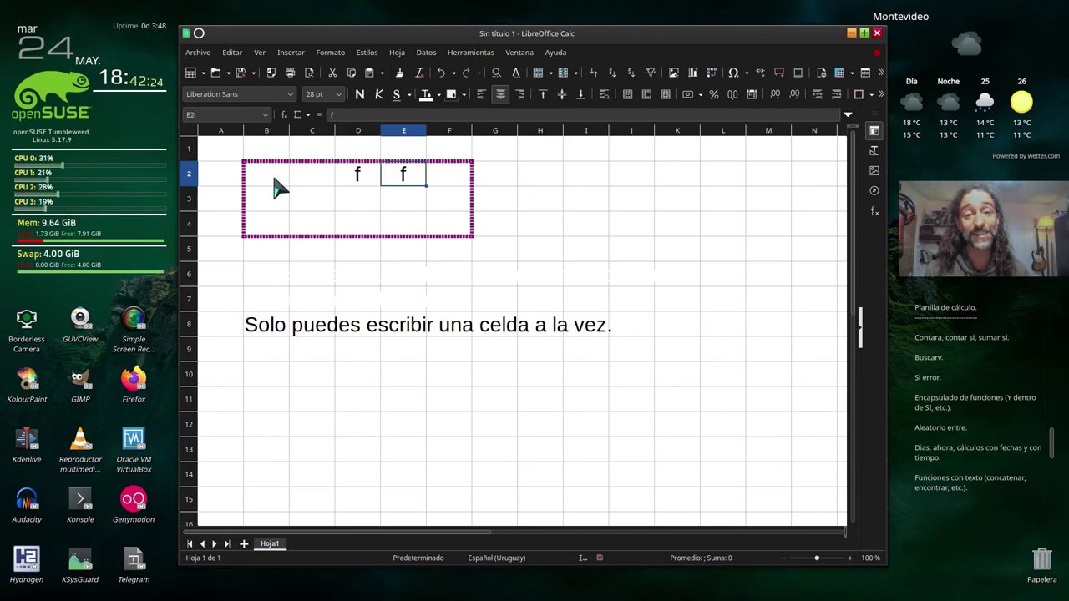
{"action": "key", "text": "Left"}
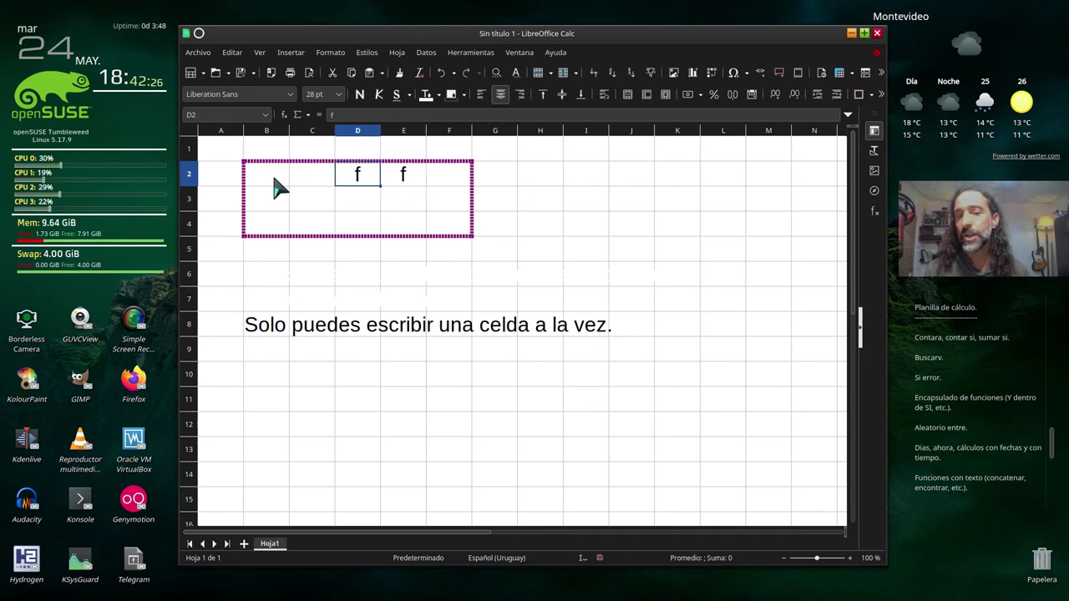
{"action": "key", "text": "F2"}
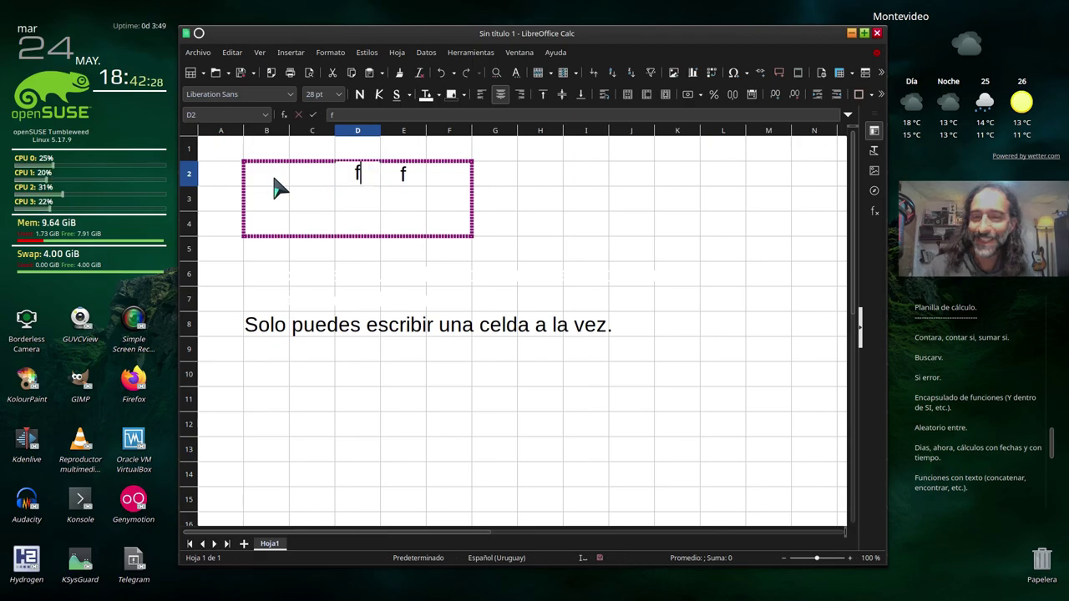
{"action": "key", "text": "BackSpace"}
{"action": "key", "text": "Return"}
{"action": "key", "text": "Right"}
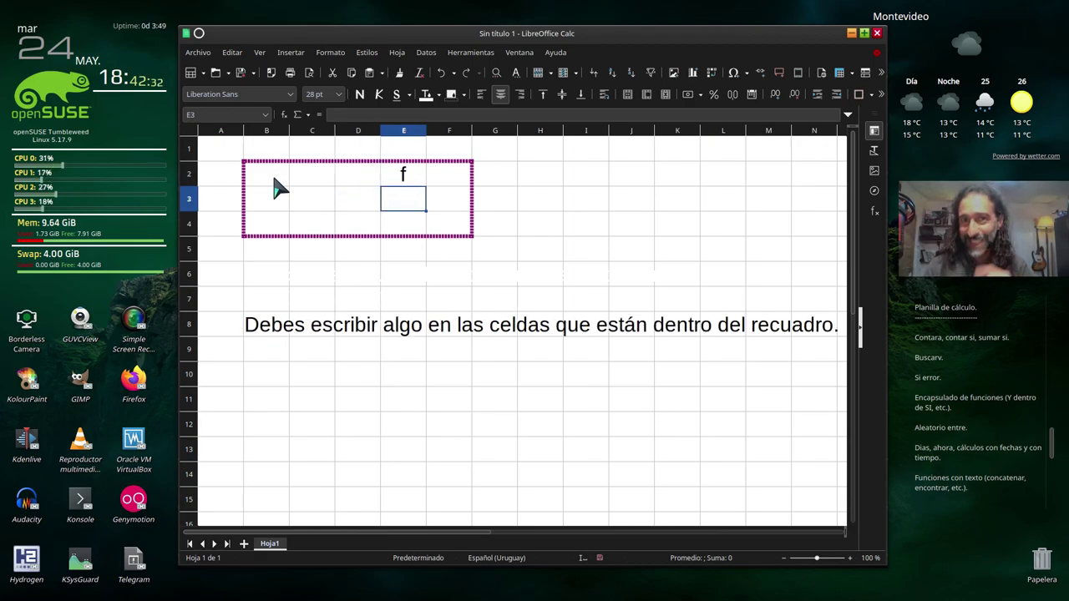
{"action": "type", "text": "f"}
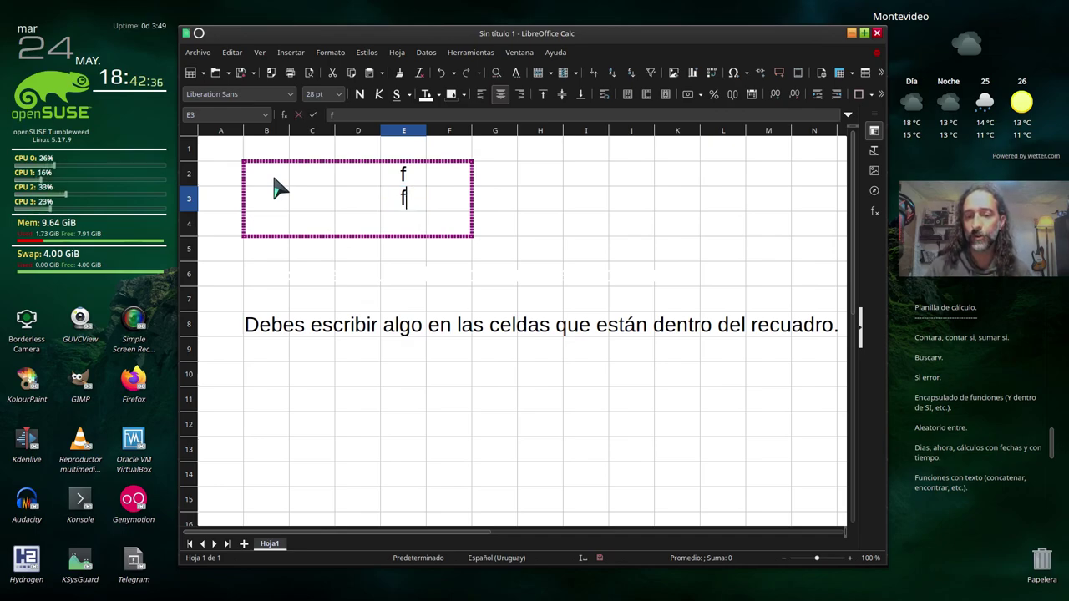
{"action": "key", "text": "Return"}
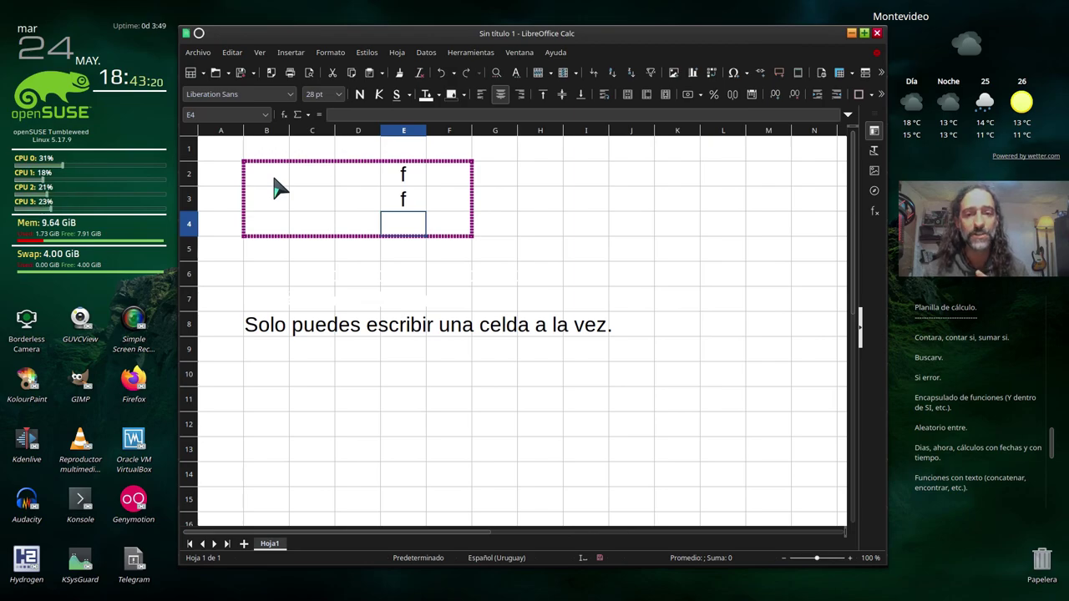
Step: Clear E2 and E3, then enter g alone in E3 to show the win message
{"action": "key", "text": "Up"}
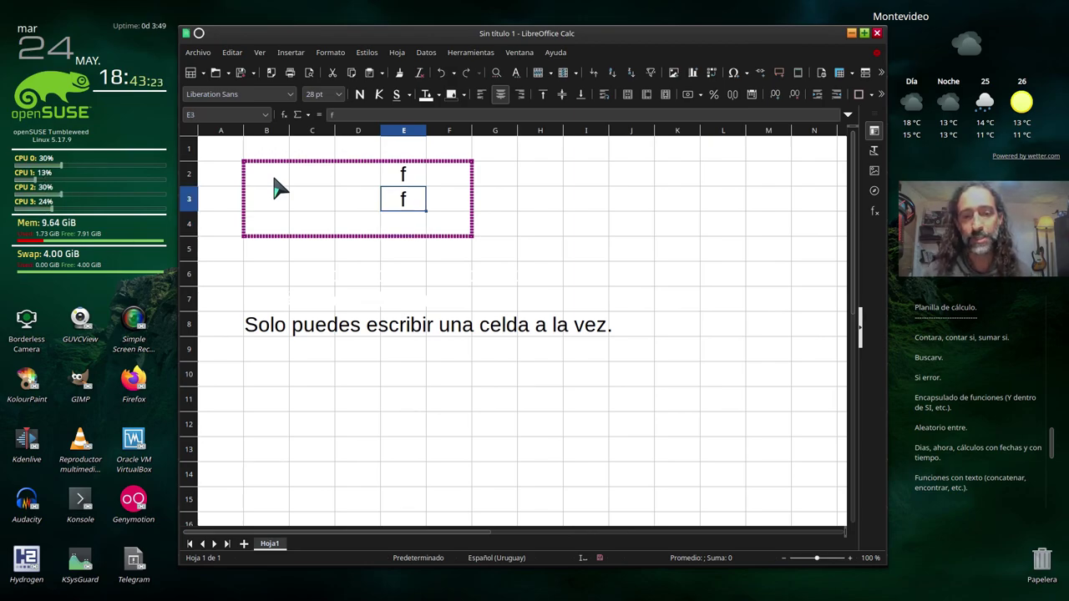
{"action": "key", "text": "Delete"}
{"action": "key", "text": "Up"}
{"action": "key", "text": "Delete"}
{"action": "key", "text": "Down"}
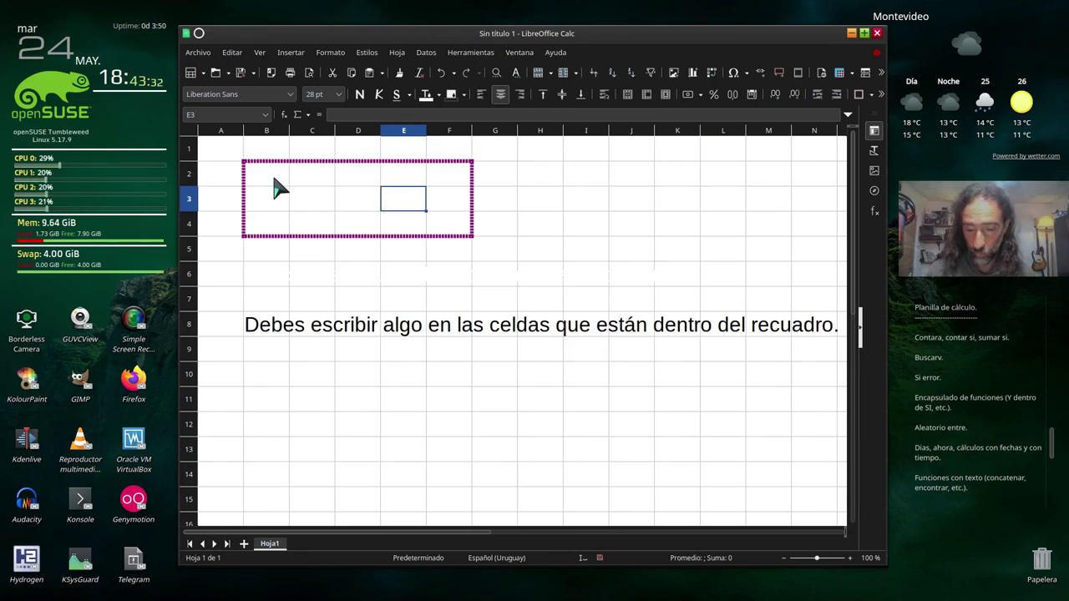
{"action": "type", "text": "g"}
{"action": "key", "text": "Return"}
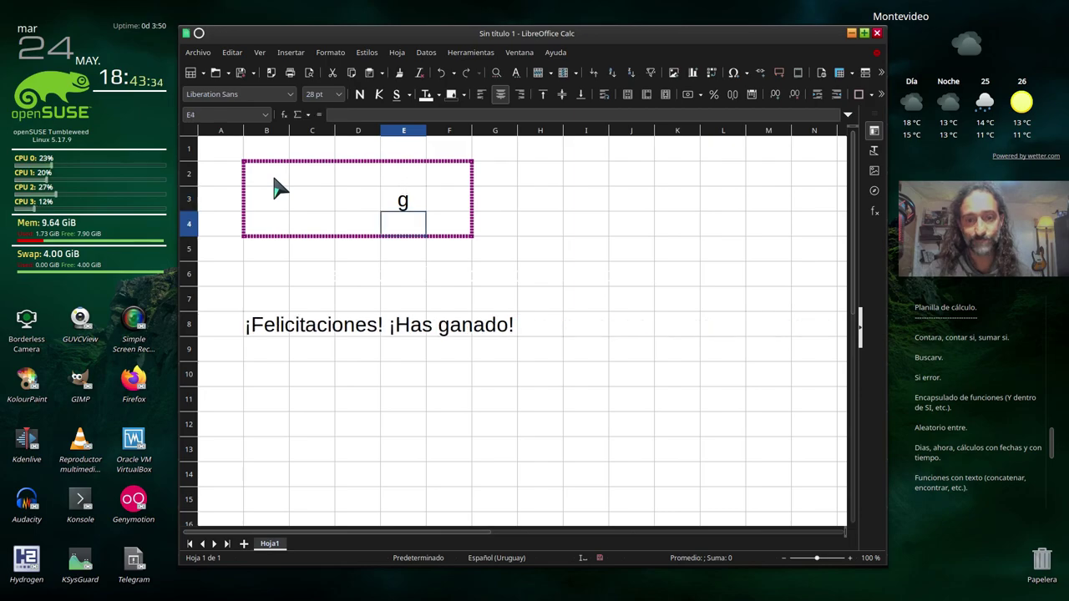
Step: Enter d in D3 so B8 shows the one-cell-only warning
{"action": "key", "text": "Up"}
{"action": "key", "text": "Left"}
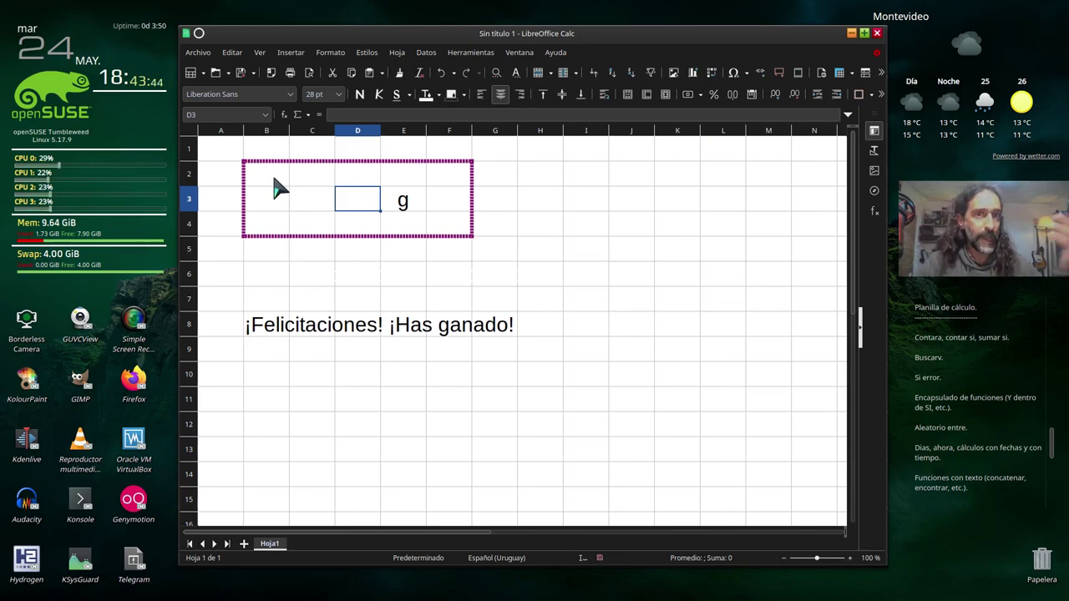
{"action": "type", "text": "d"}
{"action": "key", "text": "Return"}
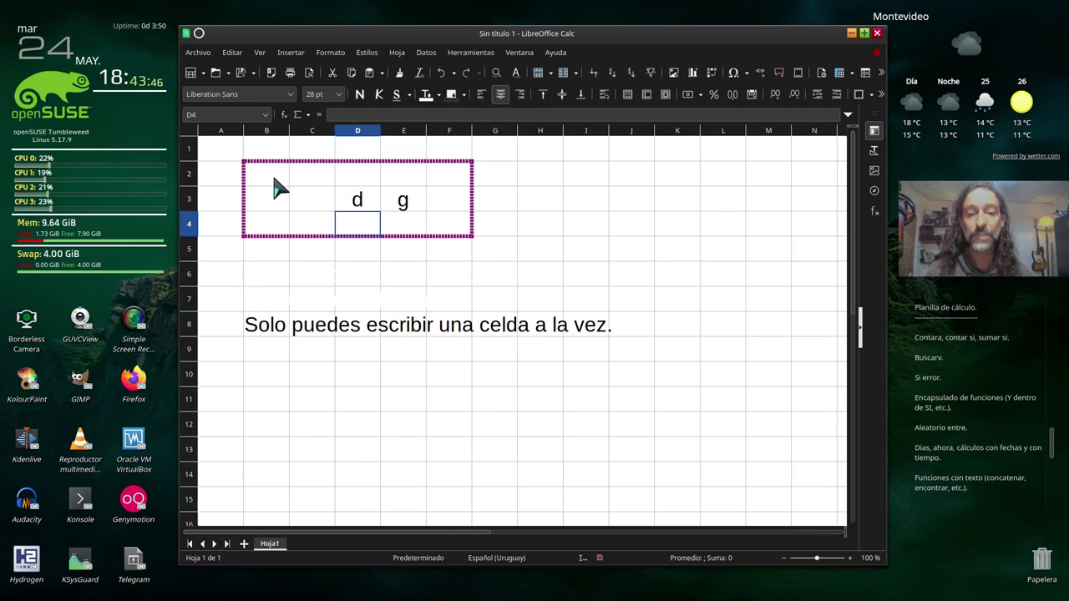